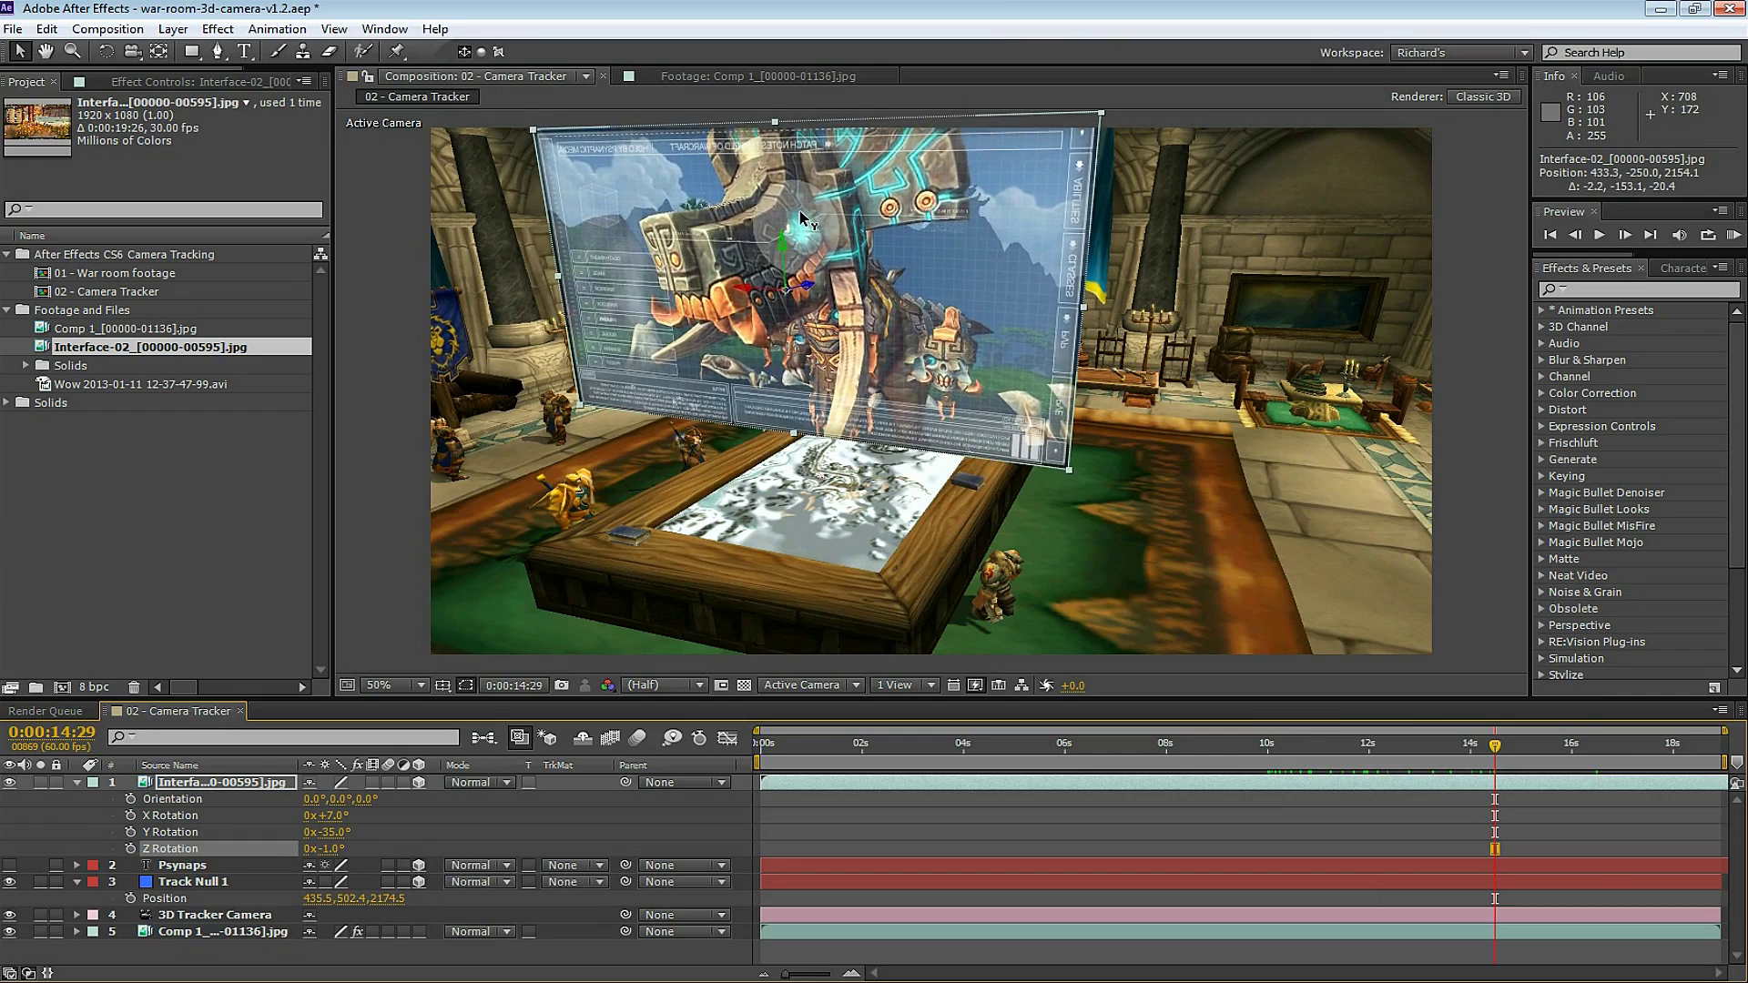
{"action": "left_click_drag", "start_coordinate": [1374, 760], "coordinate": [887, 742]}
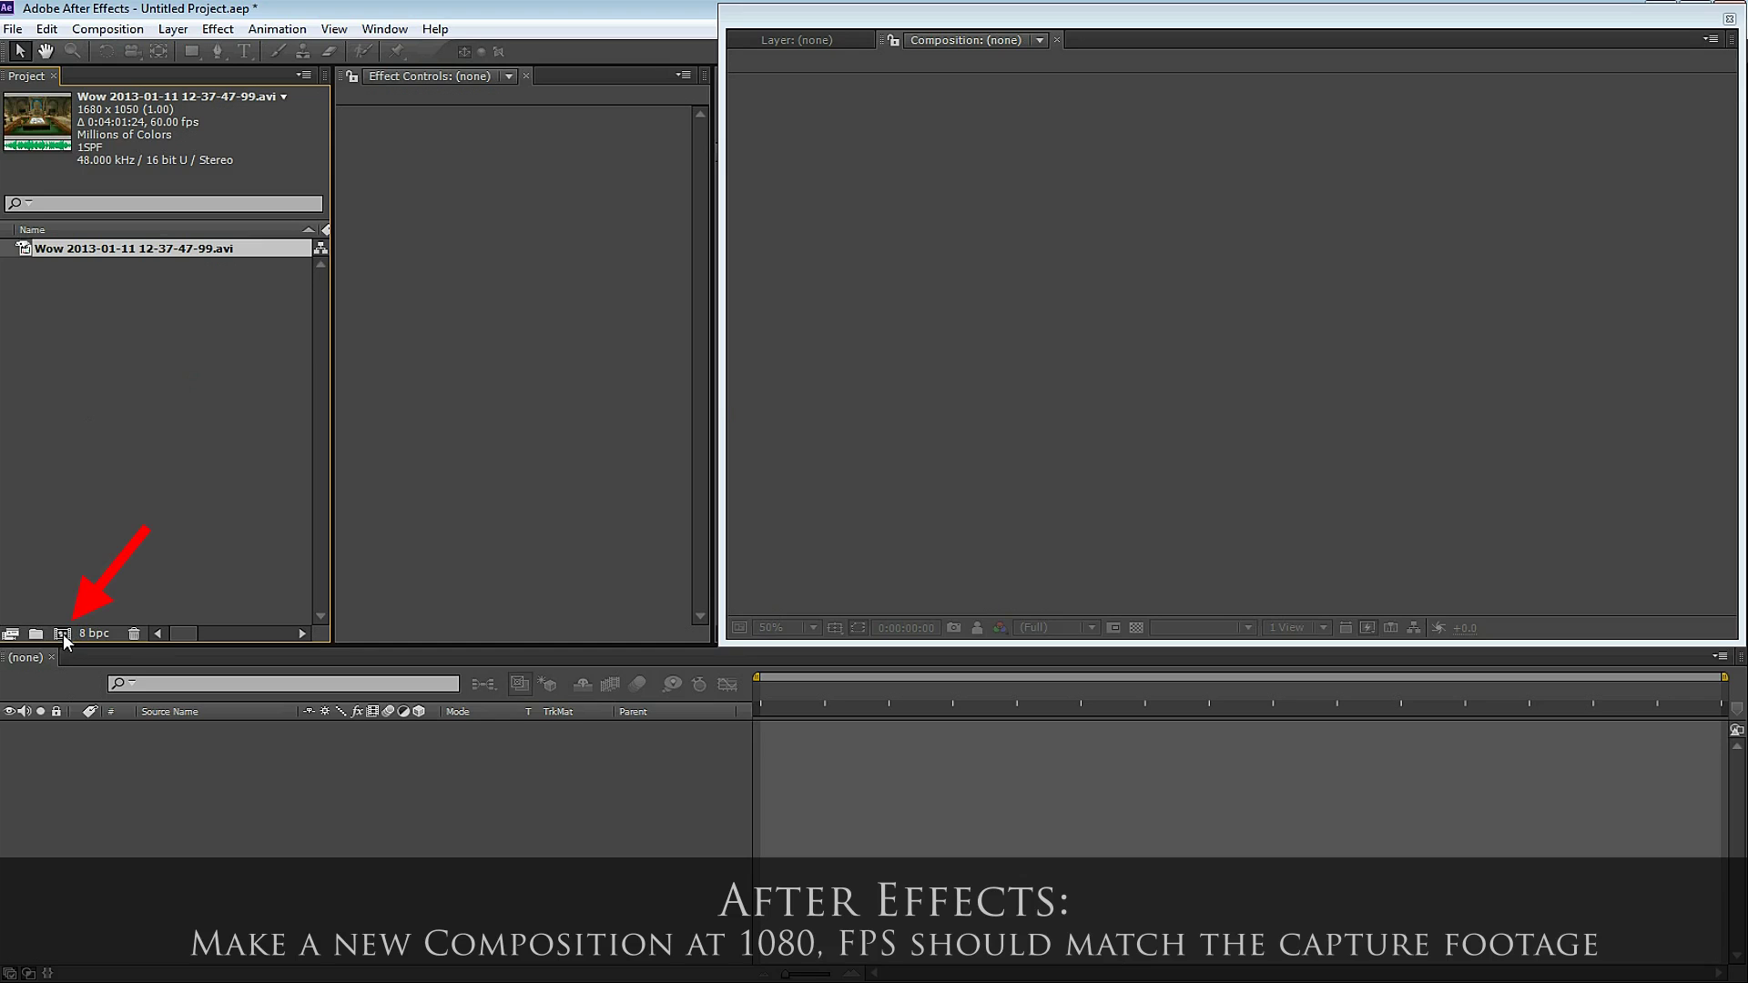
Create a 1920 x 1080 composition at 60 frames per second with a duration of 0:01:36:12.
{"action": "left_click", "coordinate": [63, 633]}
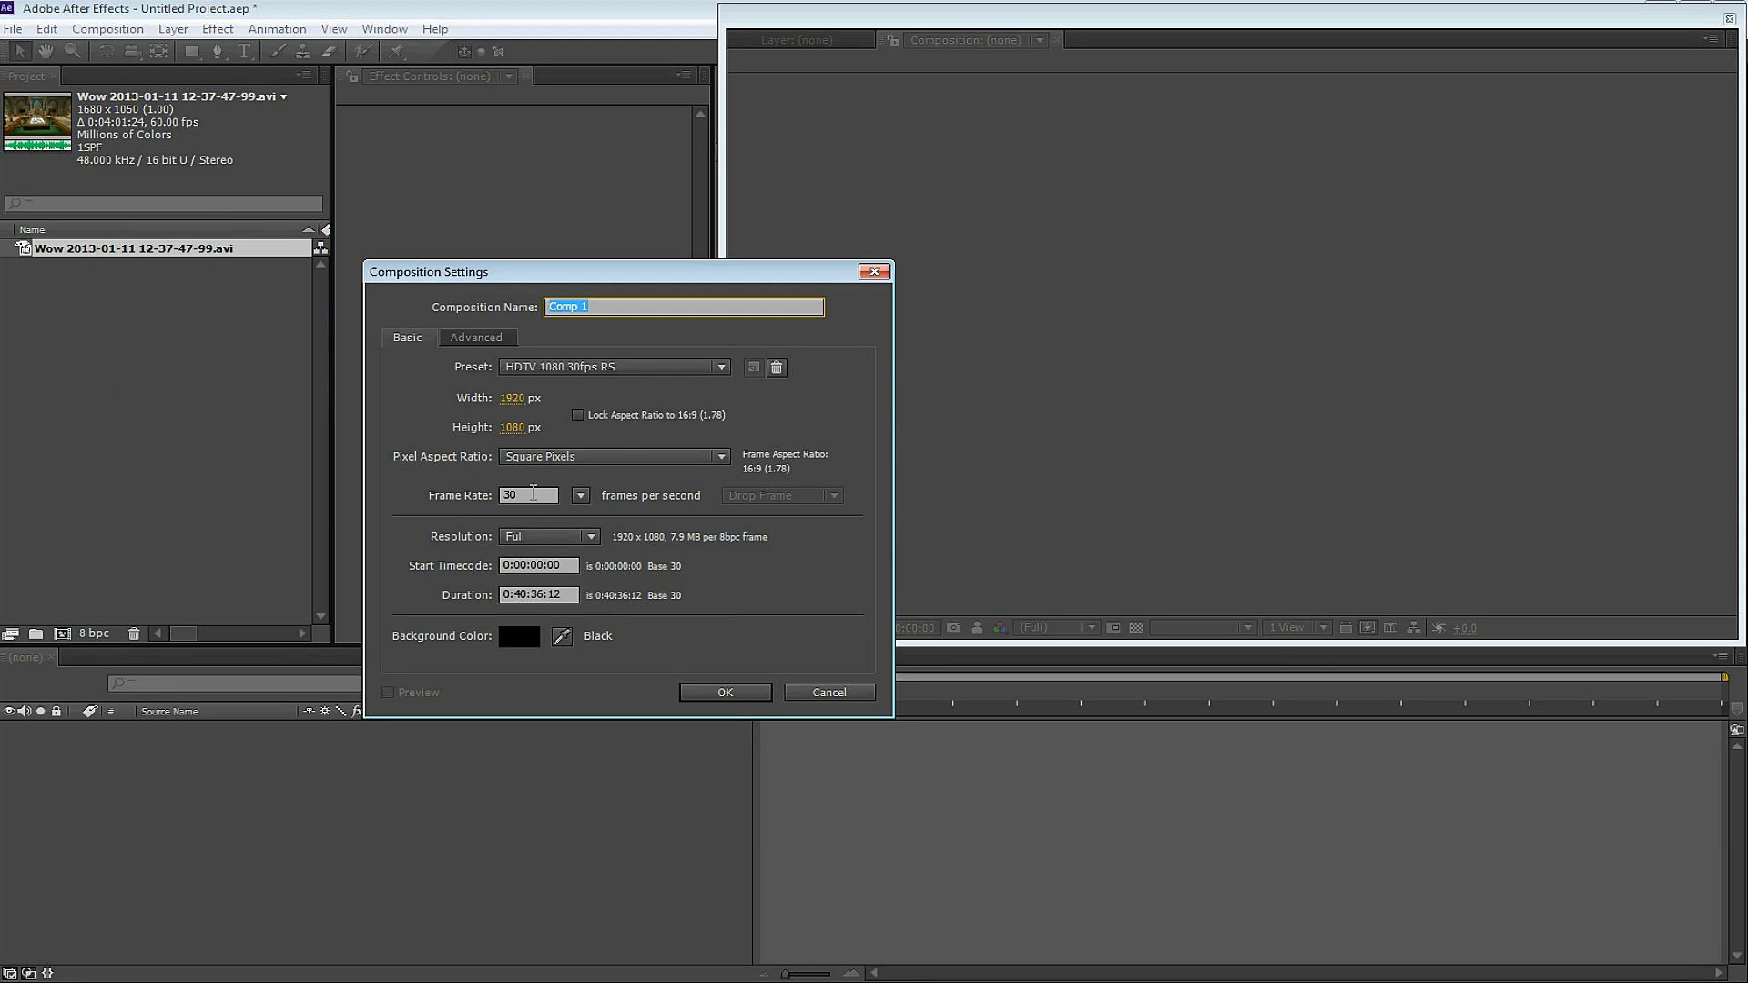
{"action": "left_click", "coordinate": [533, 493]}
{"action": "left_click", "coordinate": [580, 495]}
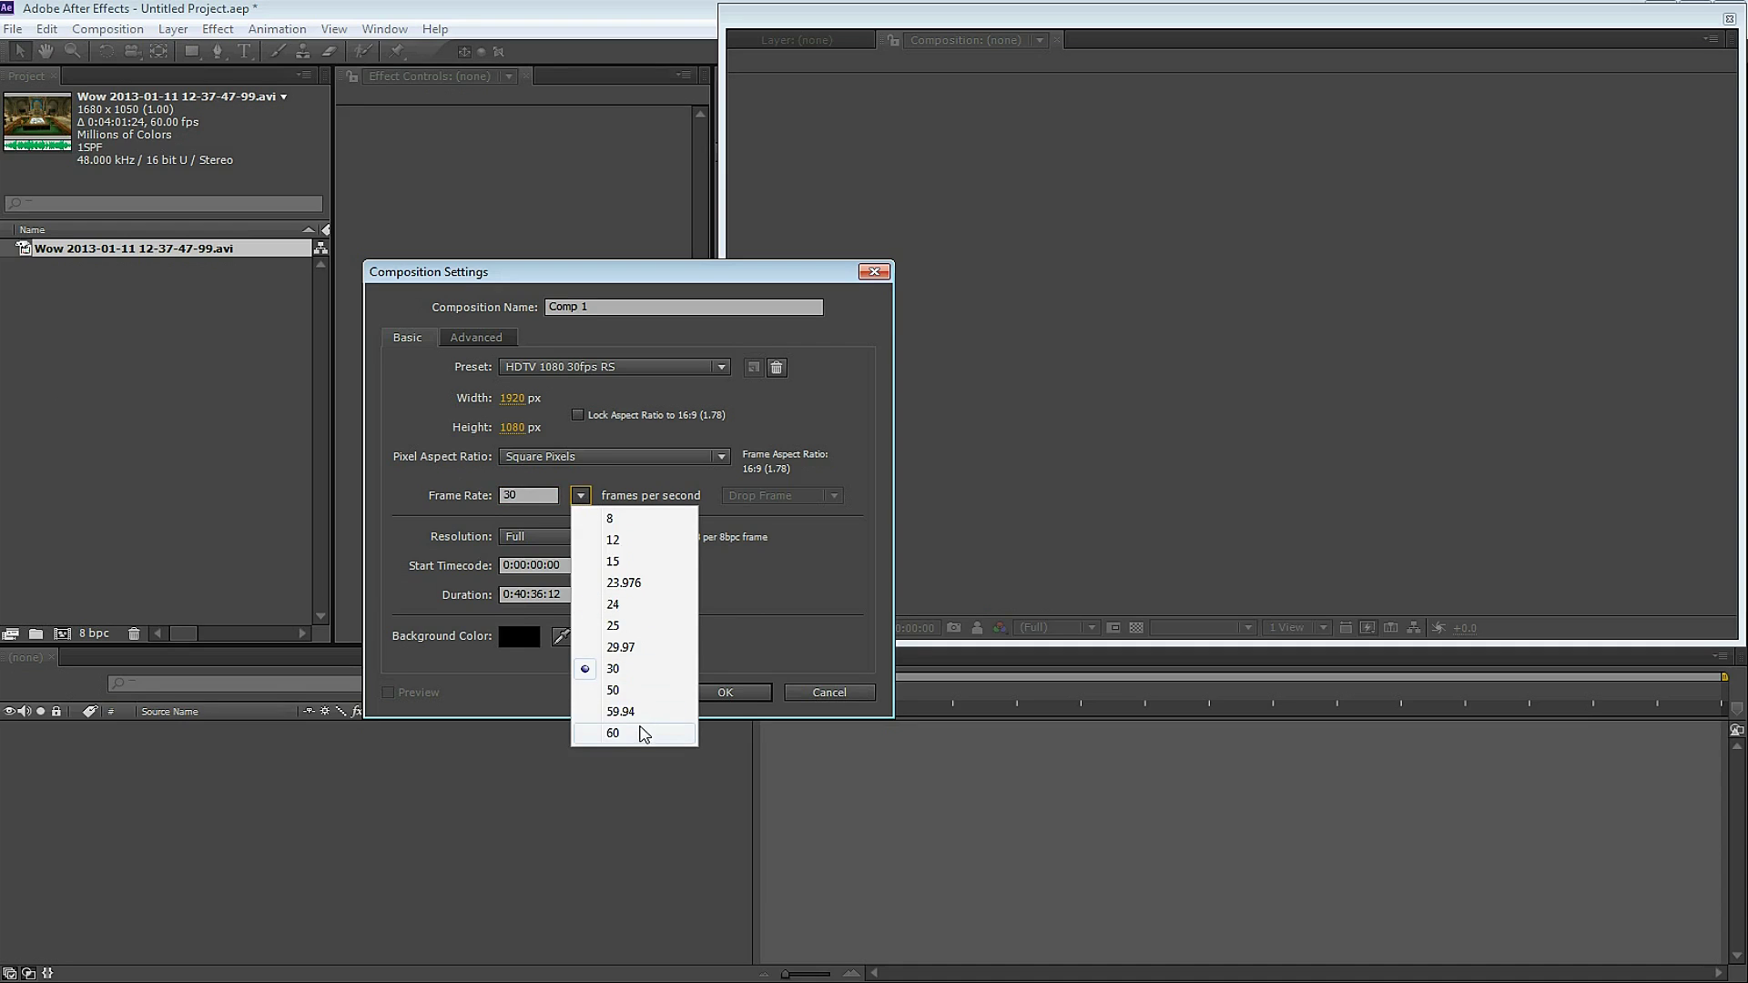
{"action": "left_click", "coordinate": [614, 735]}
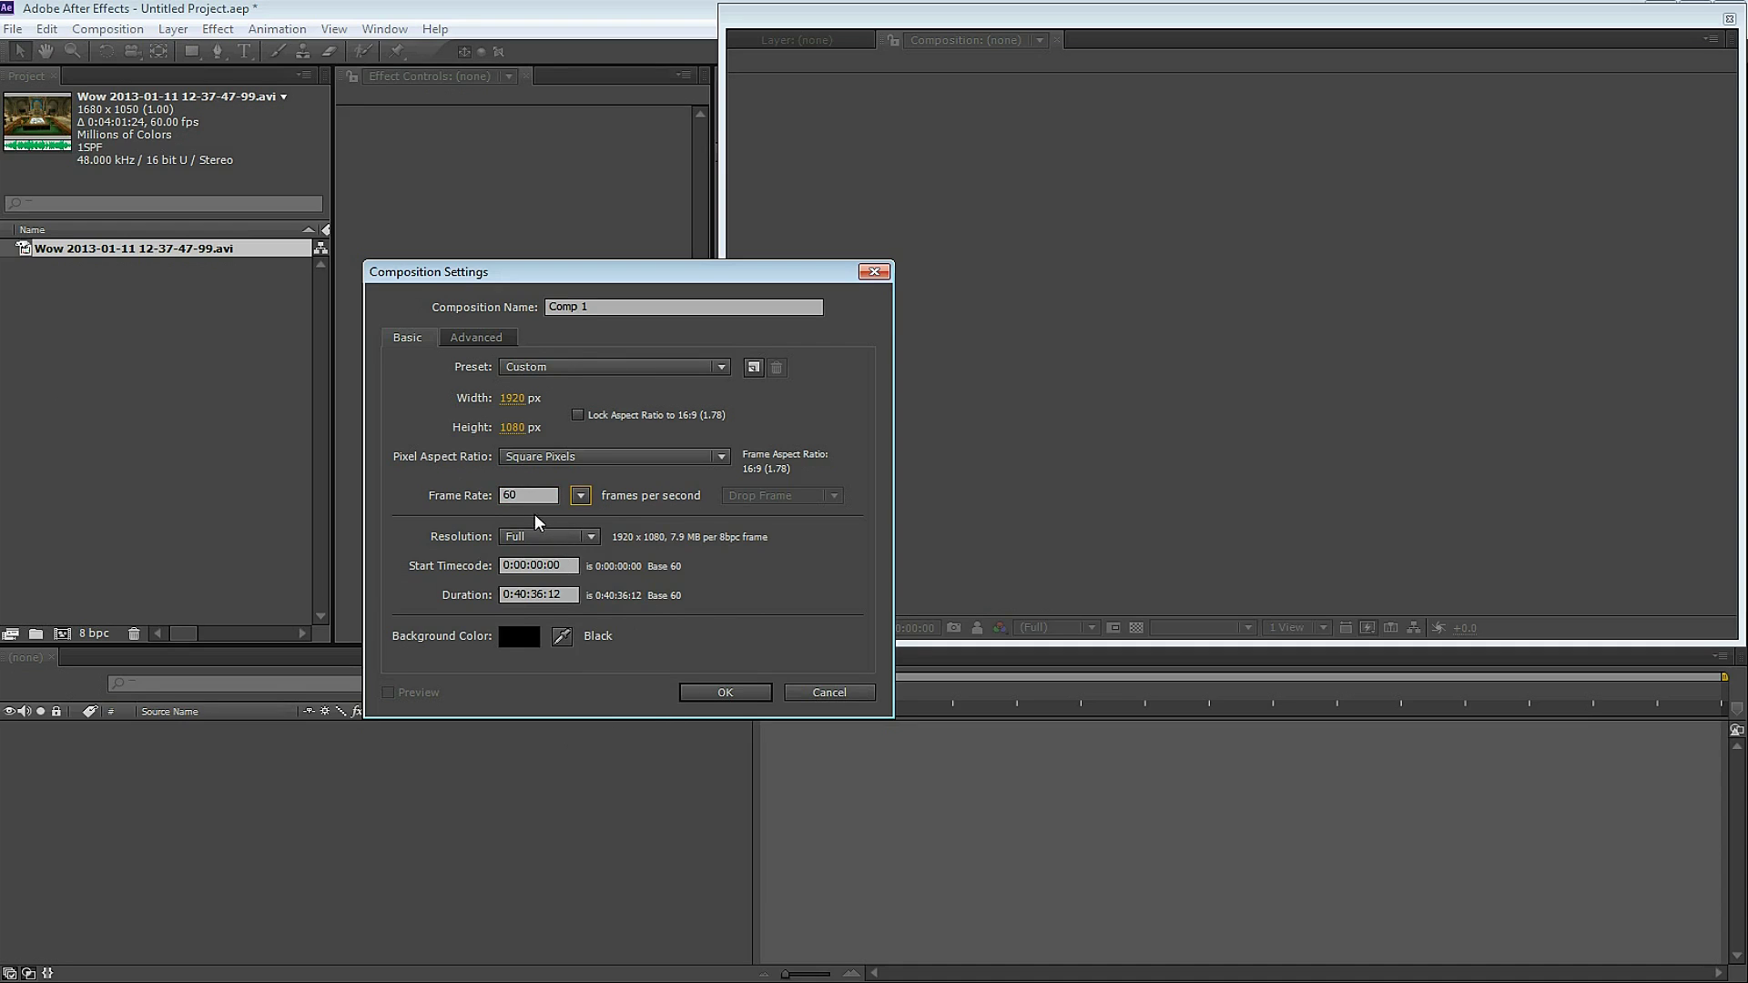
{"action": "left_click", "coordinate": [514, 496]}
{"action": "left_click", "coordinate": [497, 500]}
{"action": "left_click_drag", "start_coordinate": [513, 595], "coordinate": [519, 595]}
{"action": "left_click", "coordinate": [708, 692]}
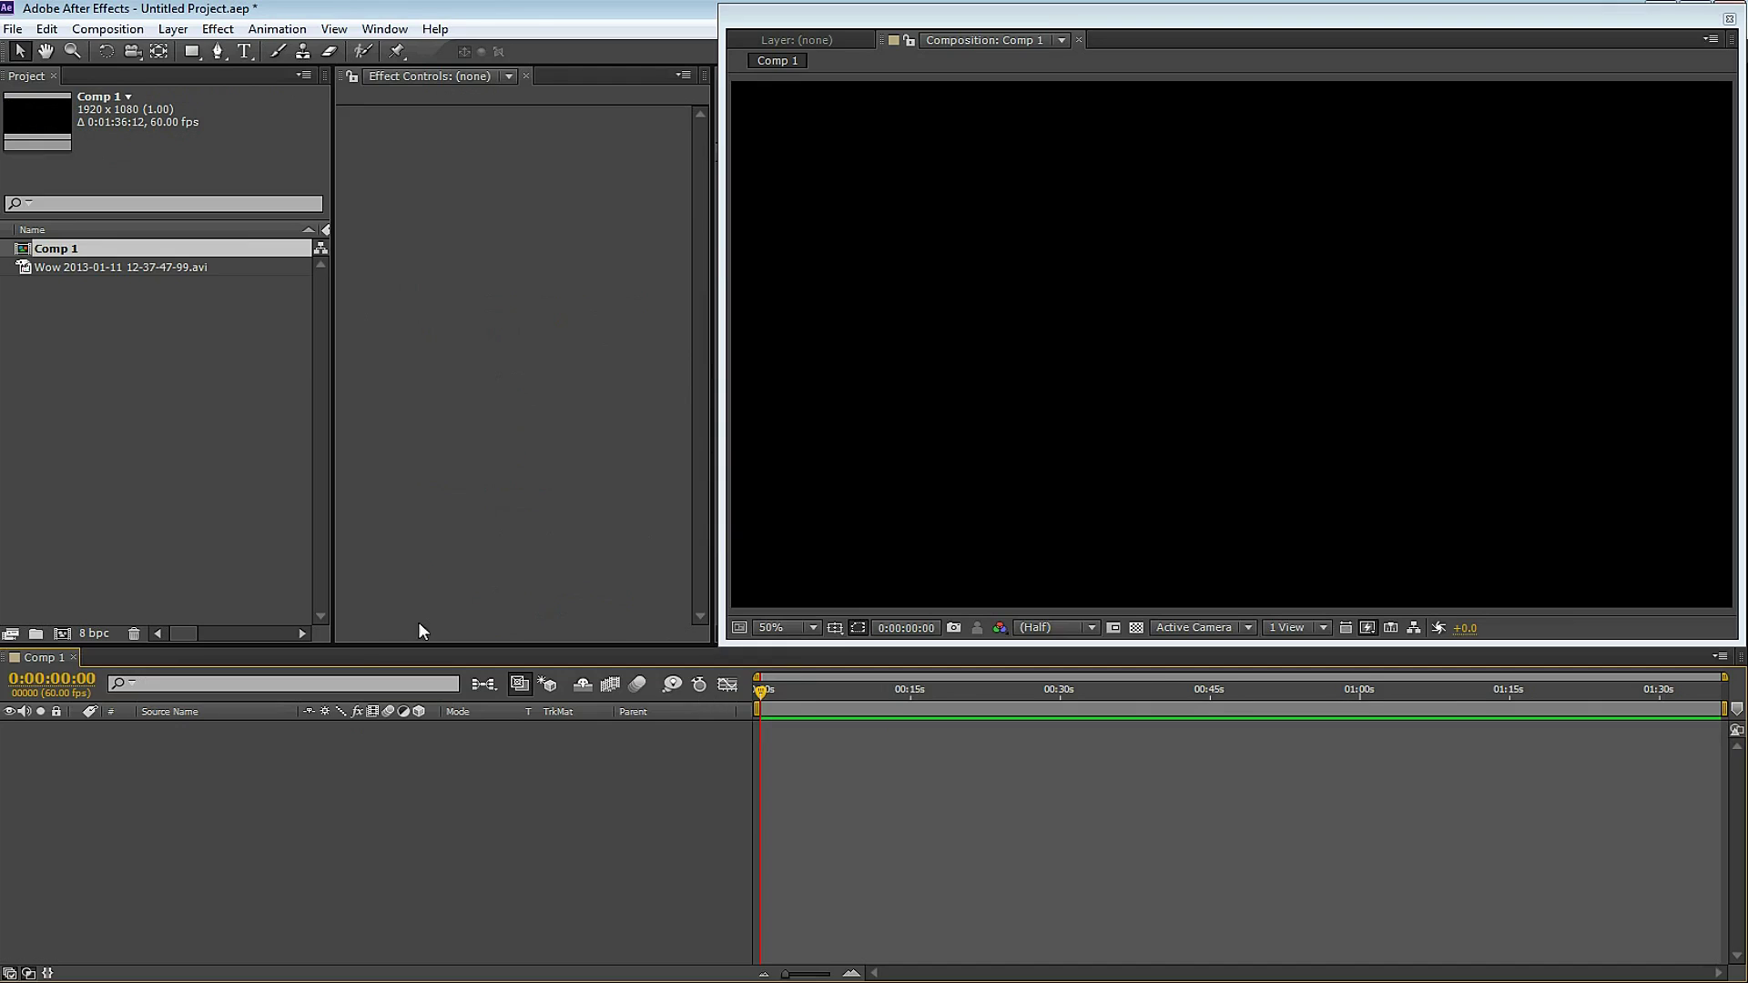
Place the Wow capture footage in Comp 1 and set the composition's duration to 0:04:36:12.
{"action": "left_click_drag", "start_coordinate": [91, 269], "coordinate": [239, 766]}
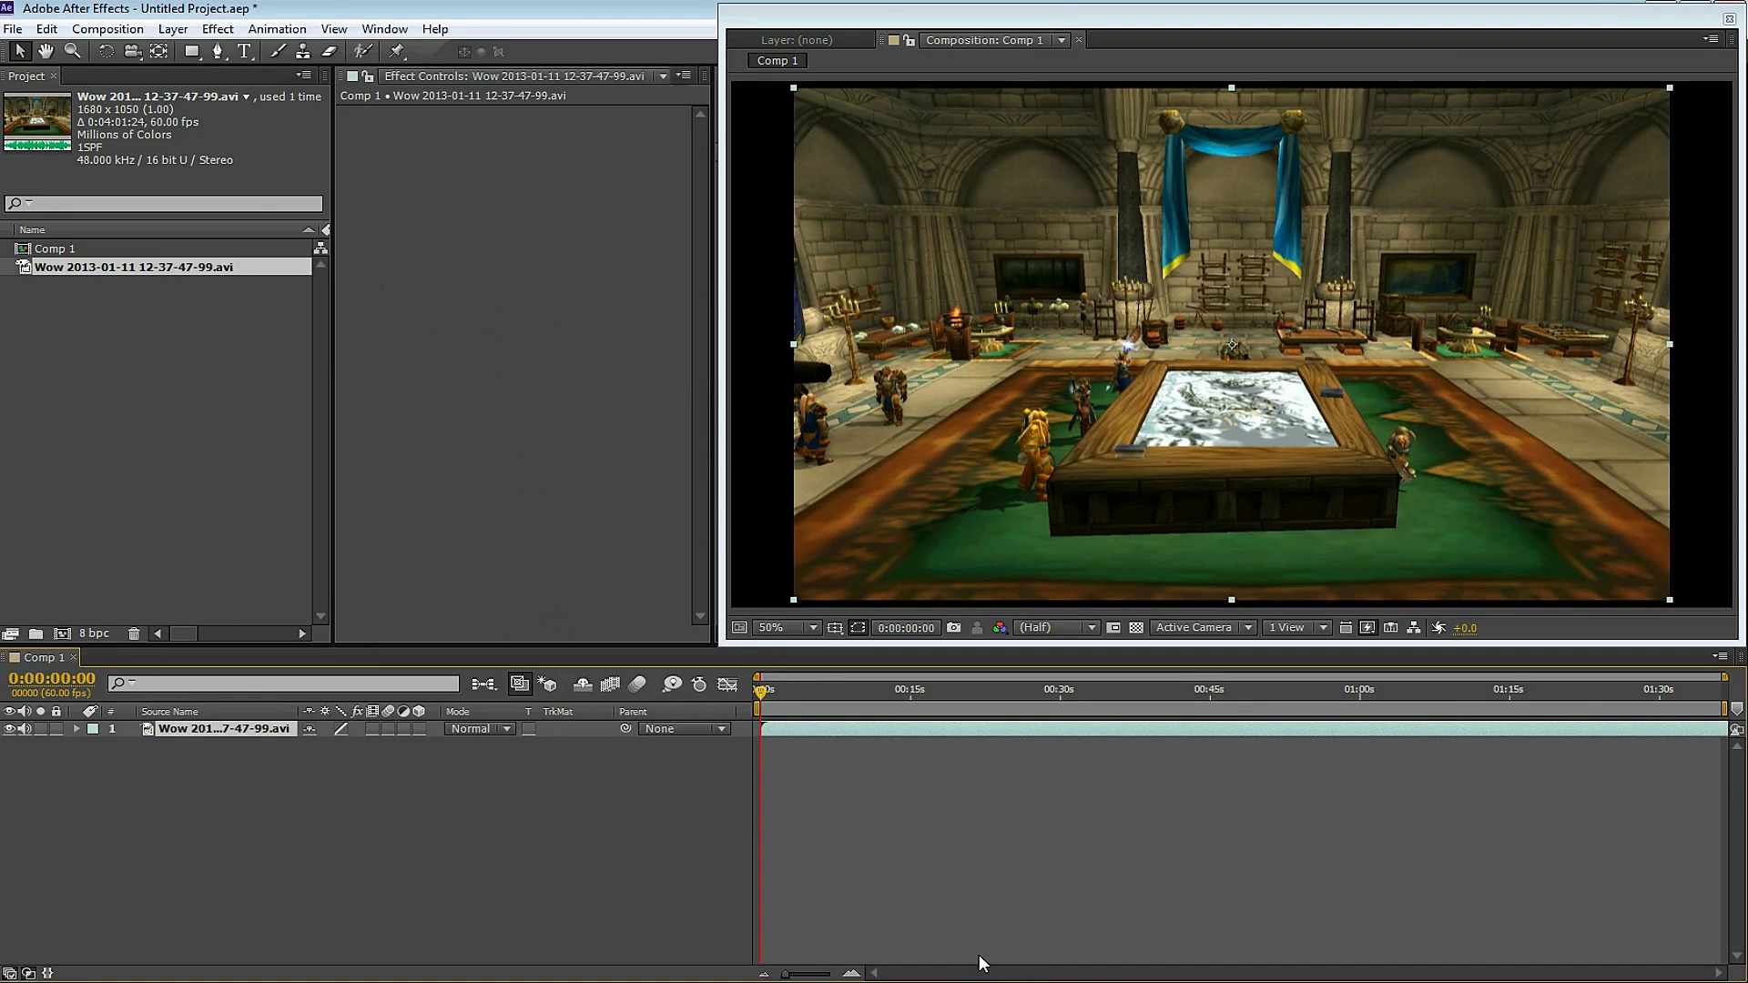
{"action": "left_click", "coordinate": [107, 28]}
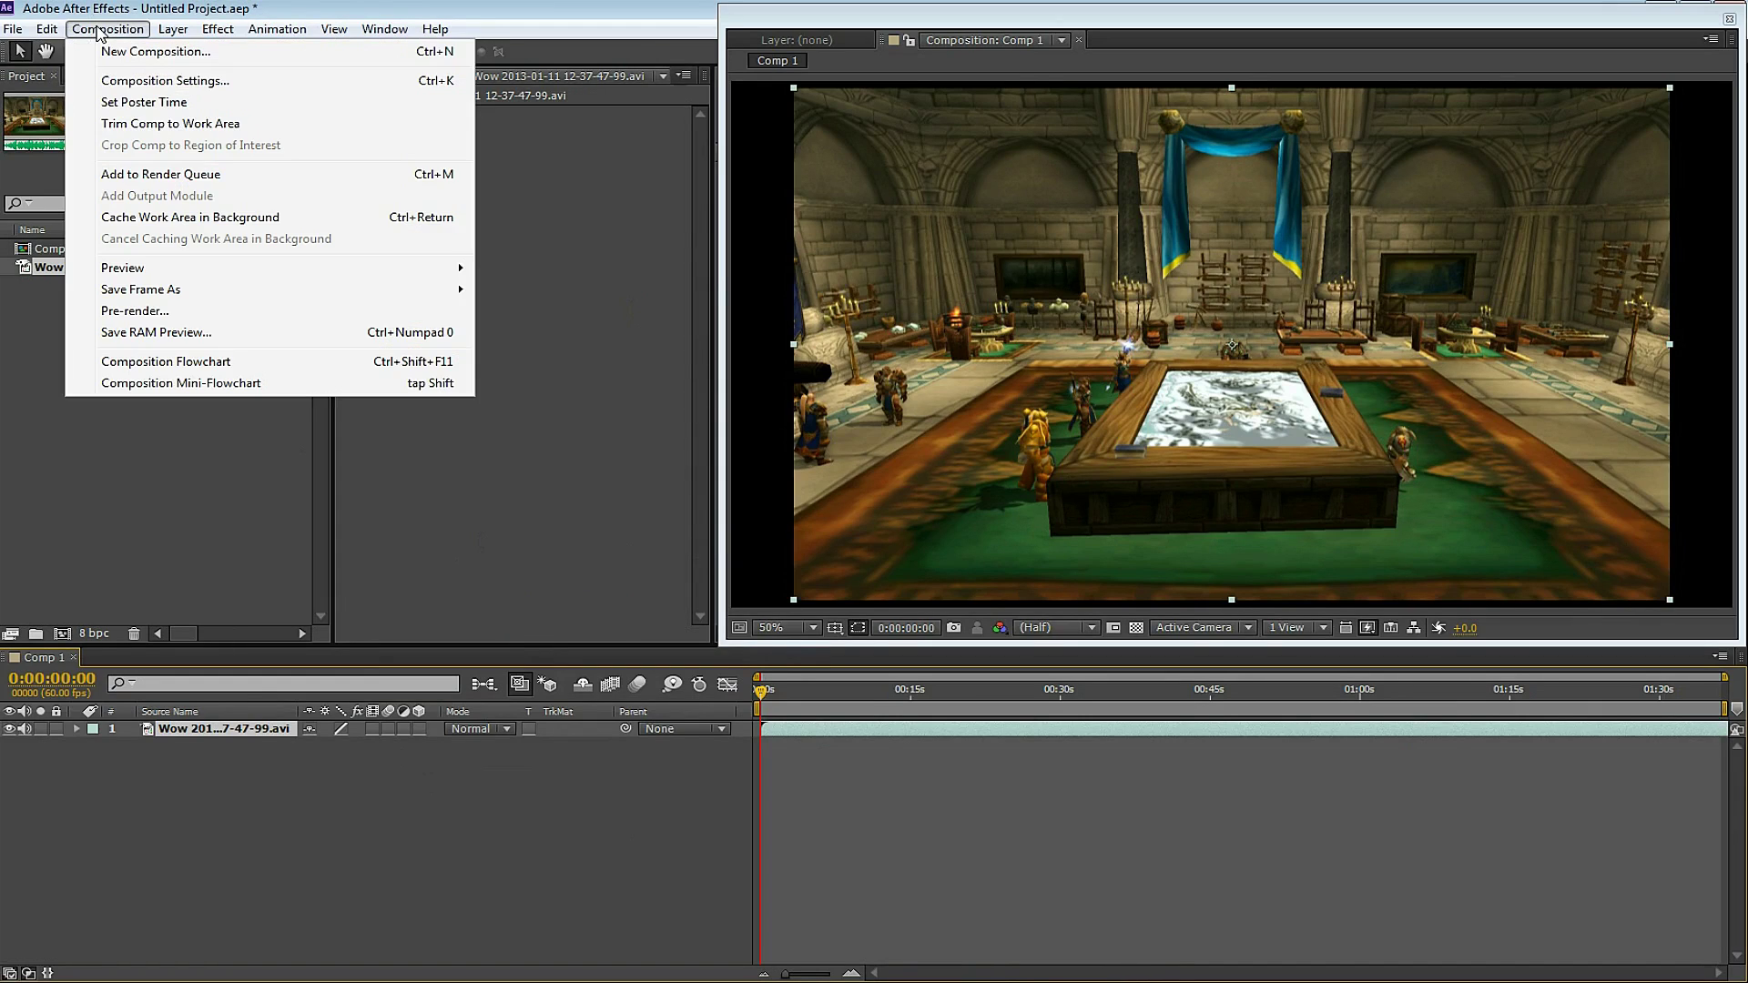
{"action": "left_click", "coordinate": [223, 87]}
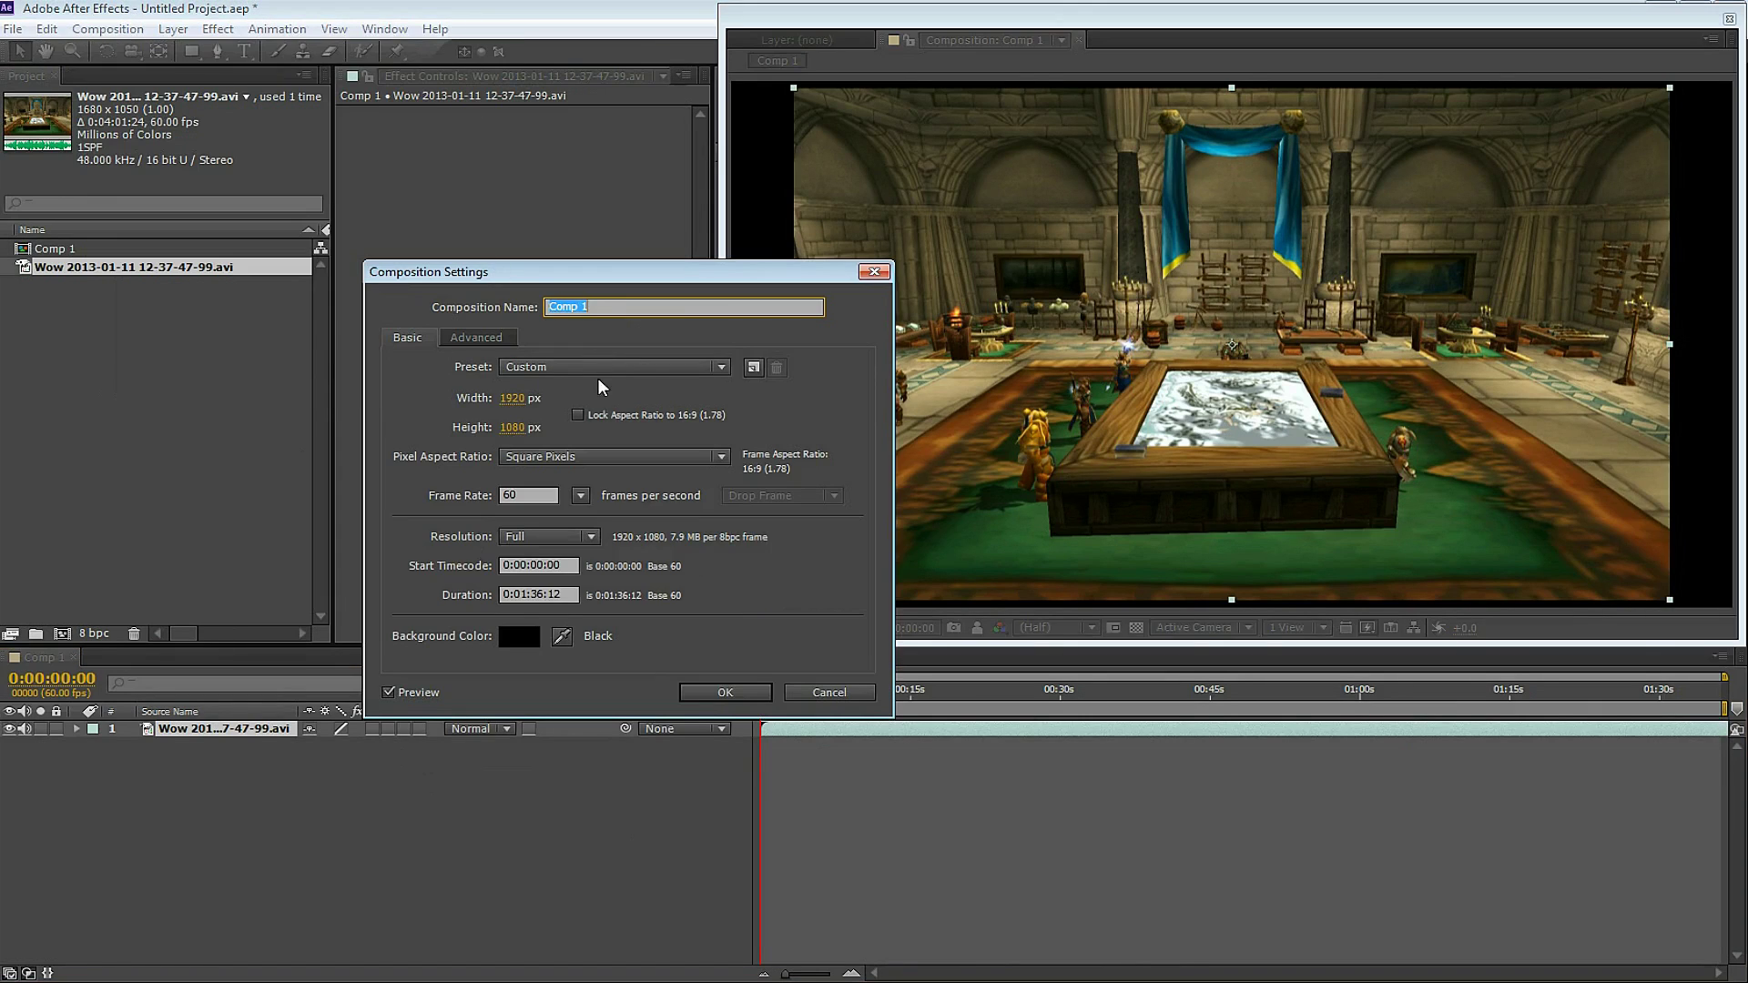
{"action": "left_click", "coordinate": [725, 692]}
Split the footage layer at 0:01:07:42 and delete the part before the cut.
{"action": "left_click", "coordinate": [1160, 696]}
{"action": "left_click_drag", "start_coordinate": [1161, 695], "coordinate": [1436, 690]}
{"action": "left_click", "coordinate": [46, 28]}
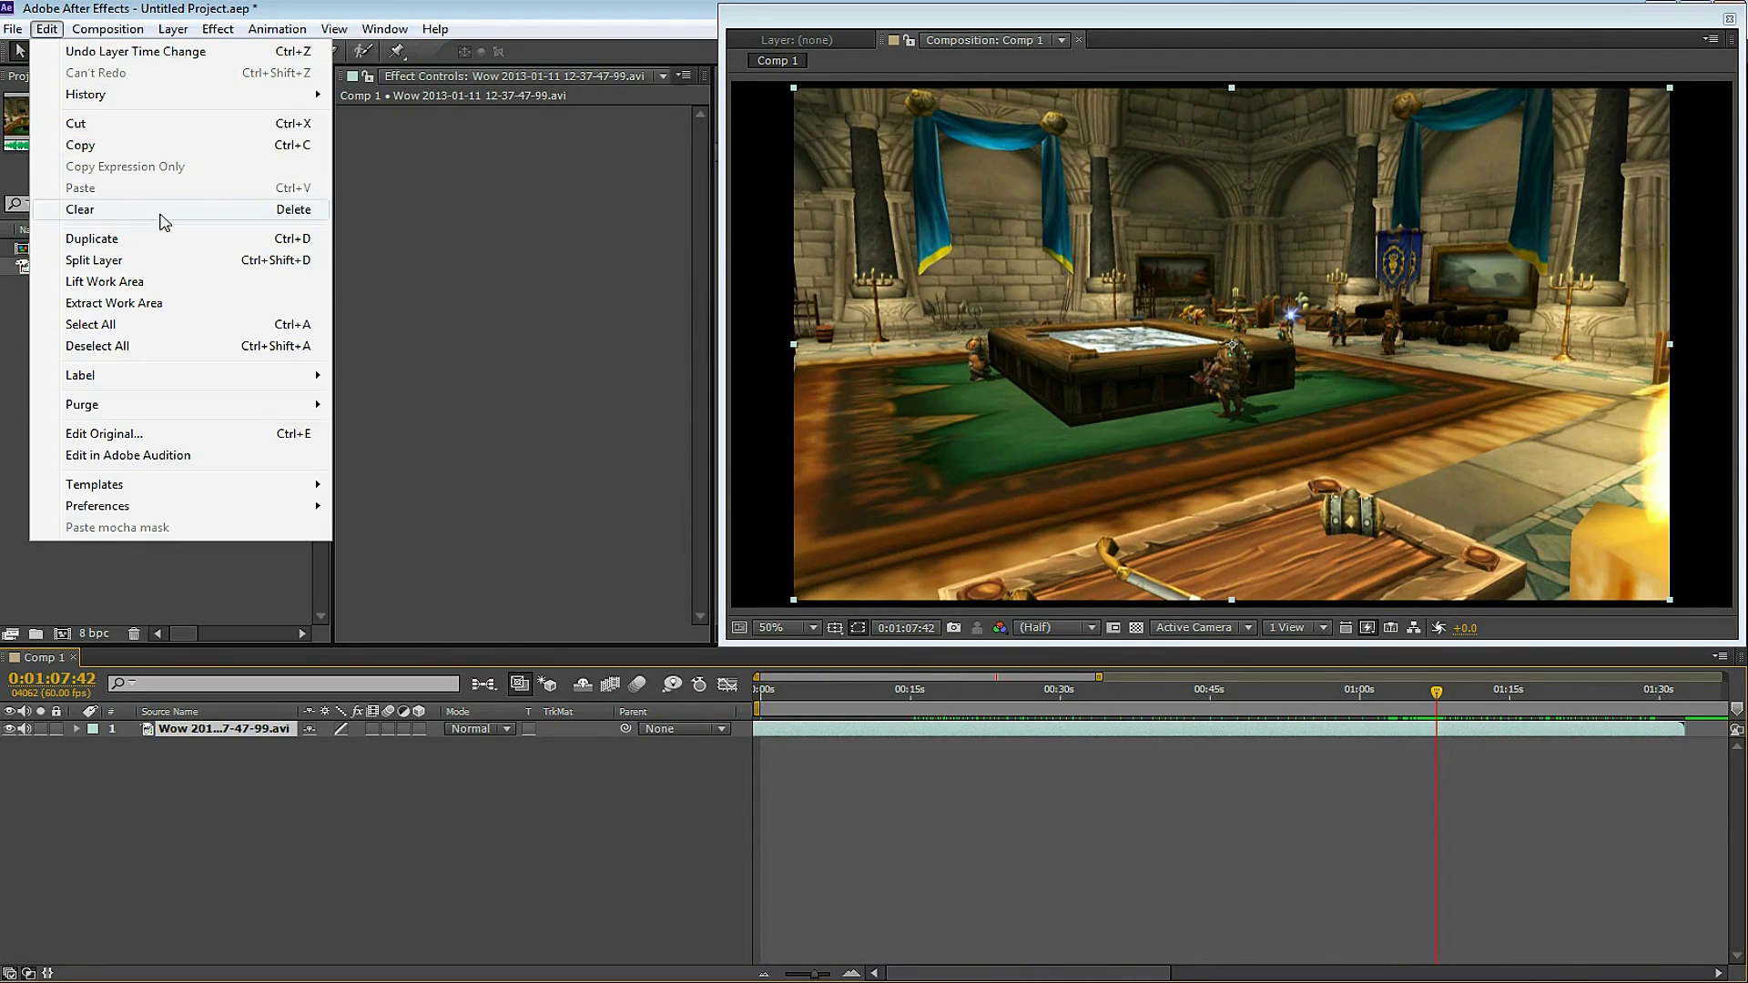
{"action": "left_click", "coordinate": [120, 263]}
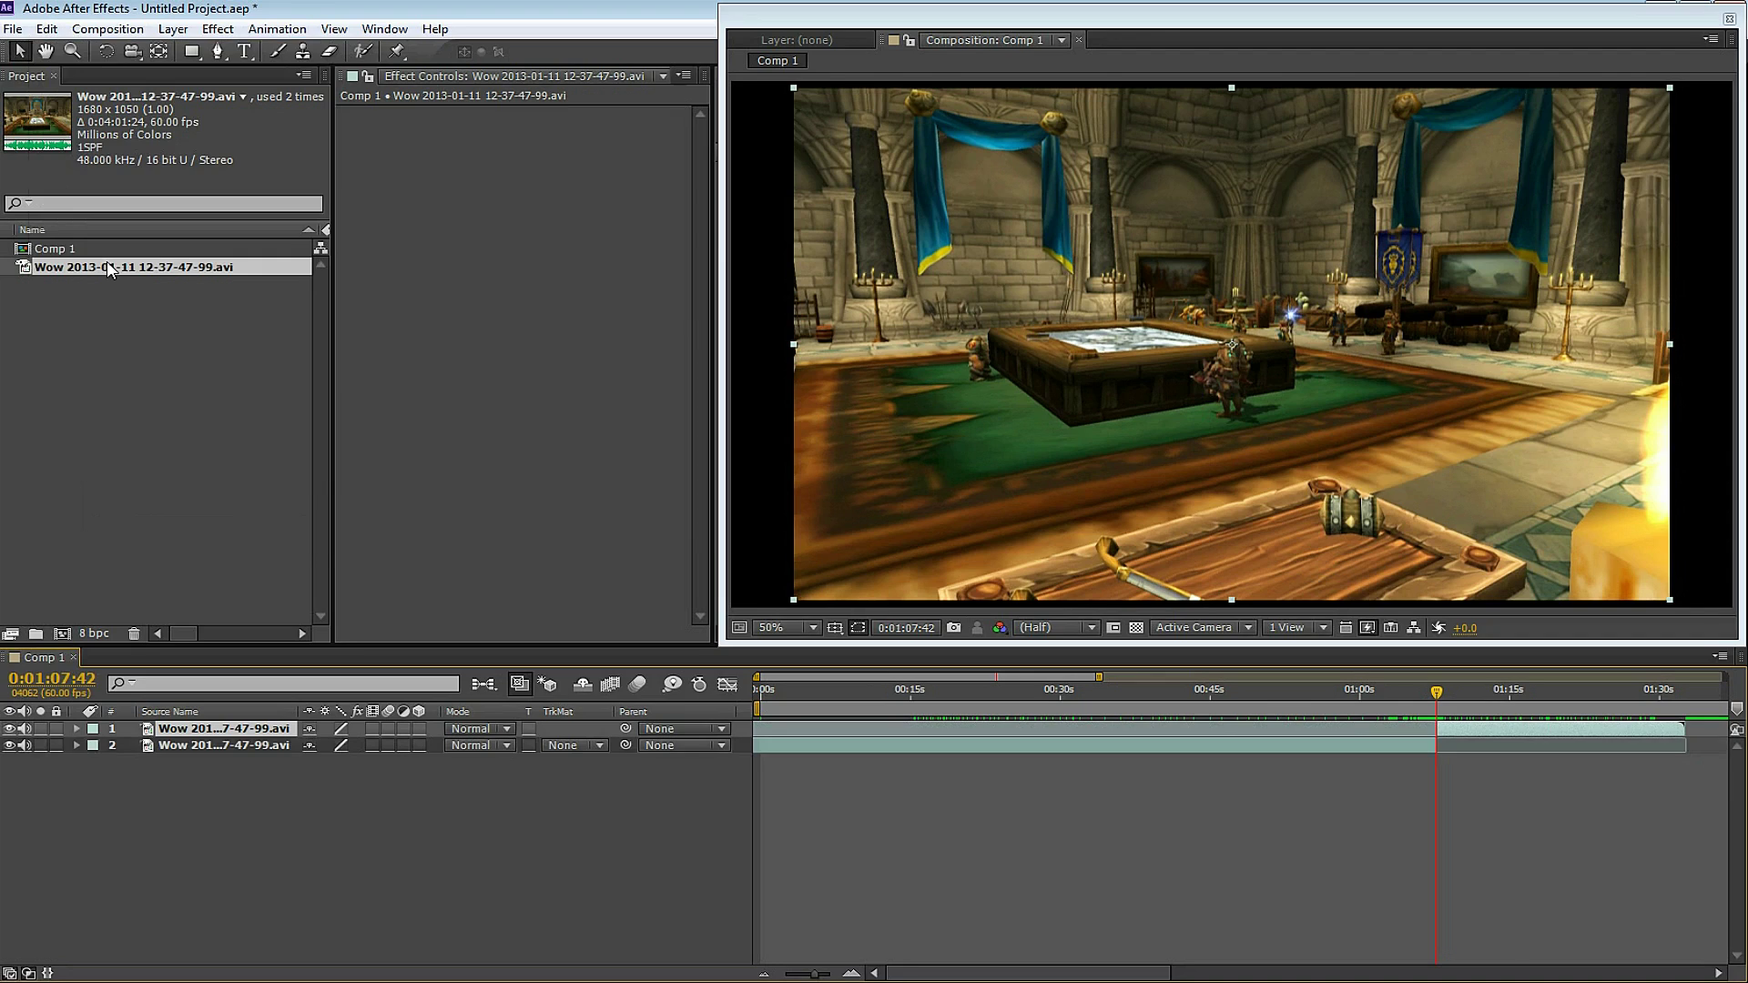
{"action": "left_click", "coordinate": [1336, 746]}
{"action": "key", "text": "Delete"}
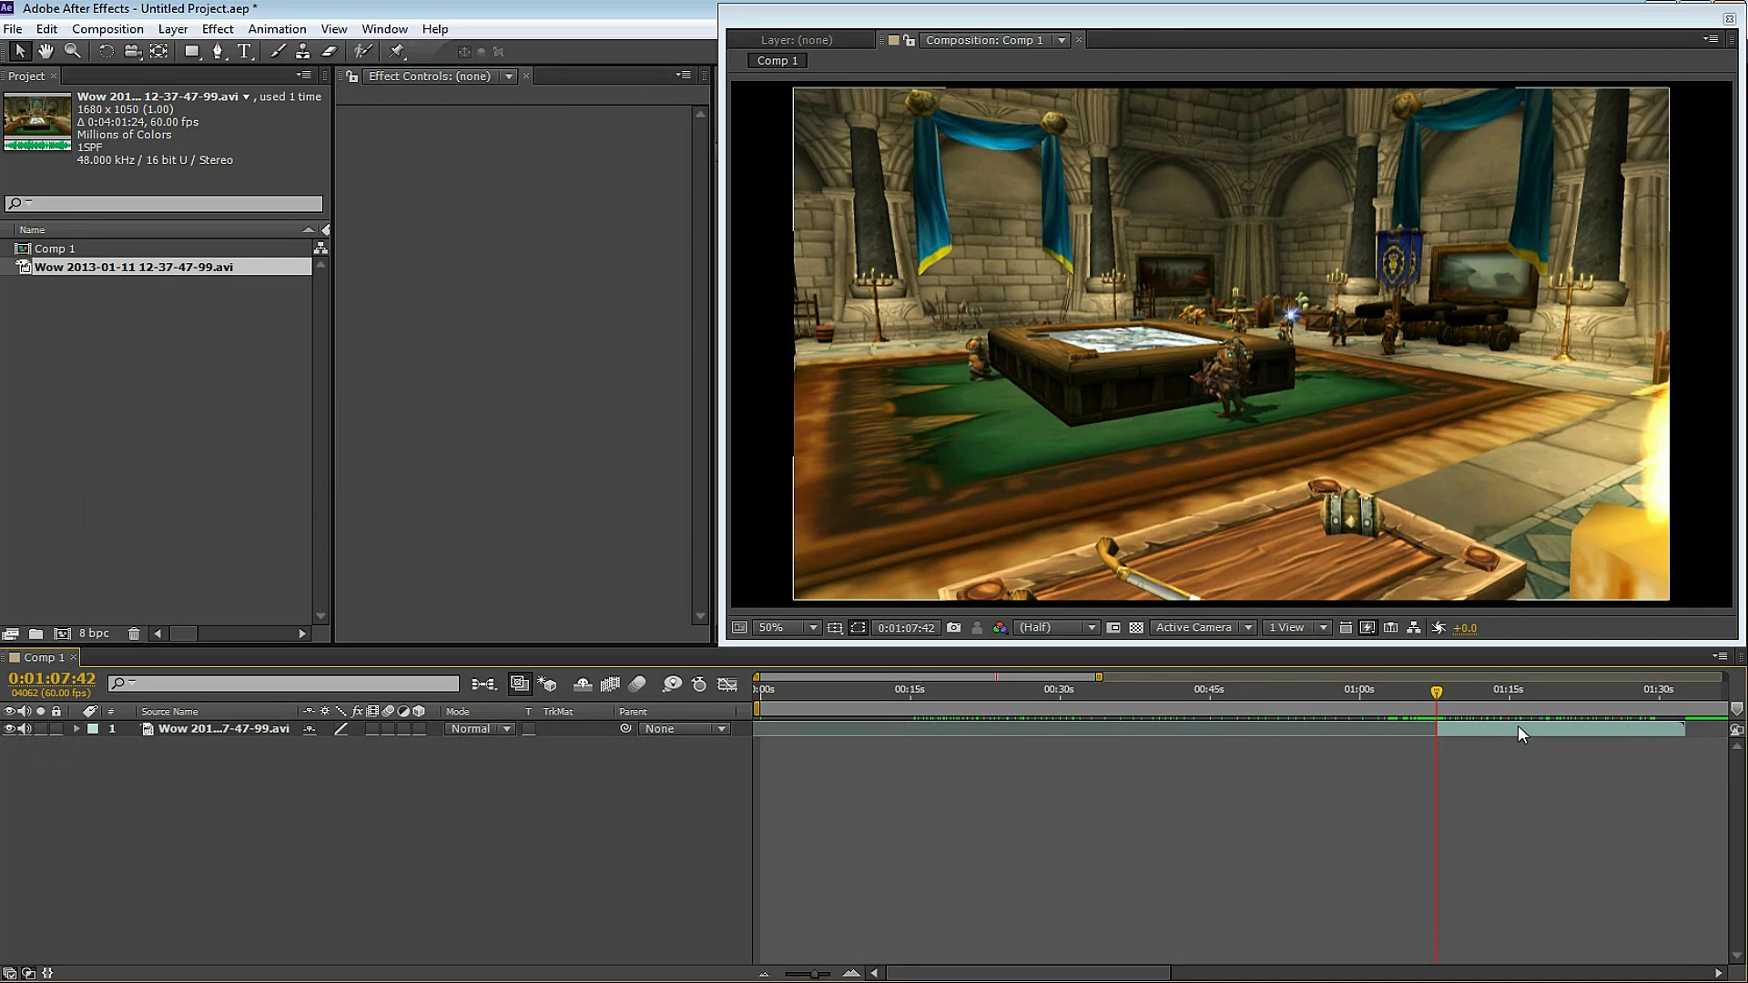
Move the remaining clip to the start of Comp 1 and shorten the composition's duration to 0:00:24:56, matching the clip's end.
{"action": "left_click_drag", "start_coordinate": [1516, 725], "coordinate": [837, 734]}
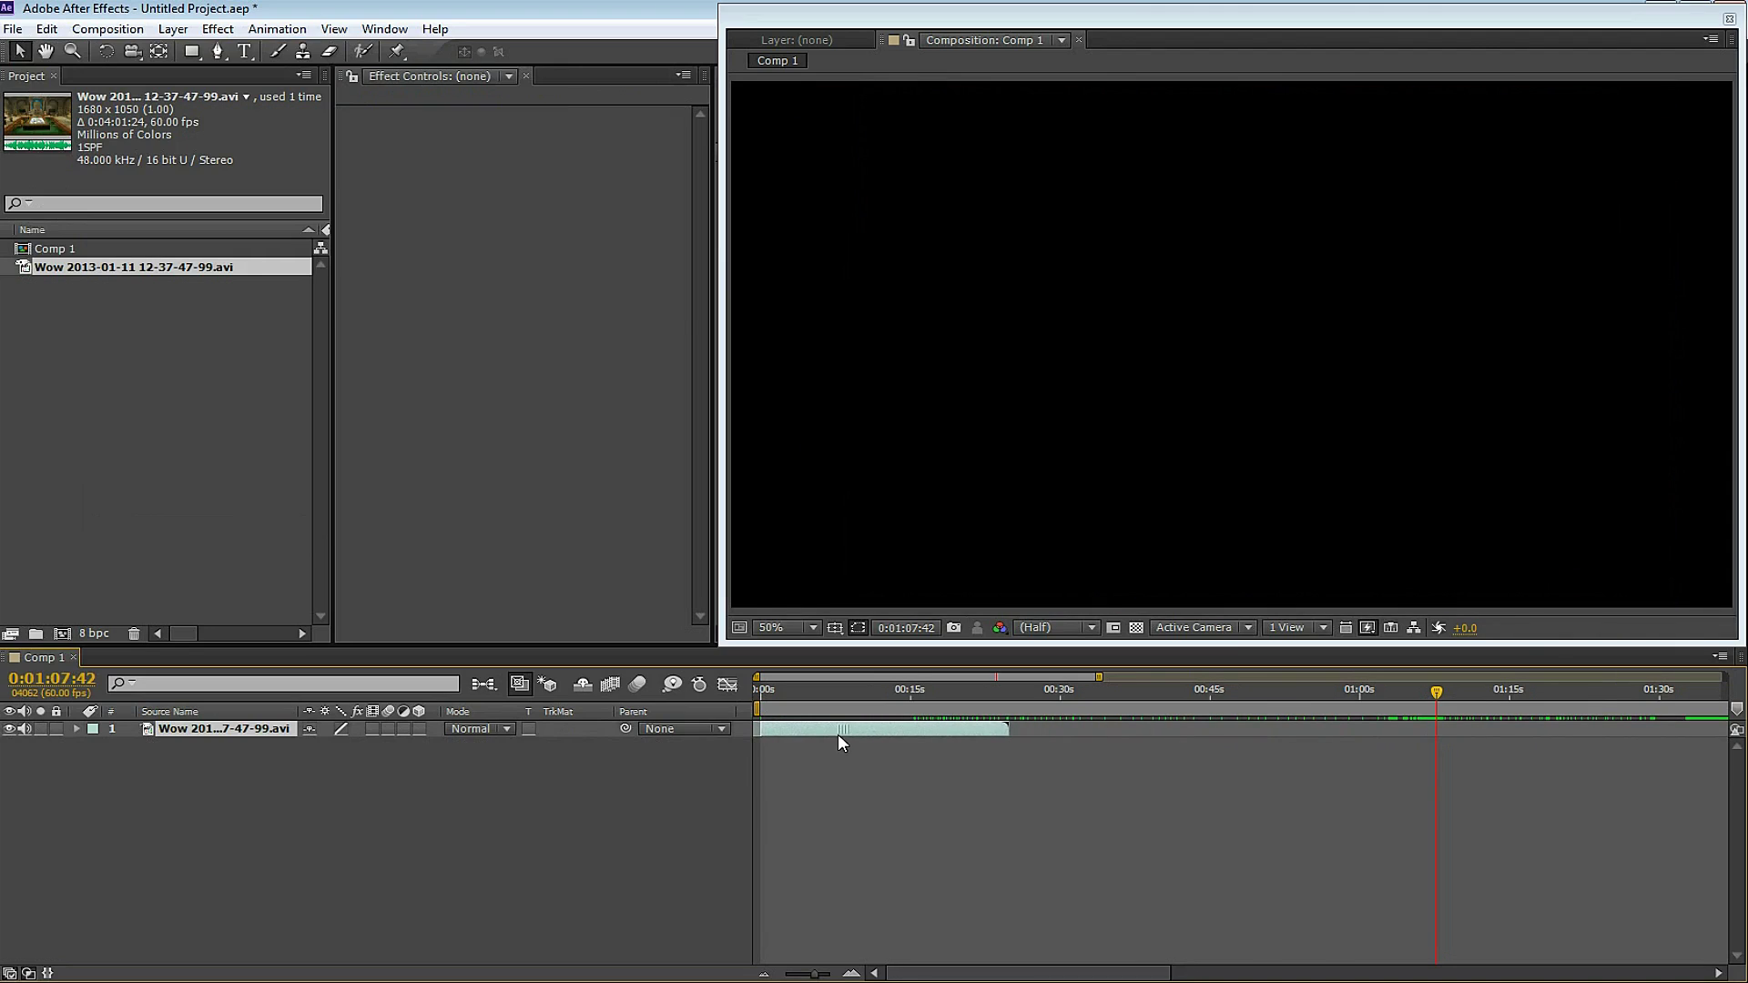
{"action": "left_click_drag", "start_coordinate": [996, 690], "coordinate": [1009, 693]}
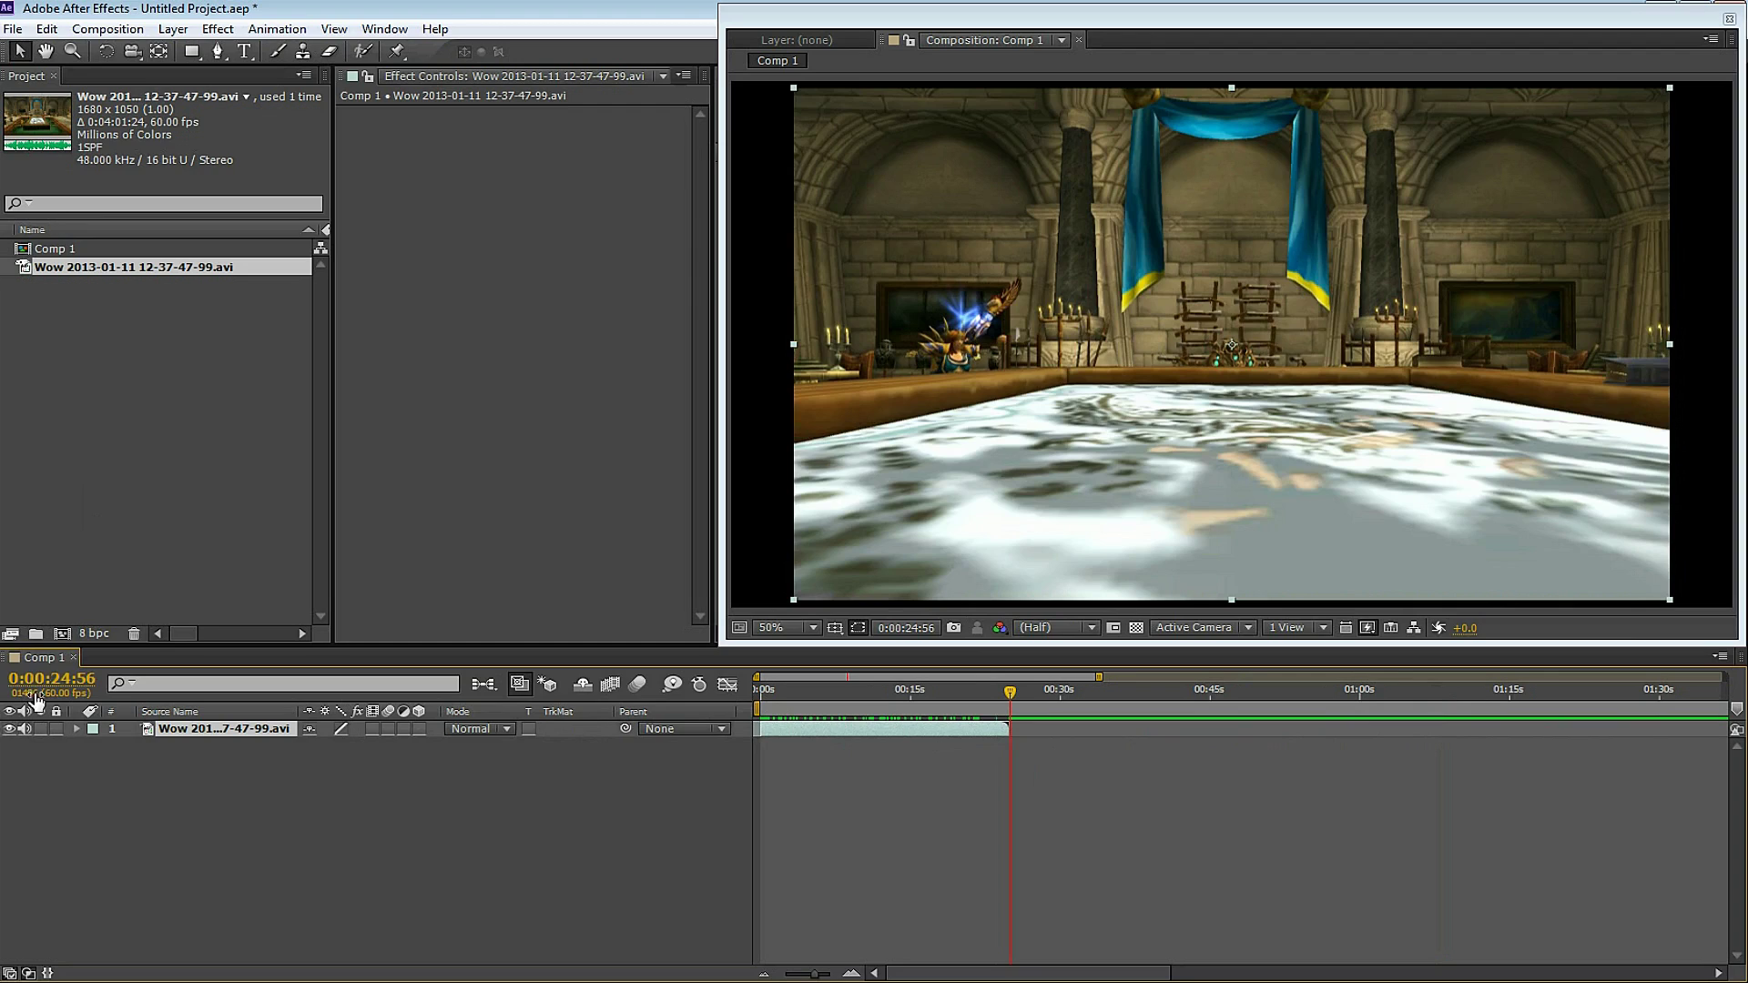
{"action": "left_click", "coordinate": [74, 679]}
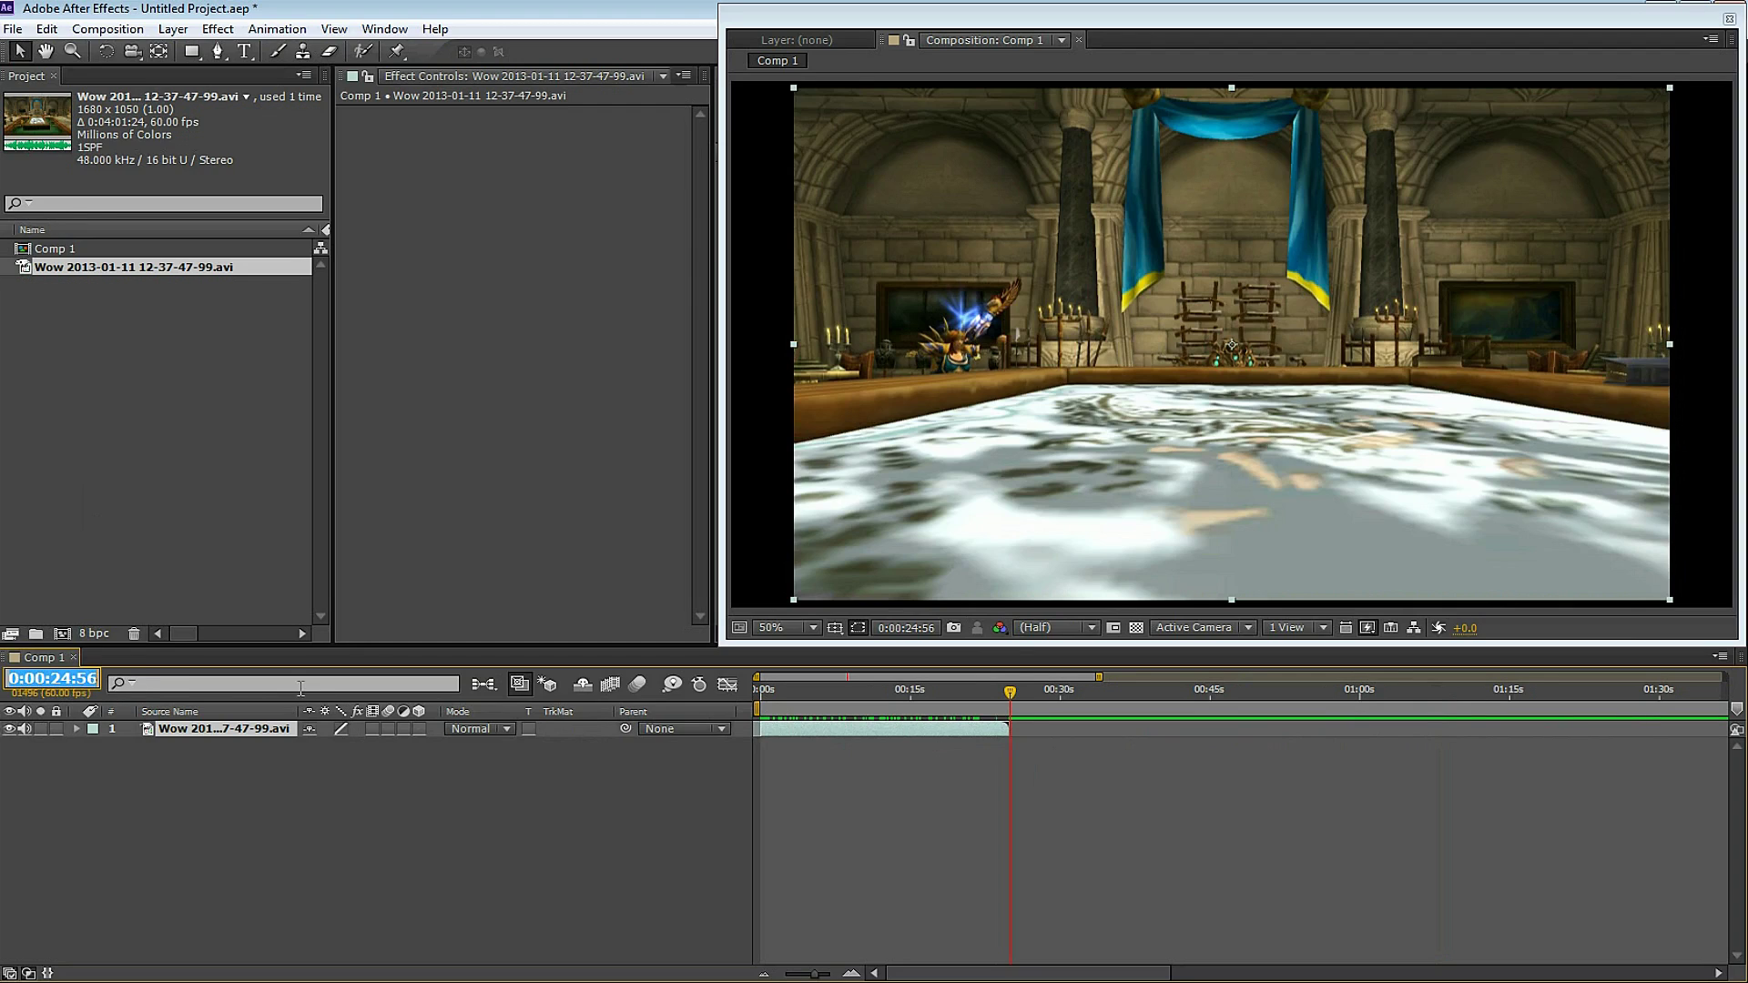
{"action": "right_click", "coordinate": [37, 654]}
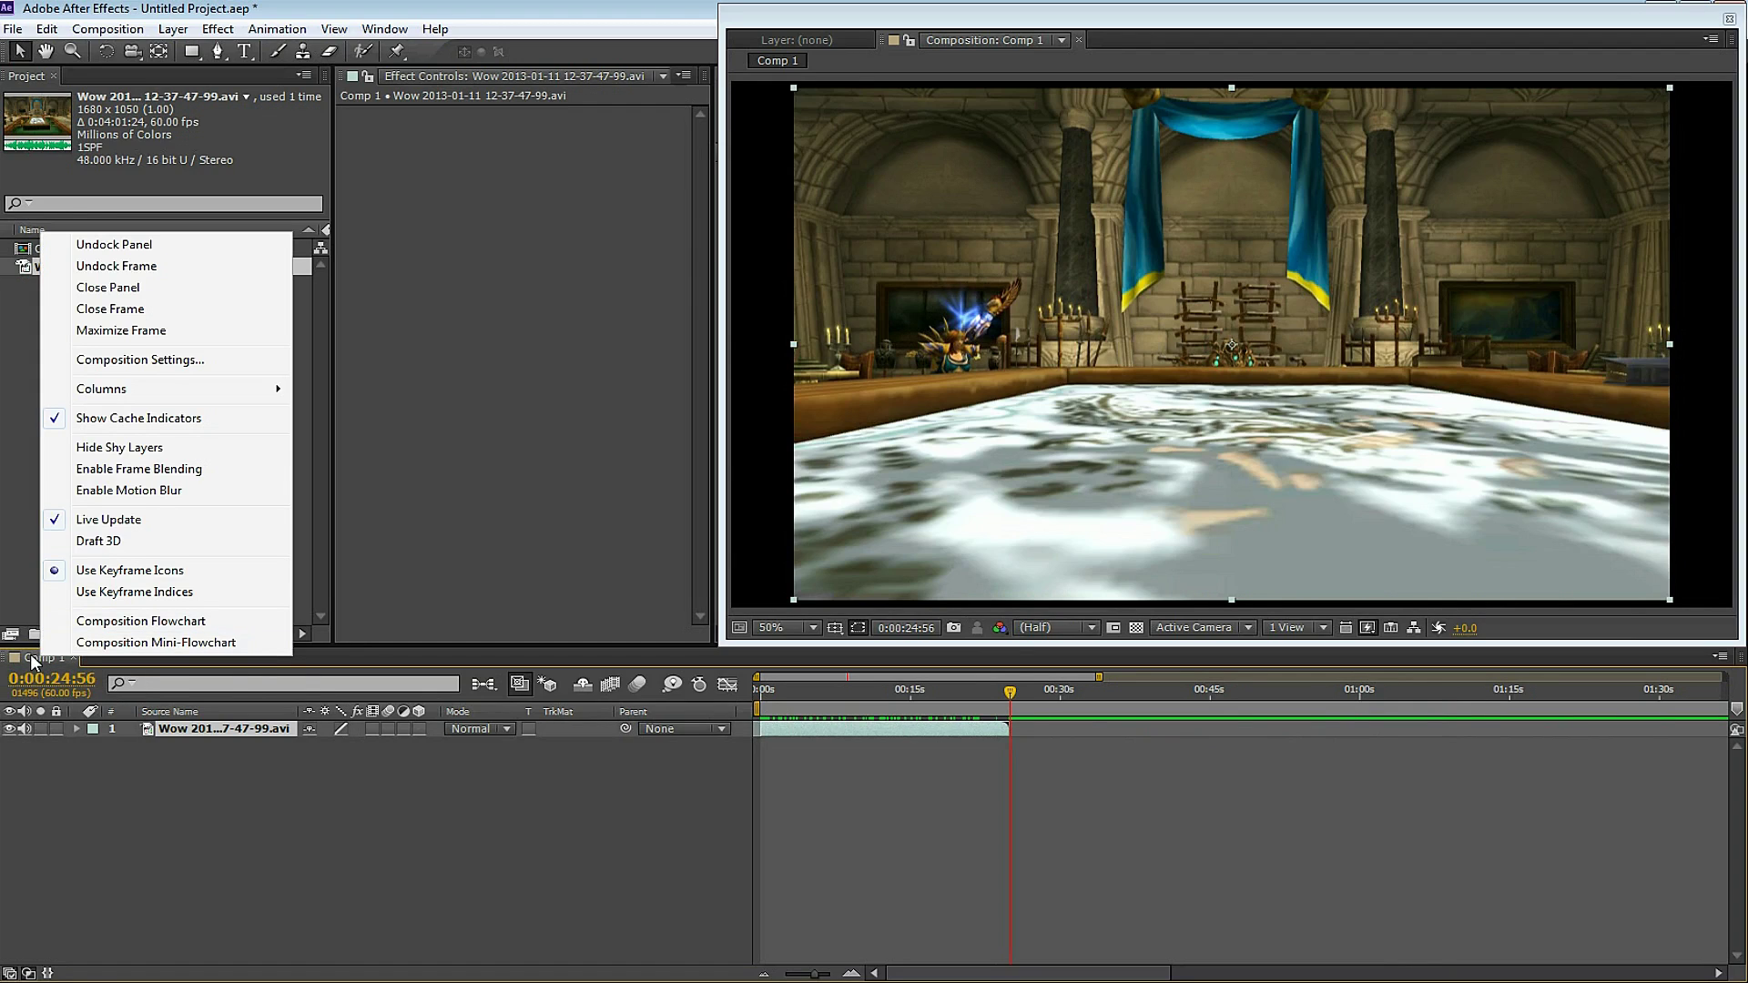
{"action": "left_click", "coordinate": [230, 362]}
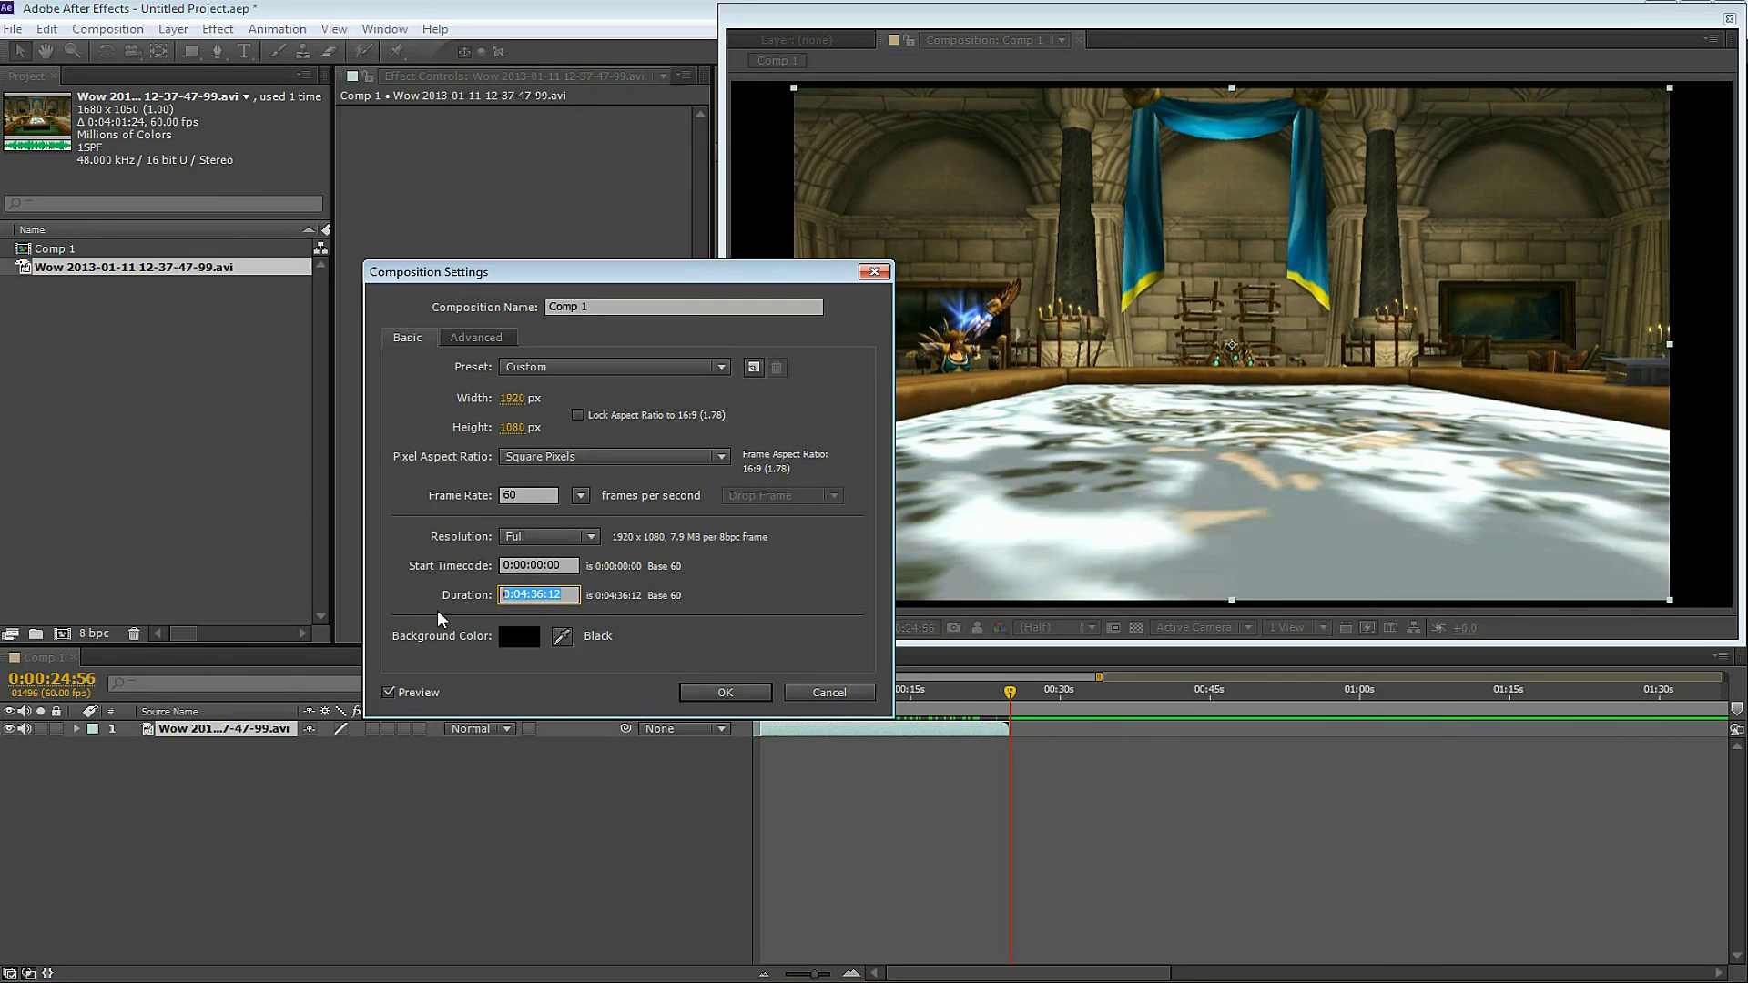
{"action": "left_click", "coordinate": [723, 693]}
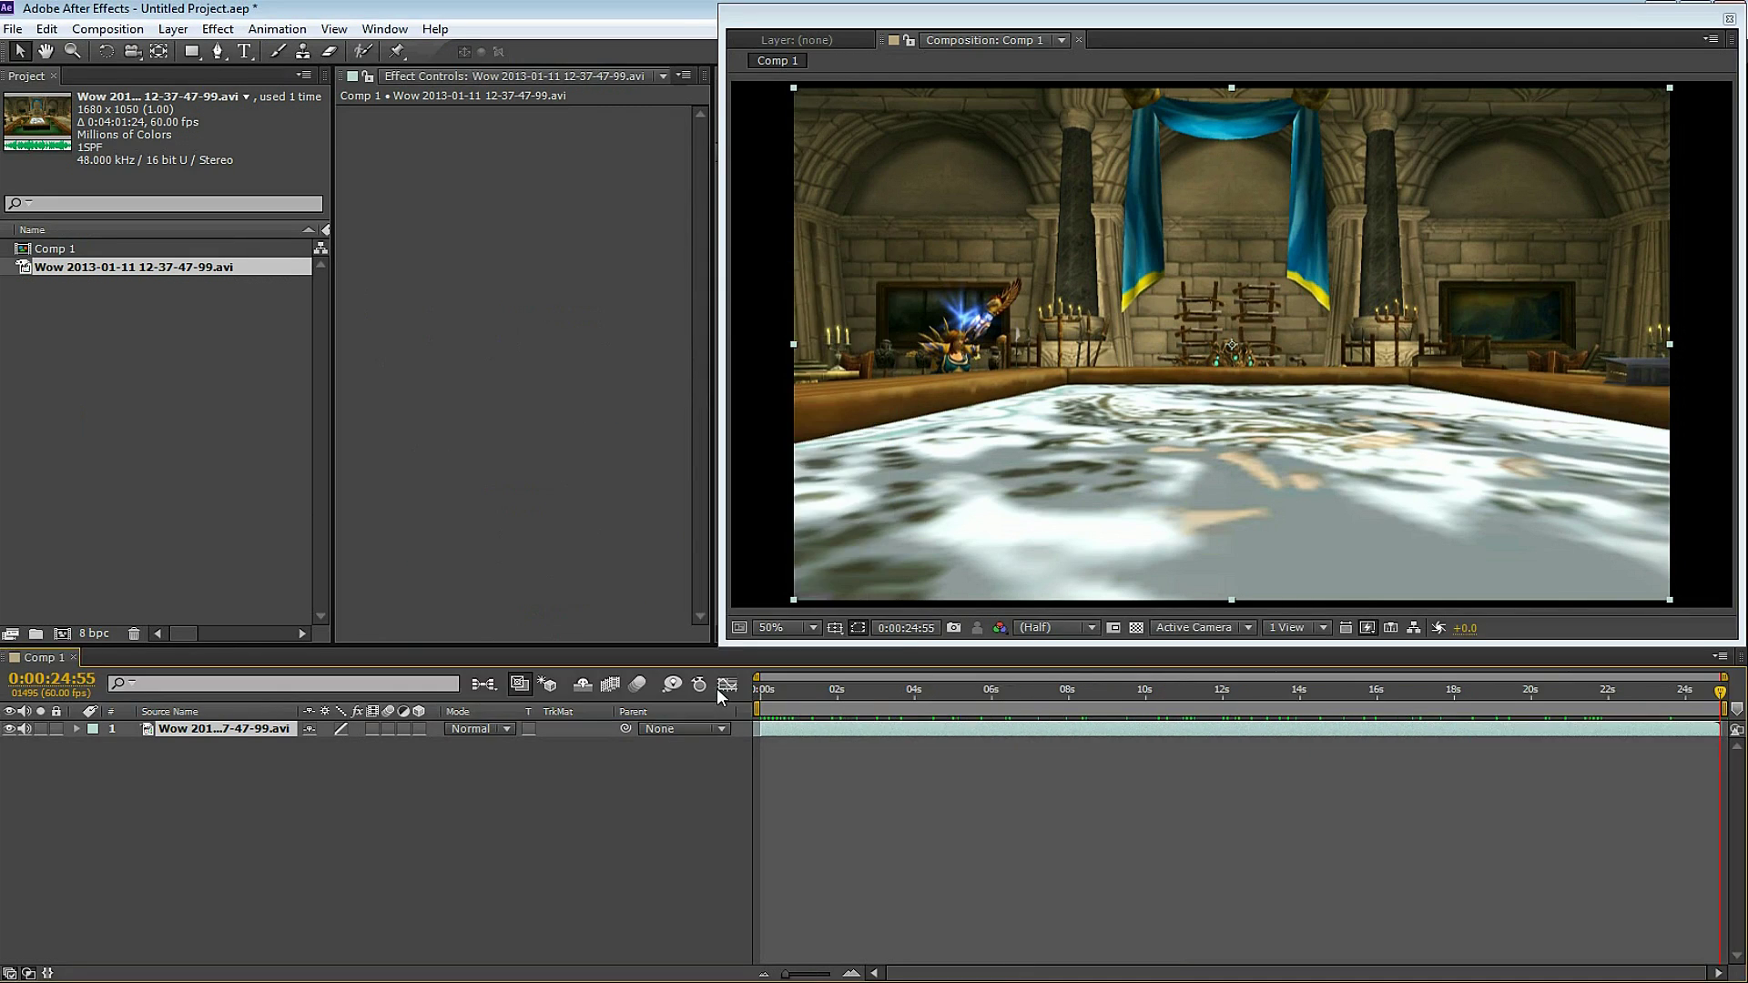
Scale the footage layer with Fit to Comp so it fills the composition frame, and scrub through the clip to check it.
{"action": "left_click_drag", "start_coordinate": [947, 696], "coordinate": [1061, 713]}
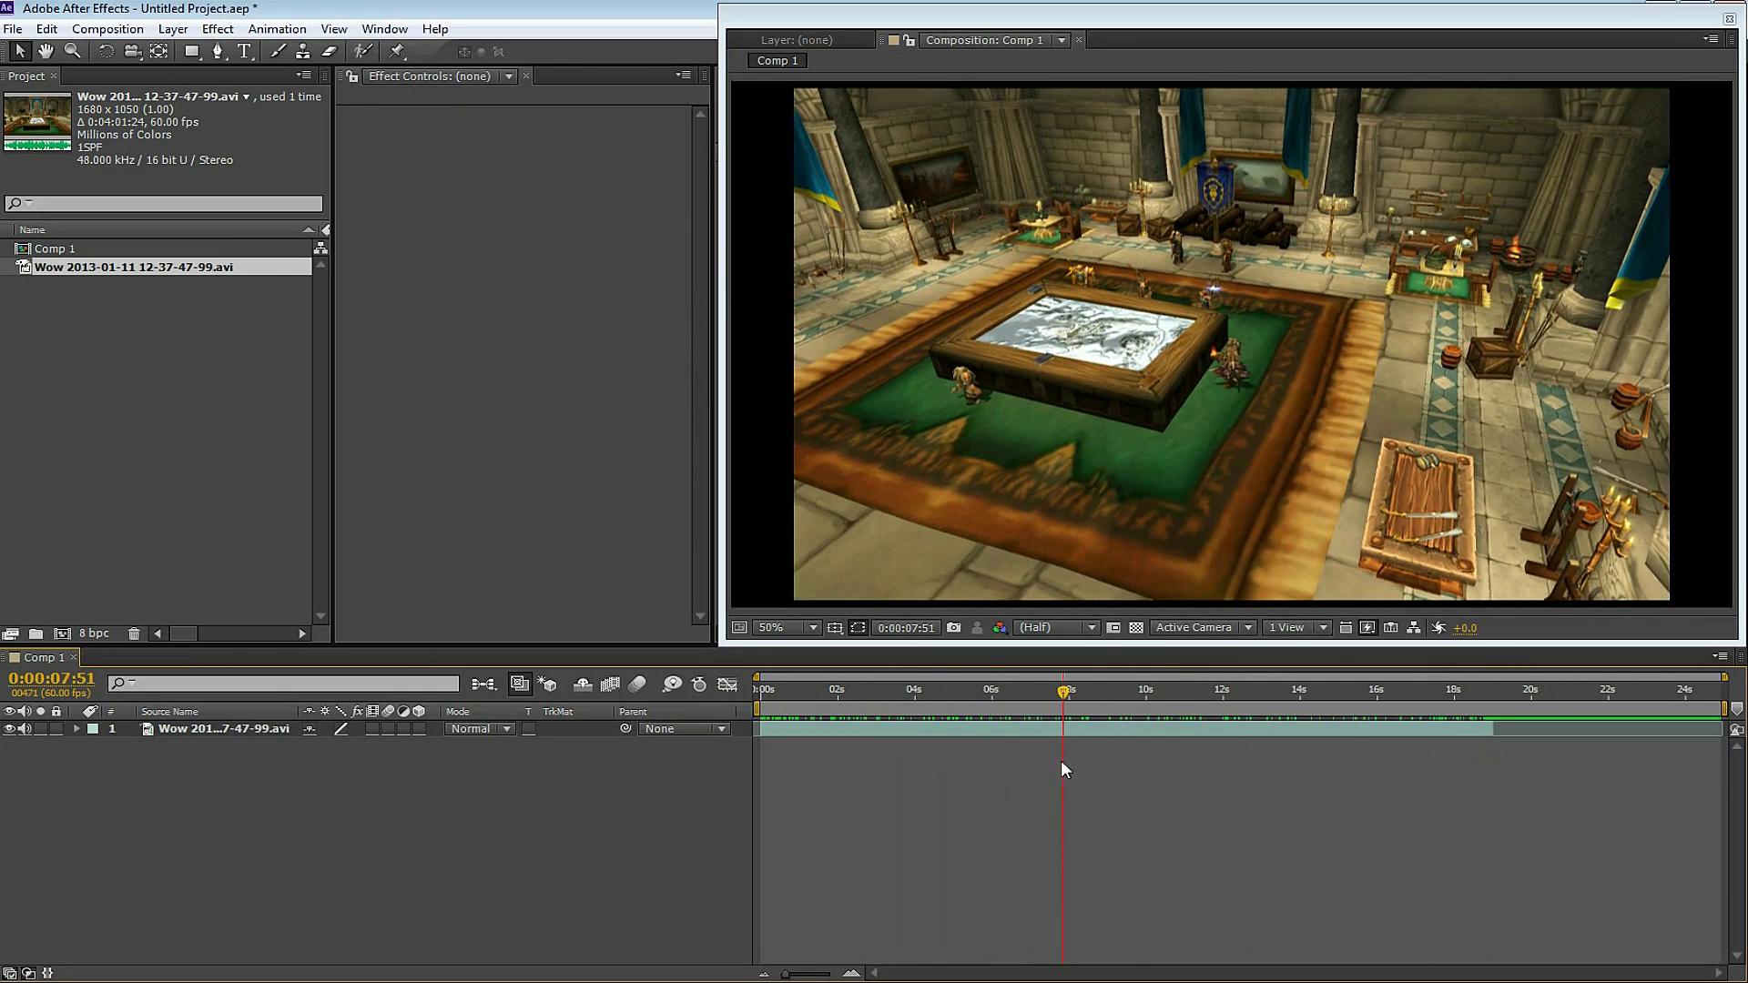
{"action": "left_click", "coordinate": [1073, 730]}
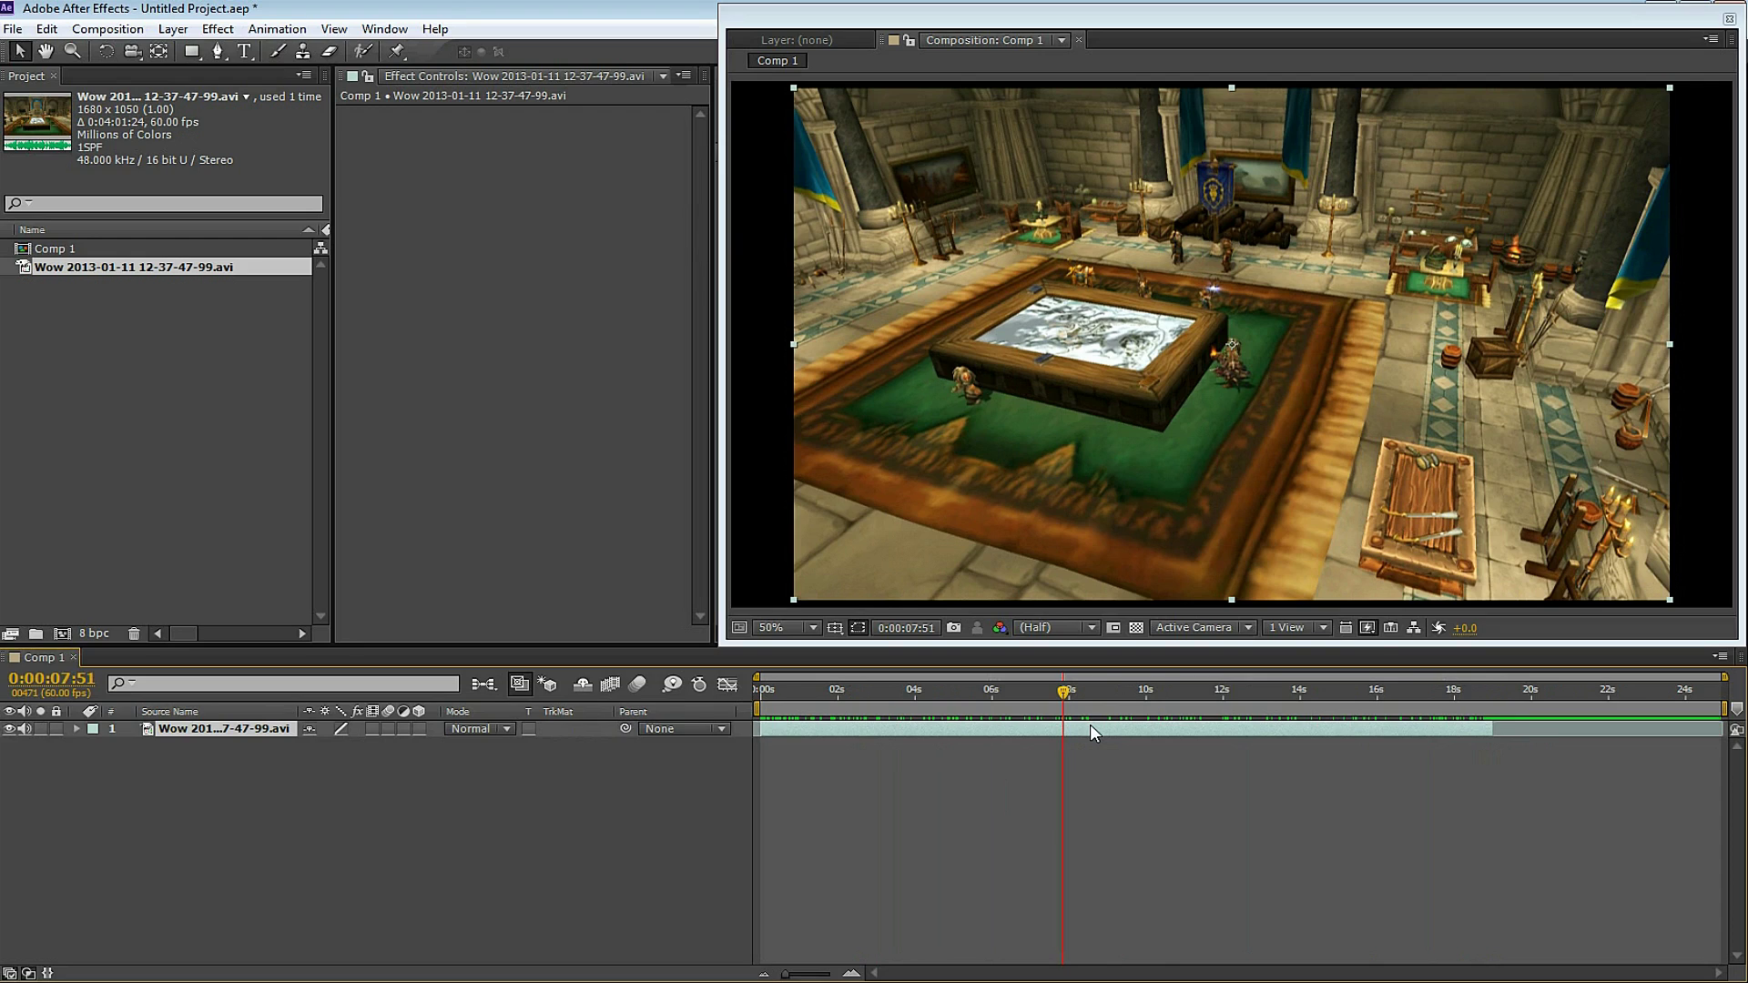
{"action": "right_click", "coordinate": [1092, 730]}
{"action": "mouse_move", "coordinate": [1169, 397]}
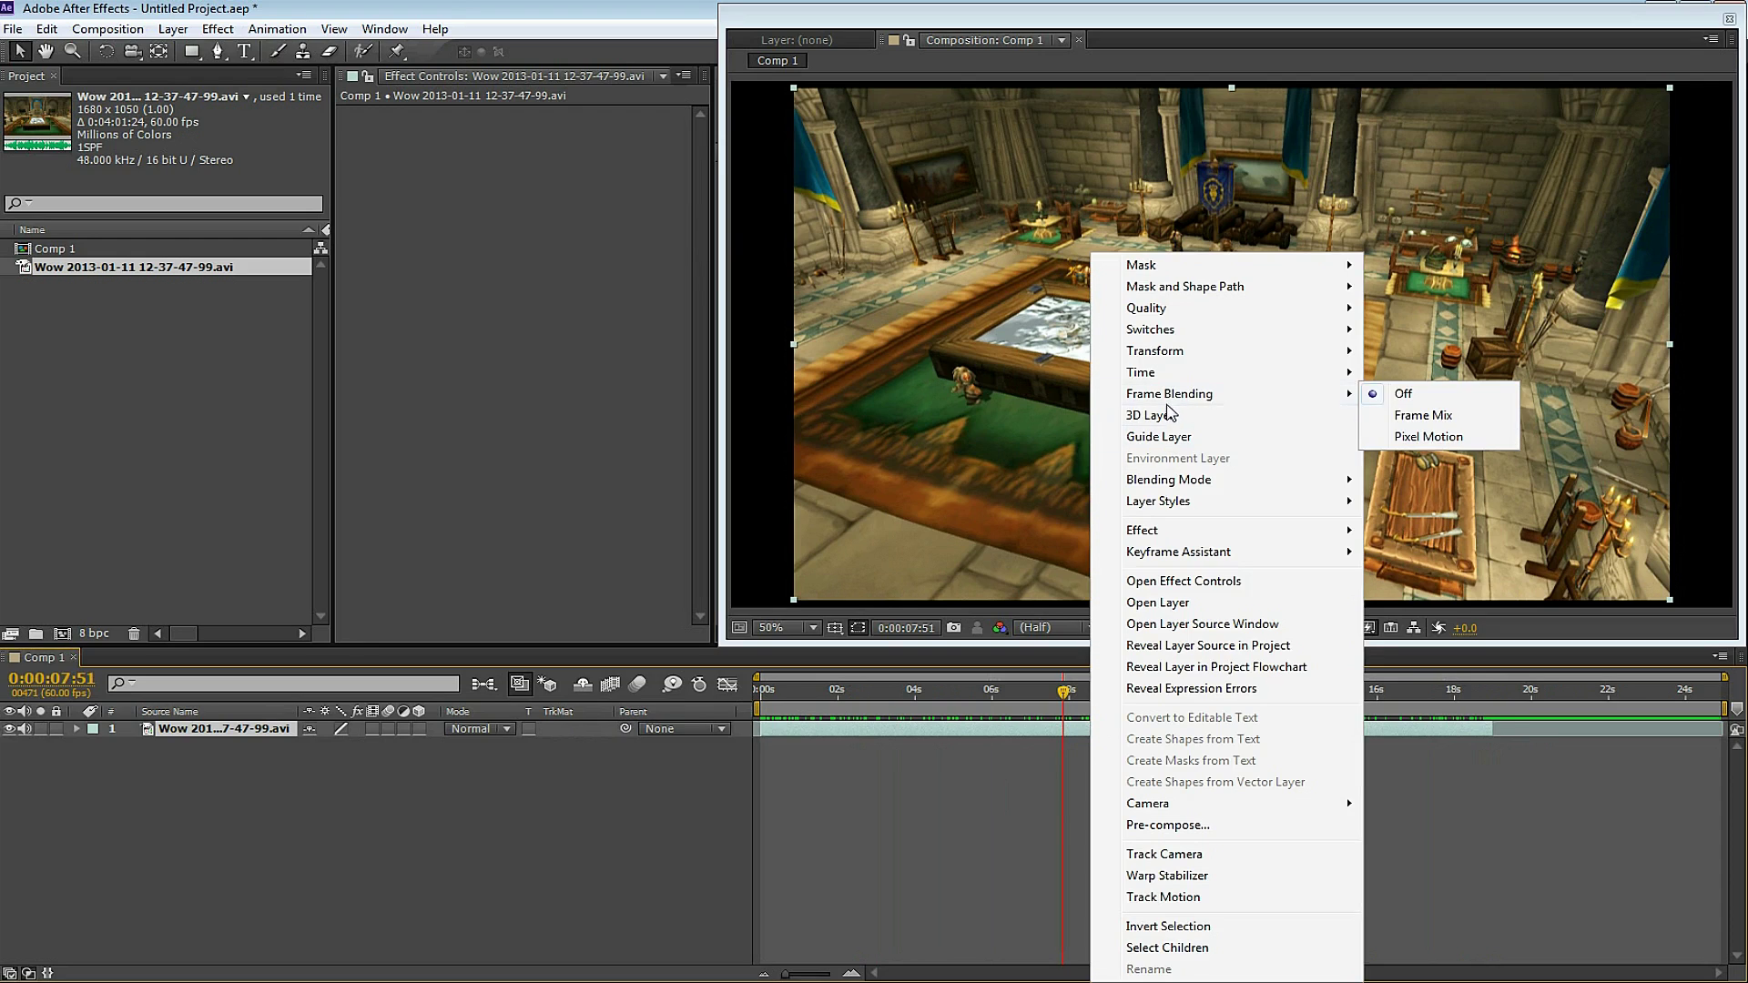
{"action": "mouse_move", "coordinate": [1165, 355]}
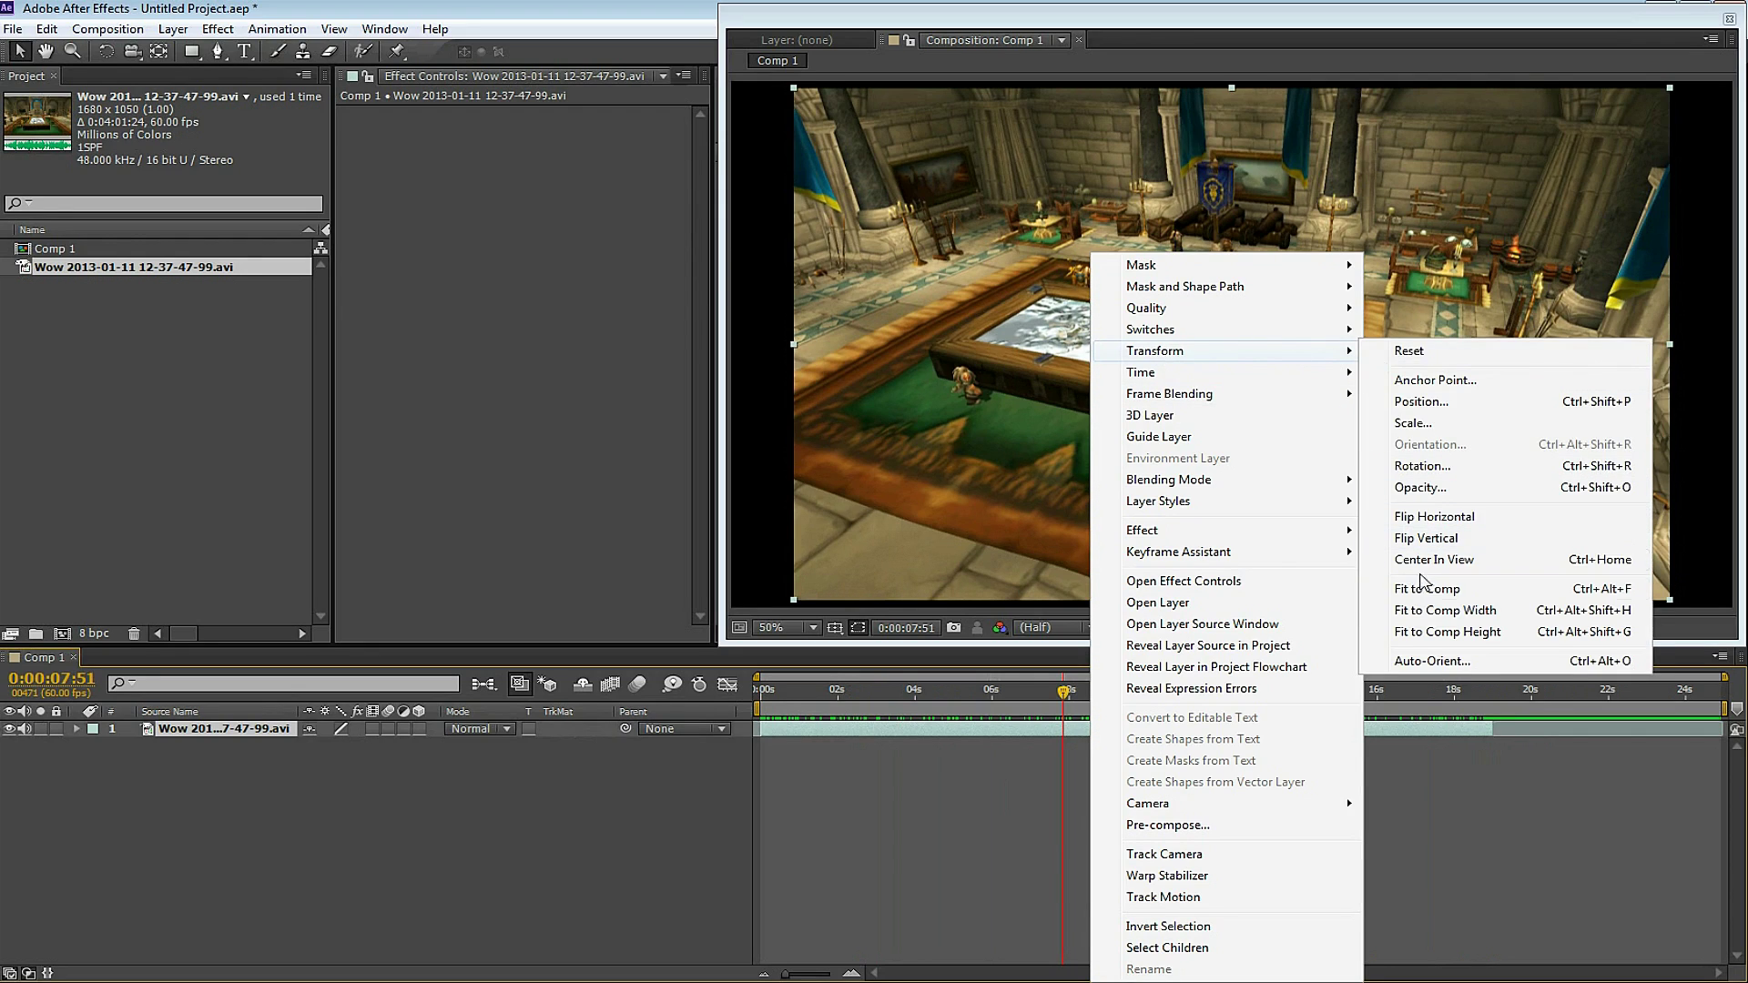
{"action": "left_click", "coordinate": [1424, 589]}
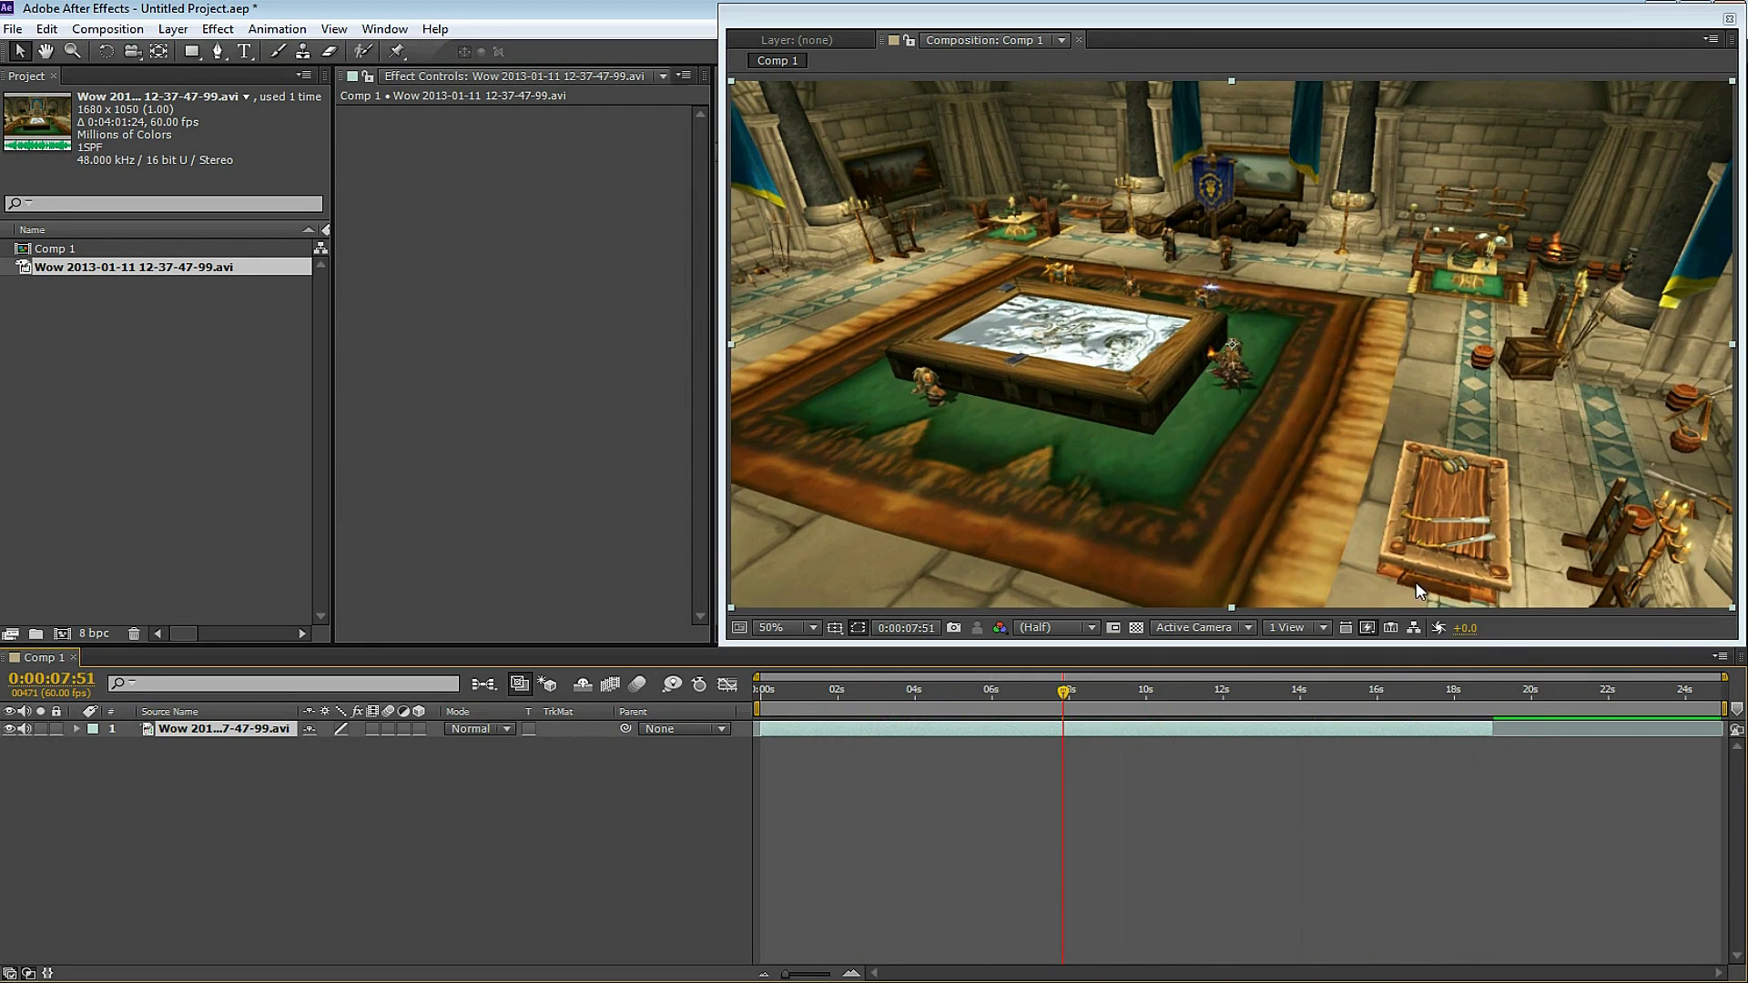
{"action": "left_click_drag", "start_coordinate": [910, 699], "coordinate": [1218, 694]}
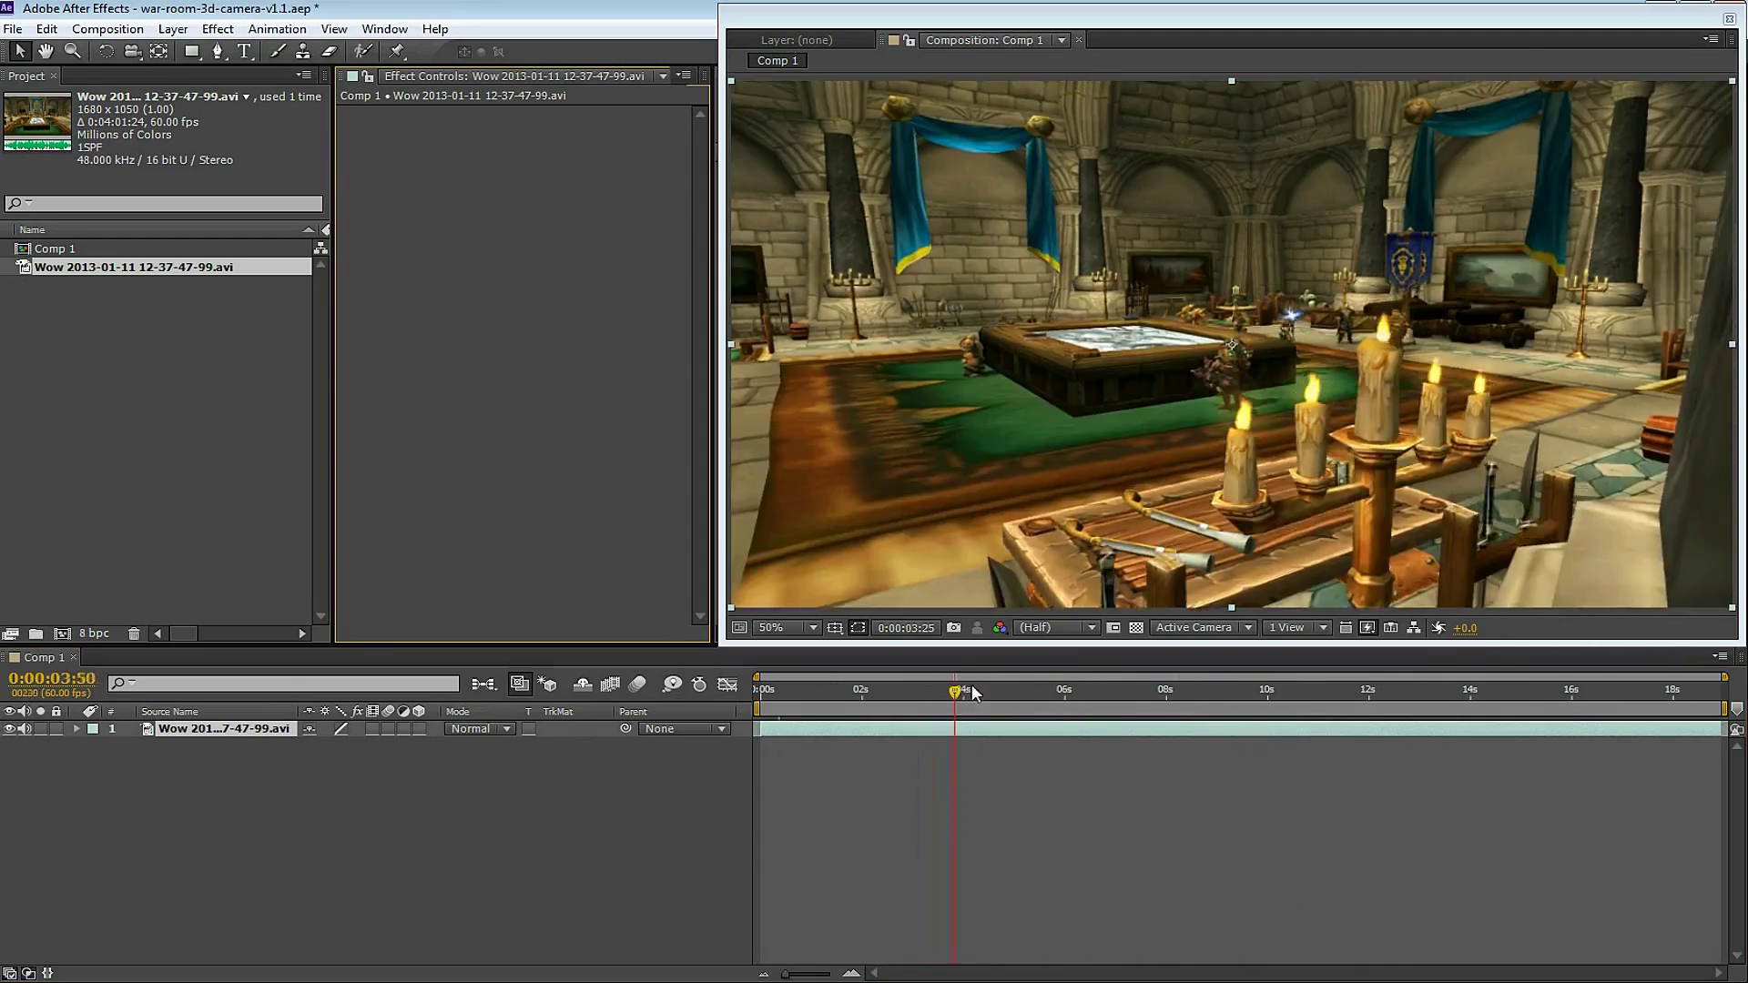
{"action": "left_click_drag", "start_coordinate": [970, 685], "coordinate": [1036, 697]}
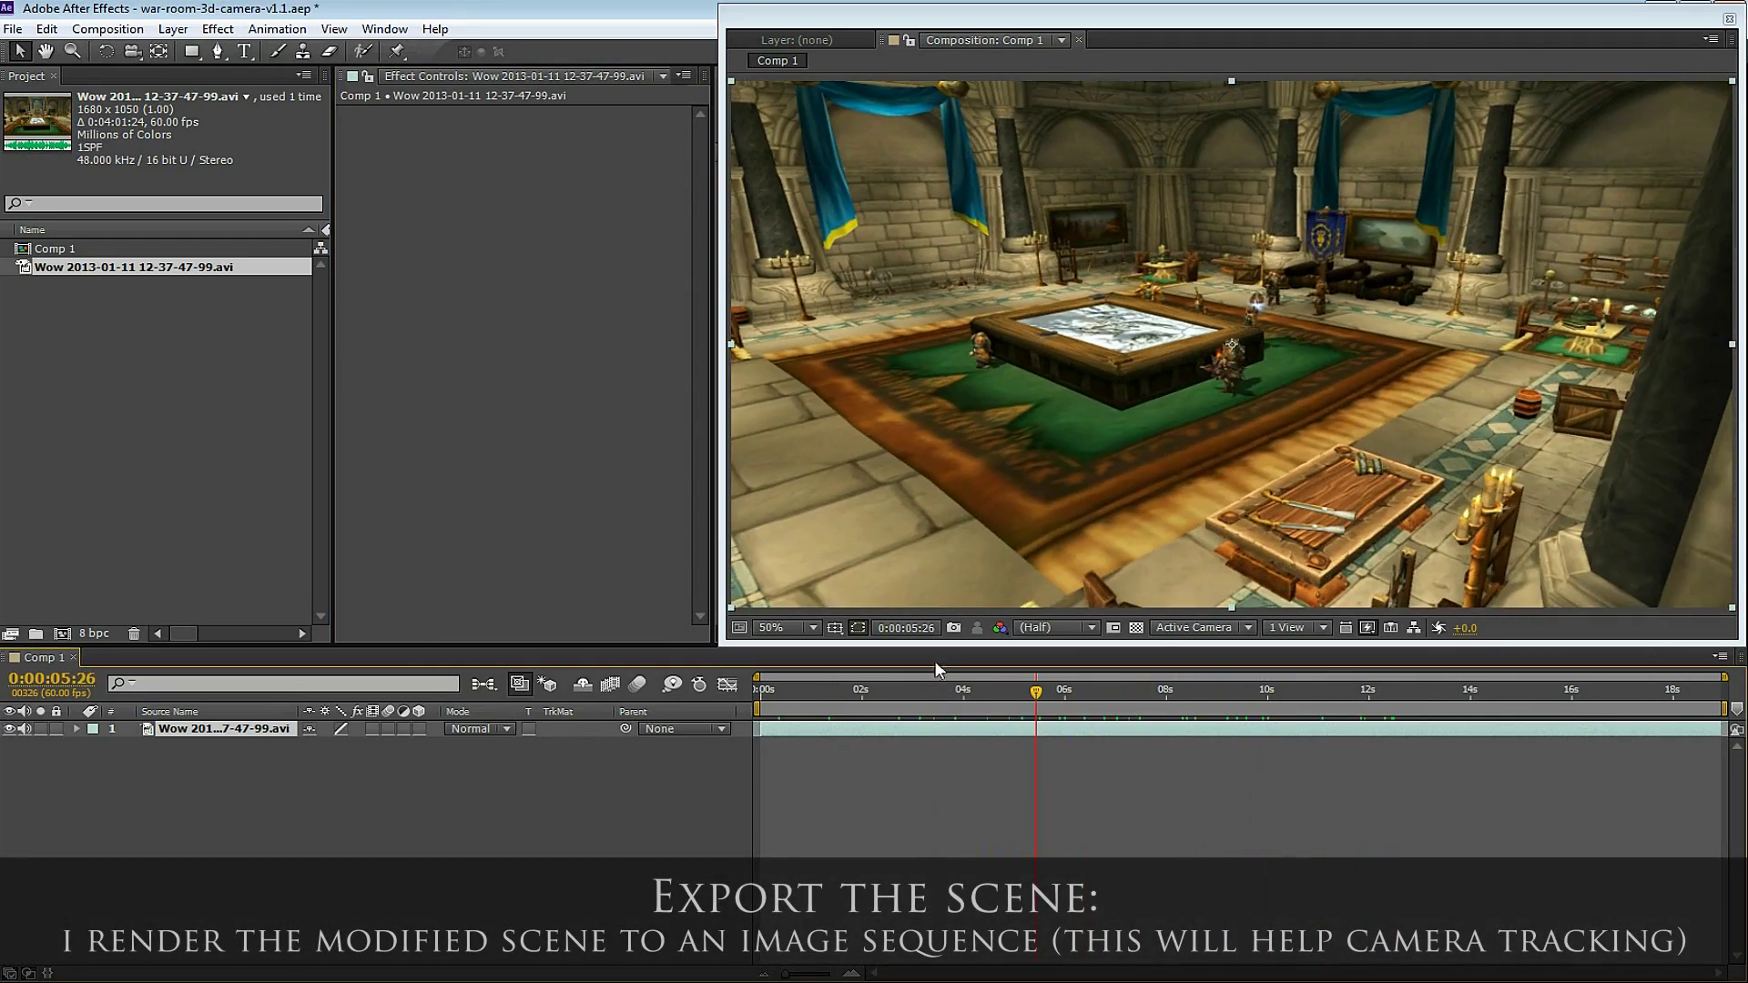
Add Comp 1 to the render queue and set its output format to JPEG Sequence.
{"action": "left_click", "coordinate": [107, 28]}
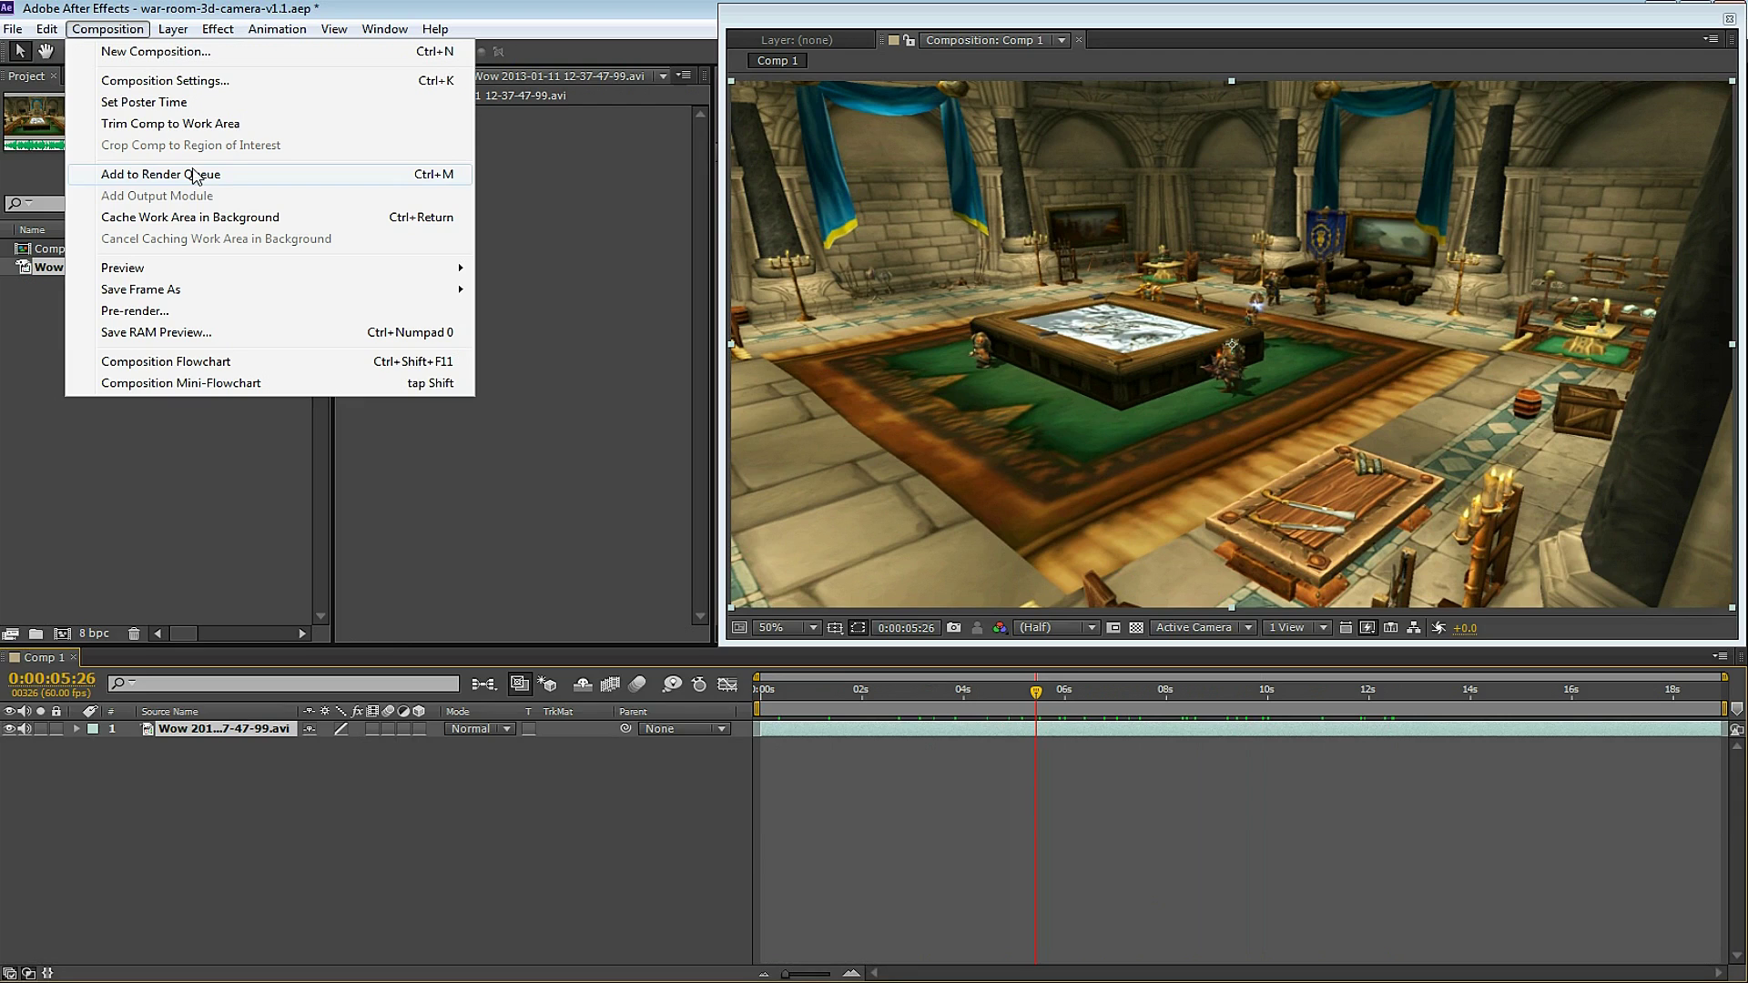
{"action": "left_click", "coordinate": [194, 176]}
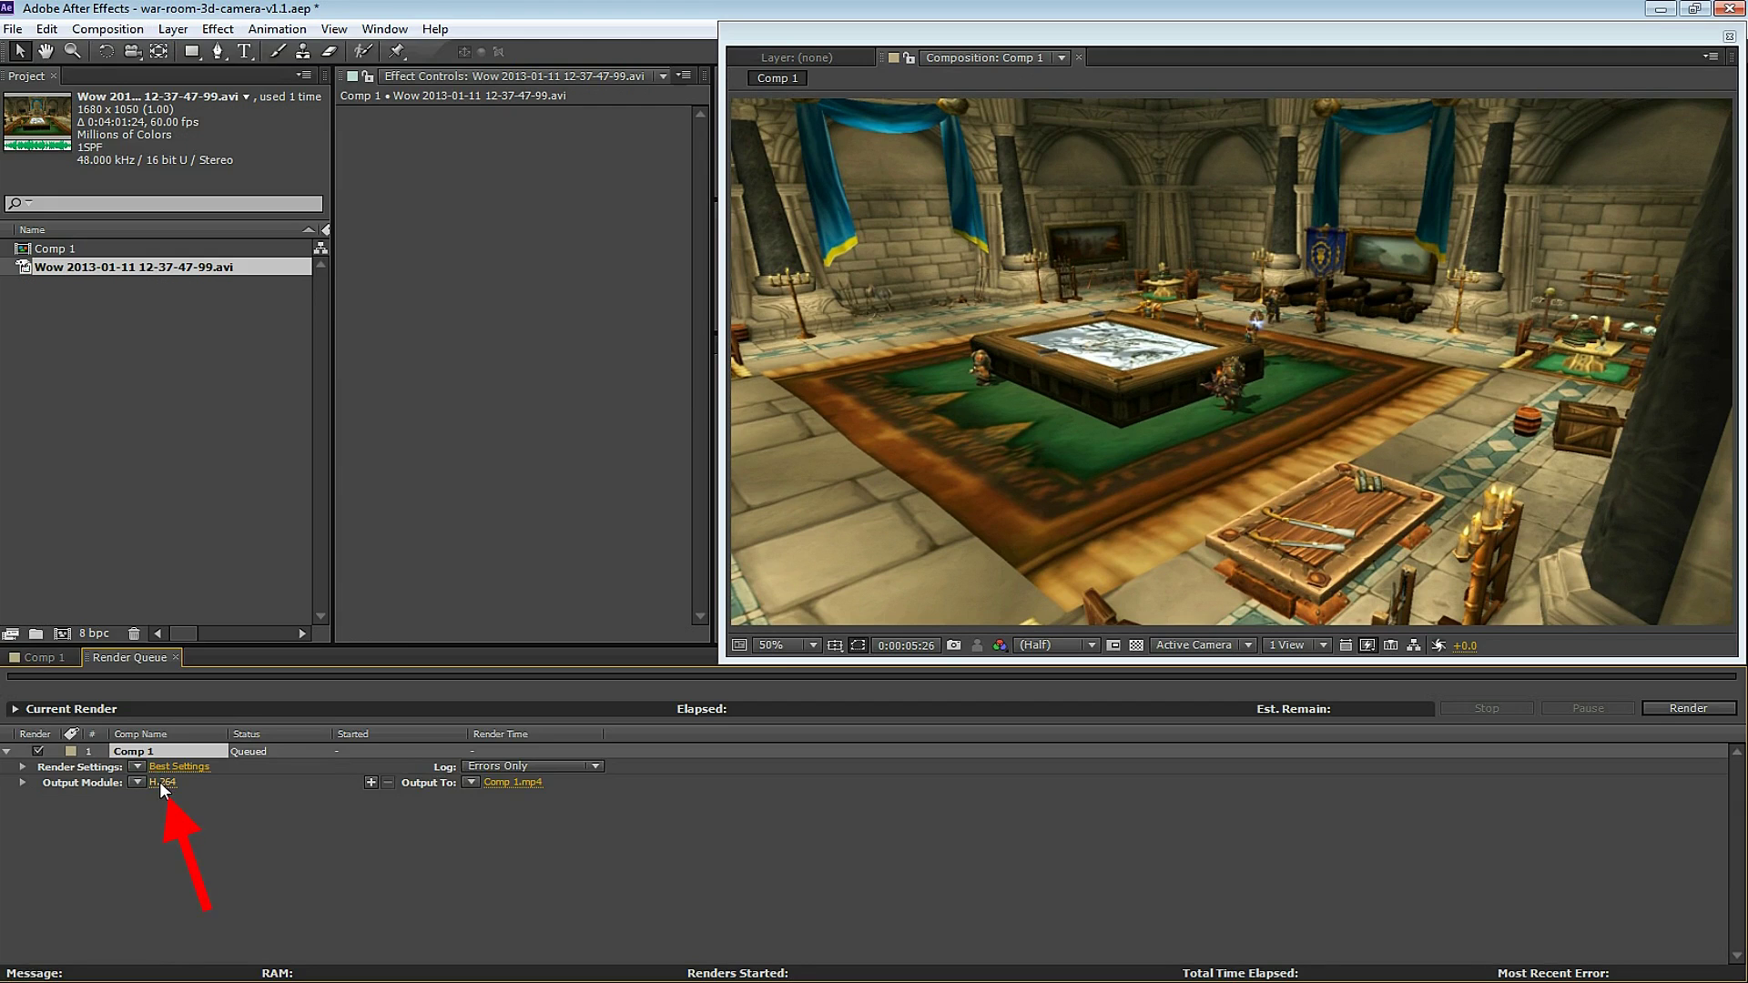
{"action": "left_click", "coordinate": [161, 785]}
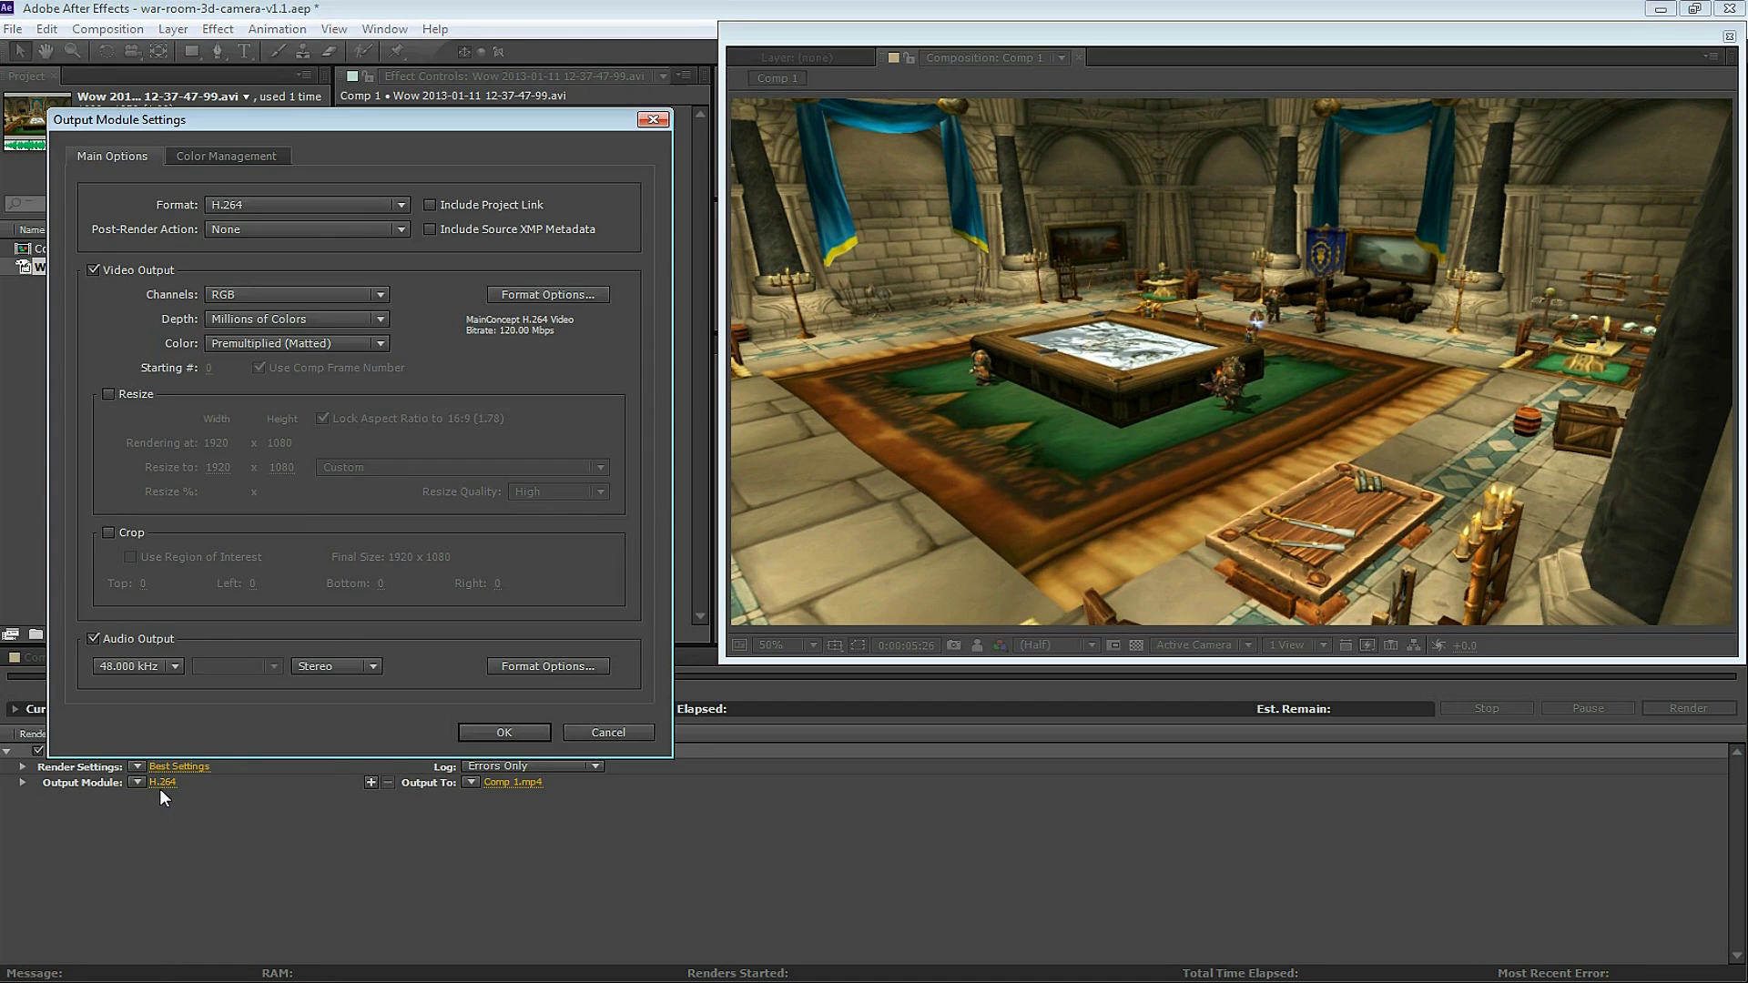
{"action": "left_click", "coordinate": [285, 203]}
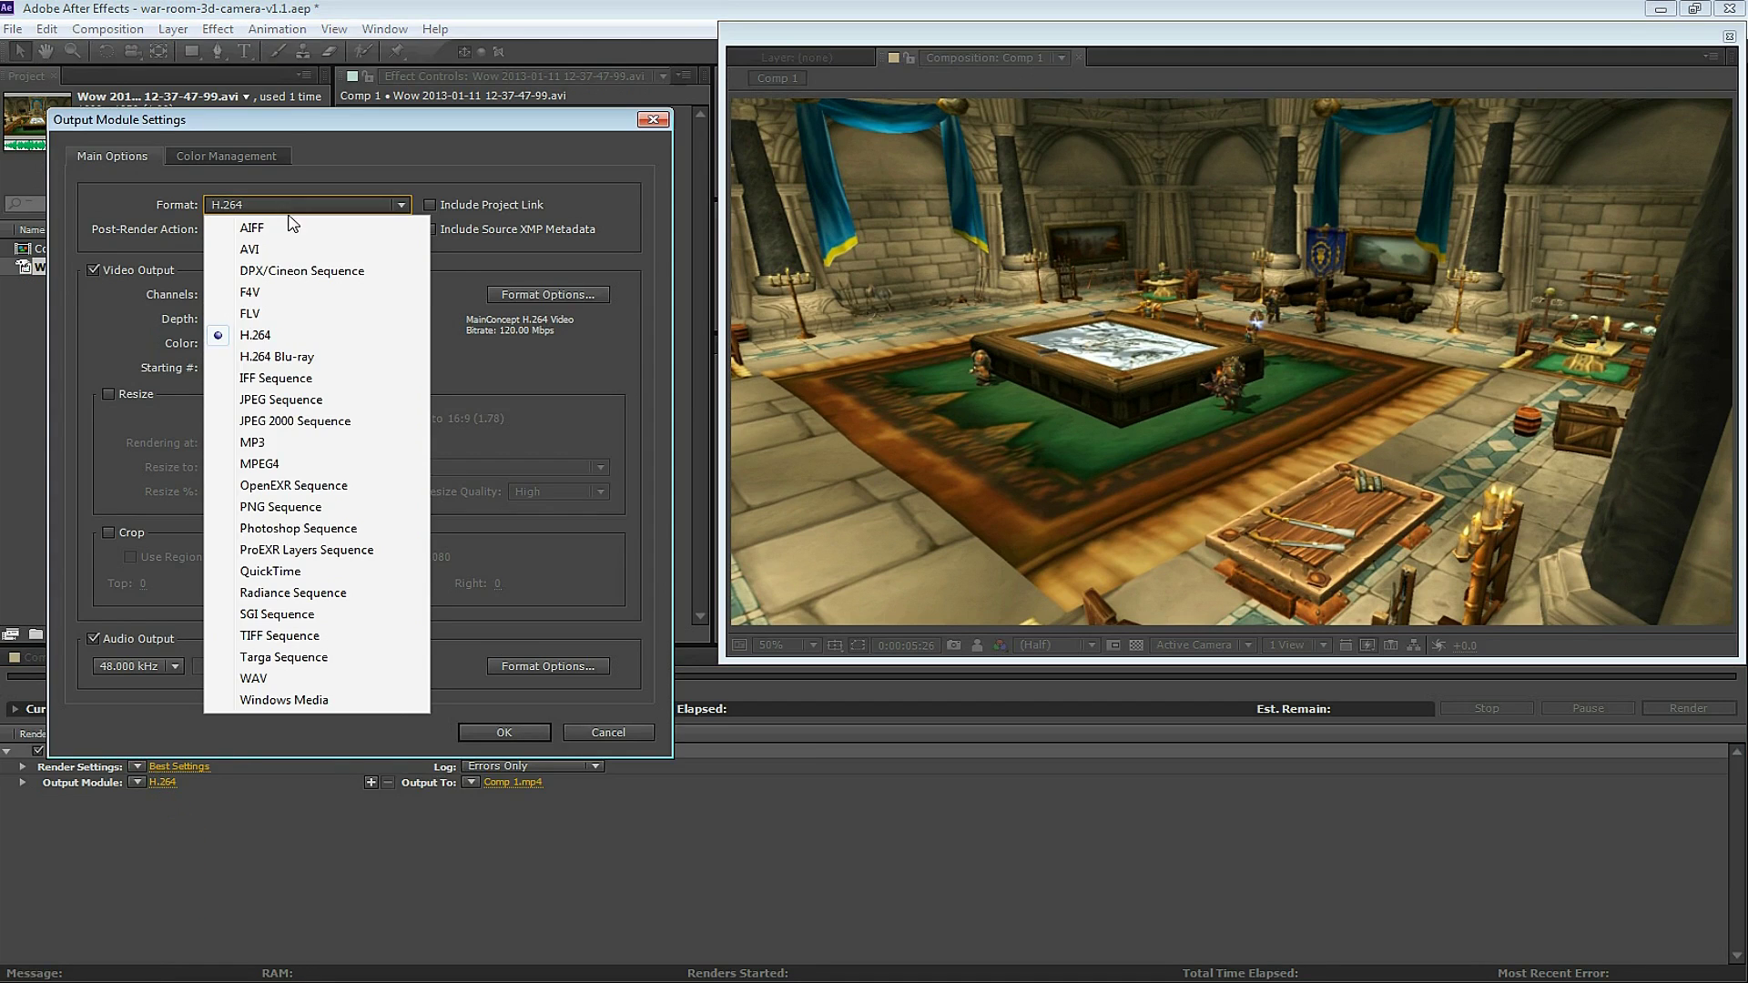
{"action": "left_click", "coordinate": [310, 402]}
{"action": "left_click", "coordinate": [524, 297]}
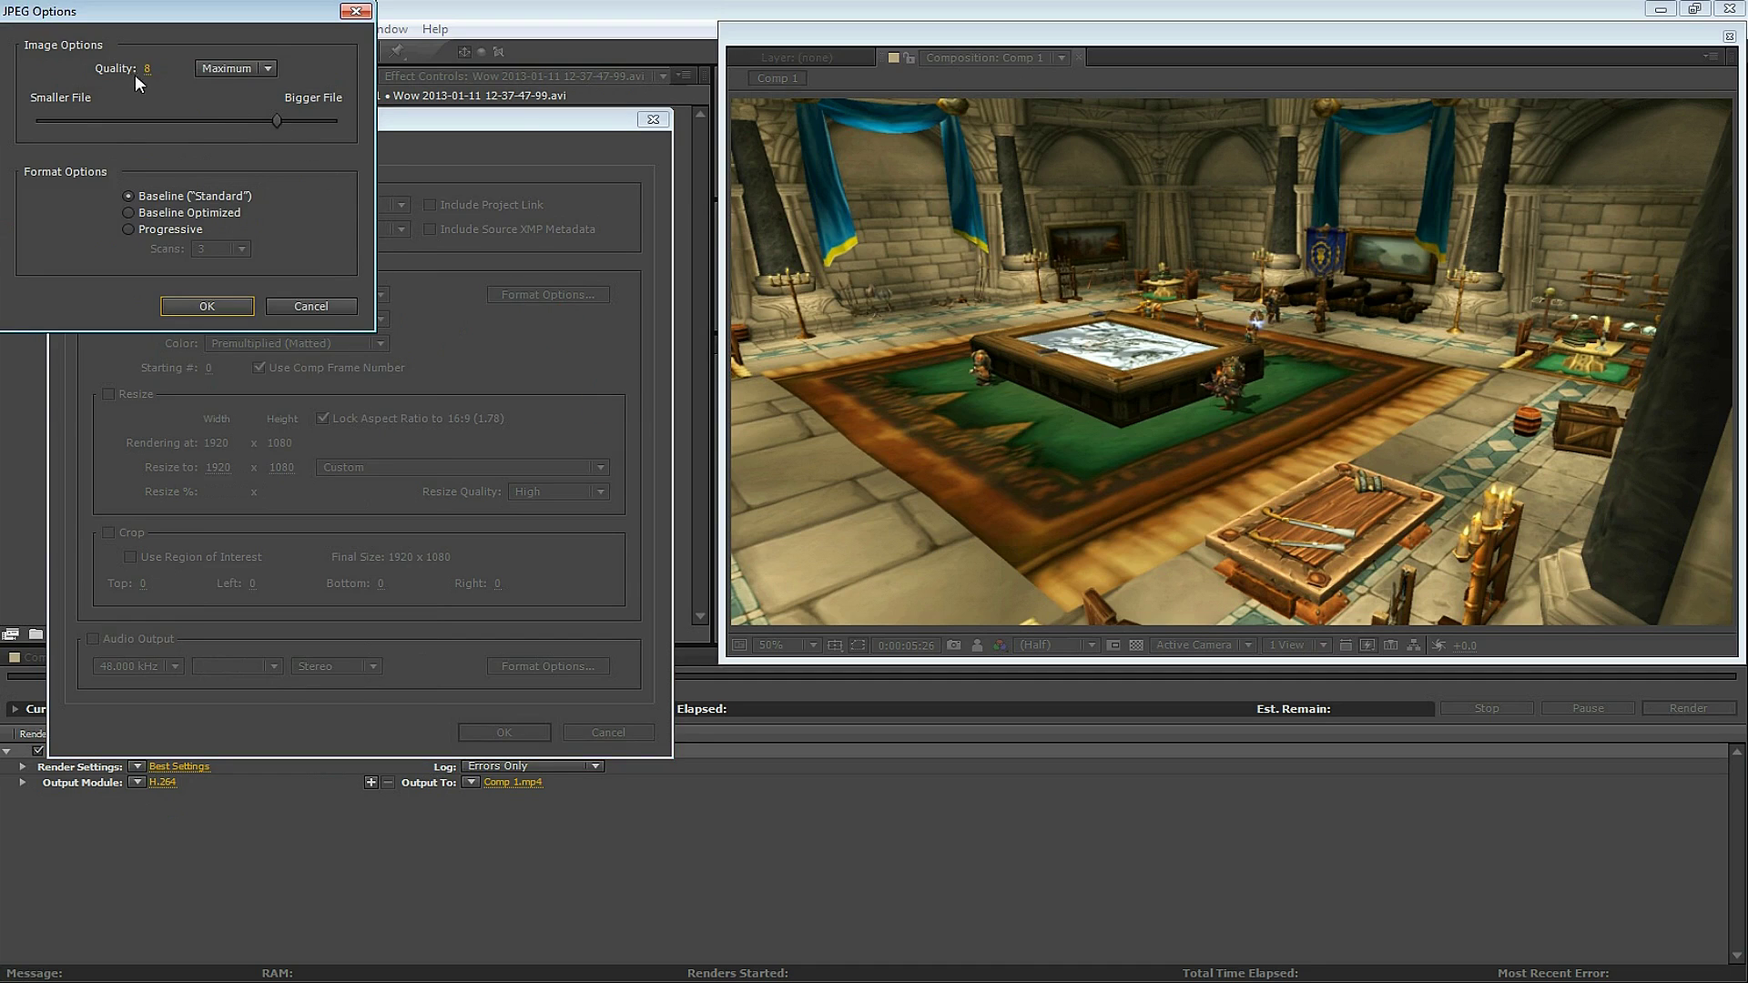
{"action": "left_click", "coordinate": [207, 306]}
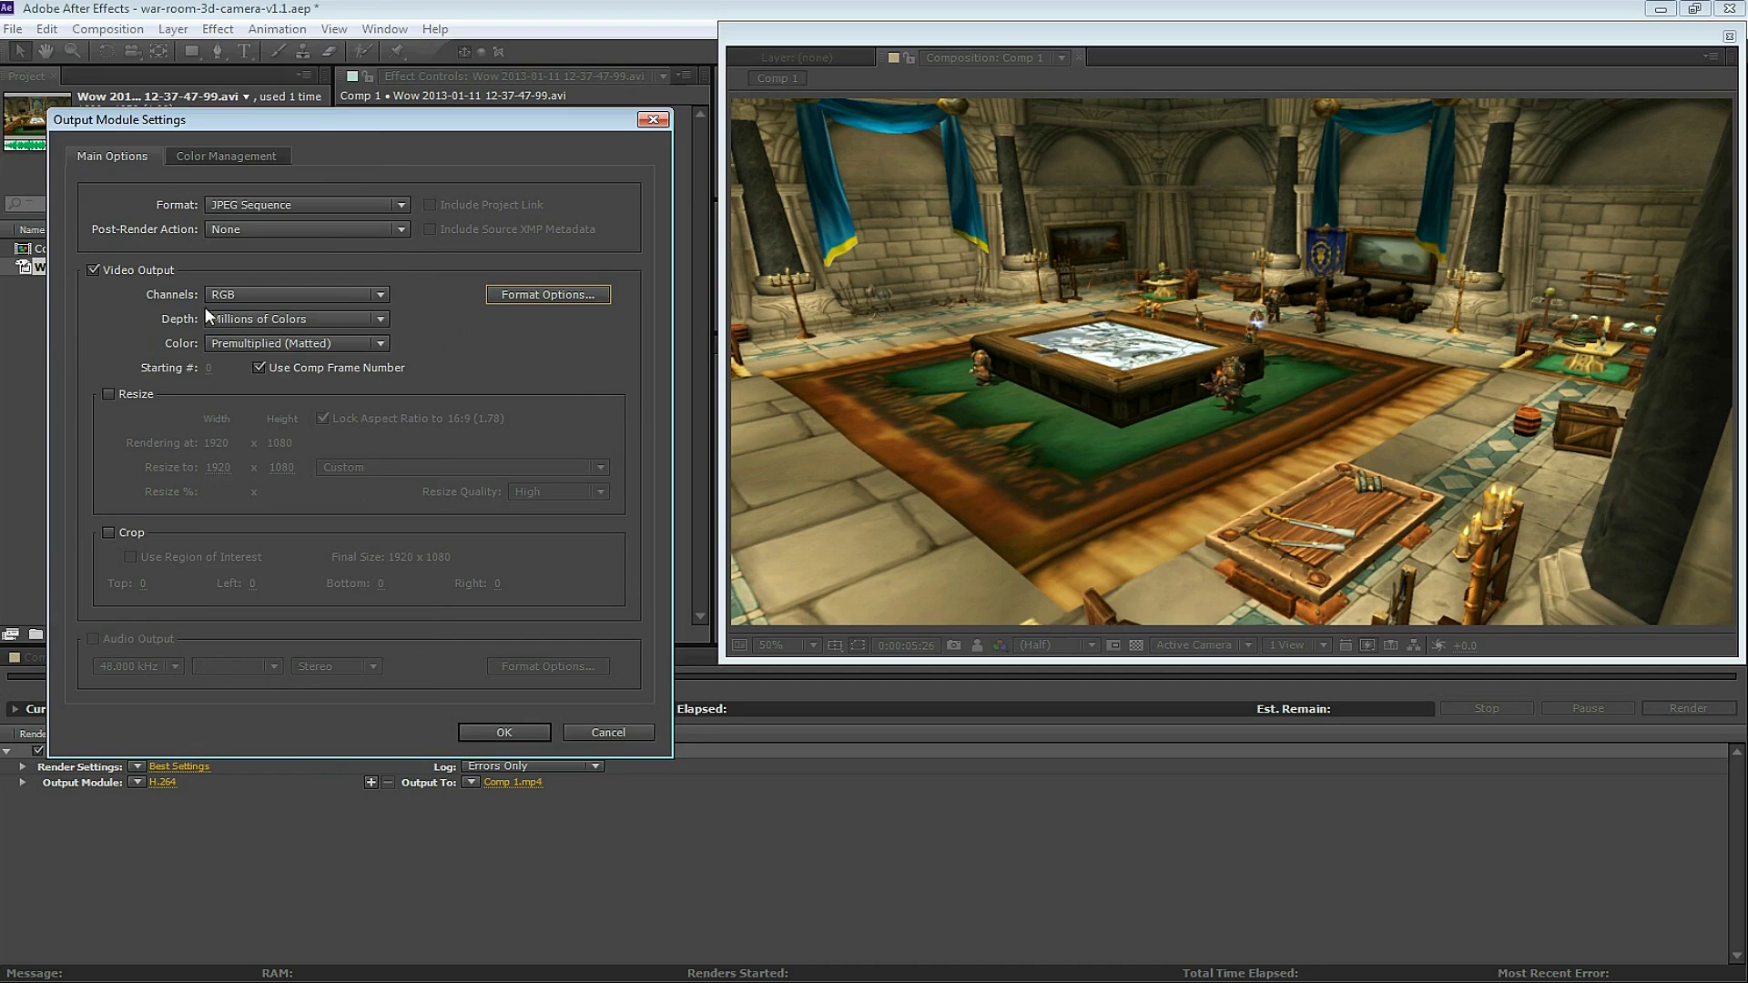
{"action": "left_click", "coordinate": [512, 731]}
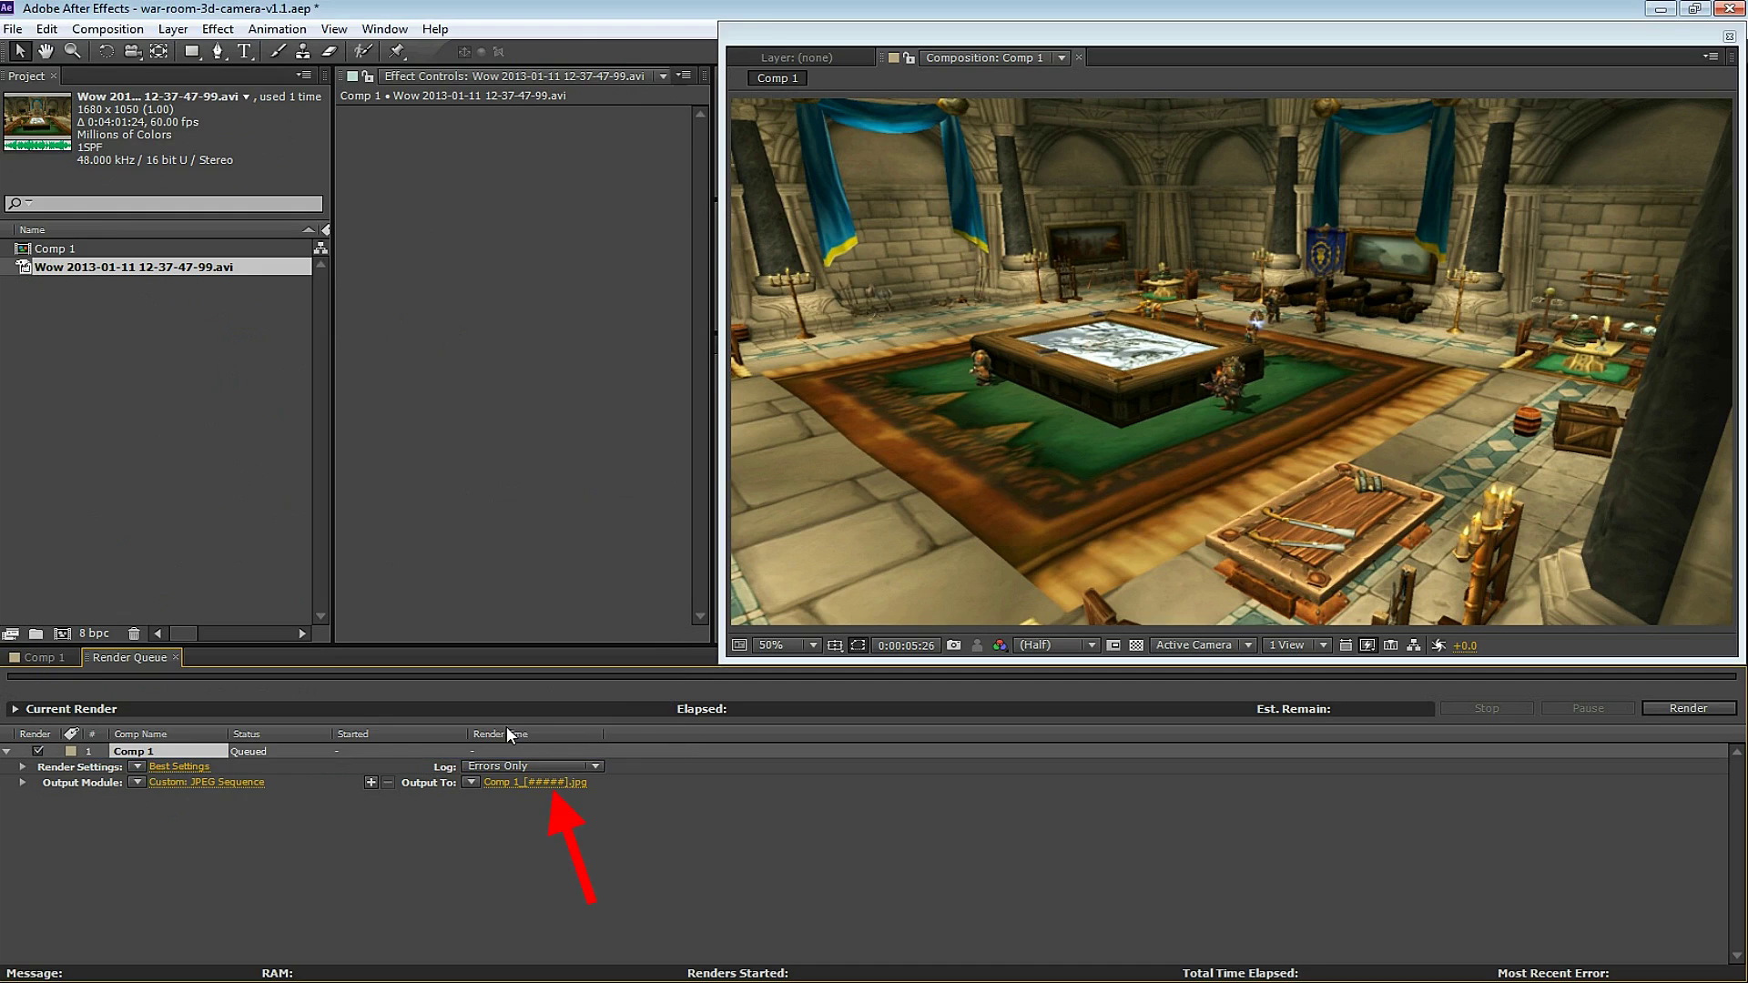
Set the output to Comp 1_[#####].jpg in the final_video folder and start the render.
{"action": "left_click", "coordinate": [525, 785]}
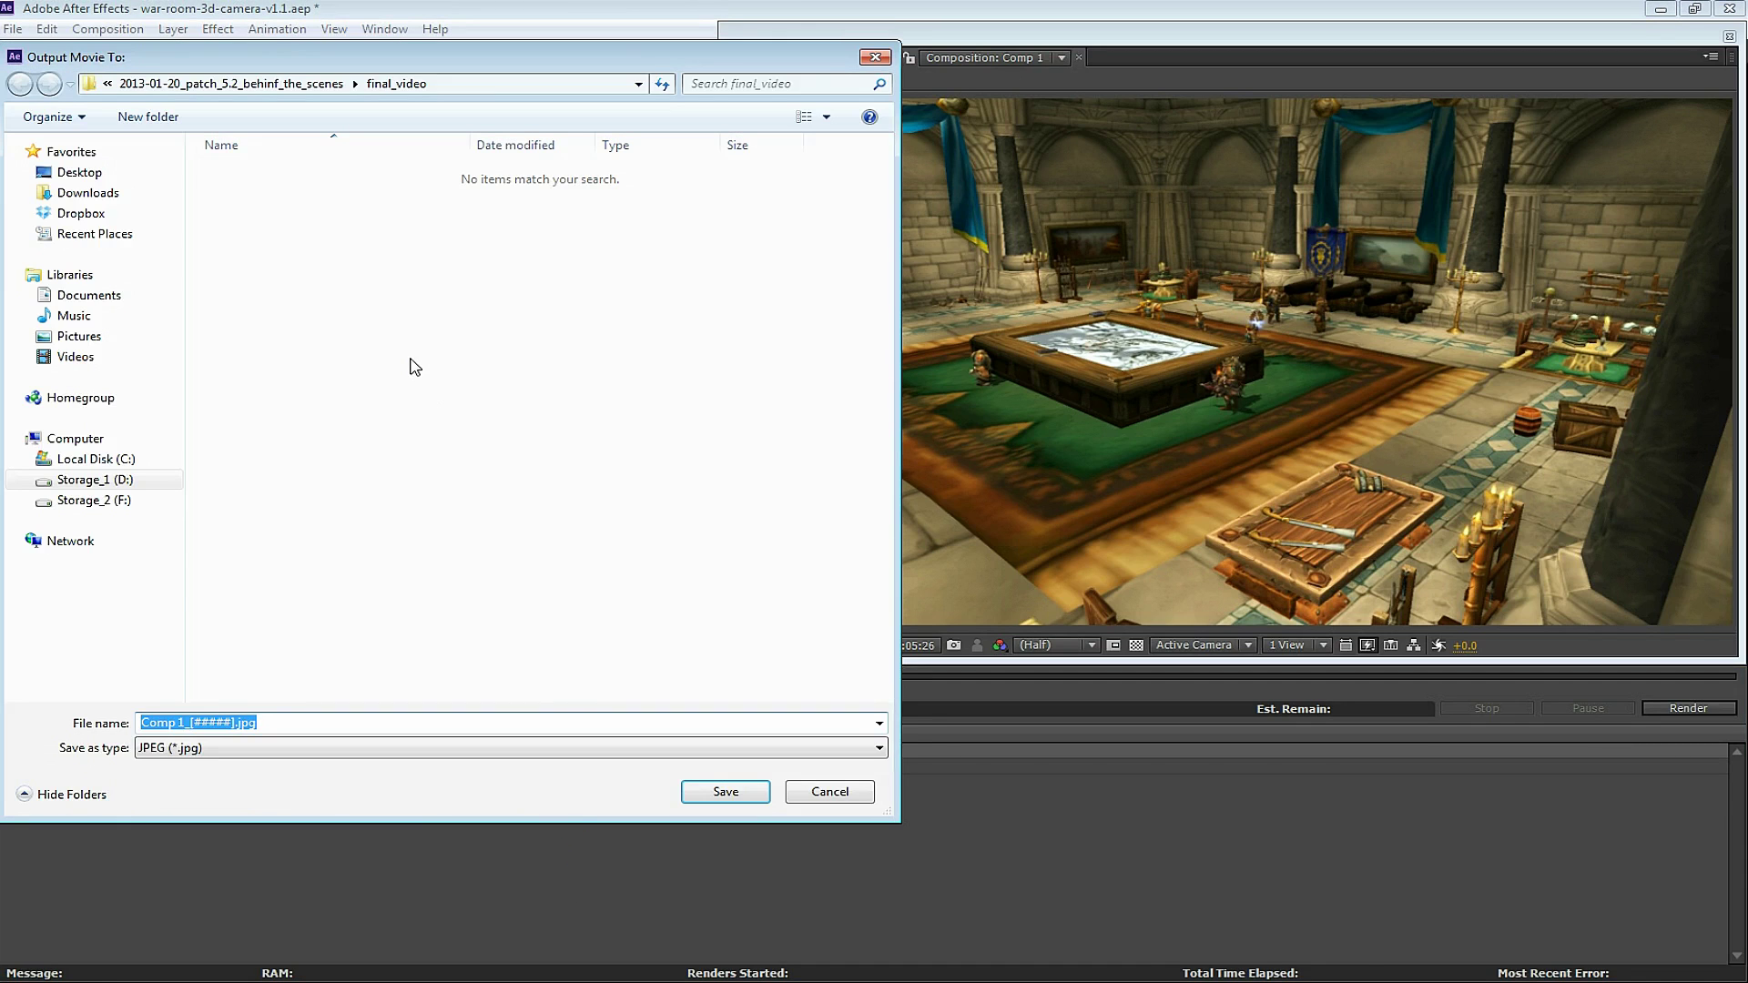
{"action": "left_click", "coordinate": [695, 797]}
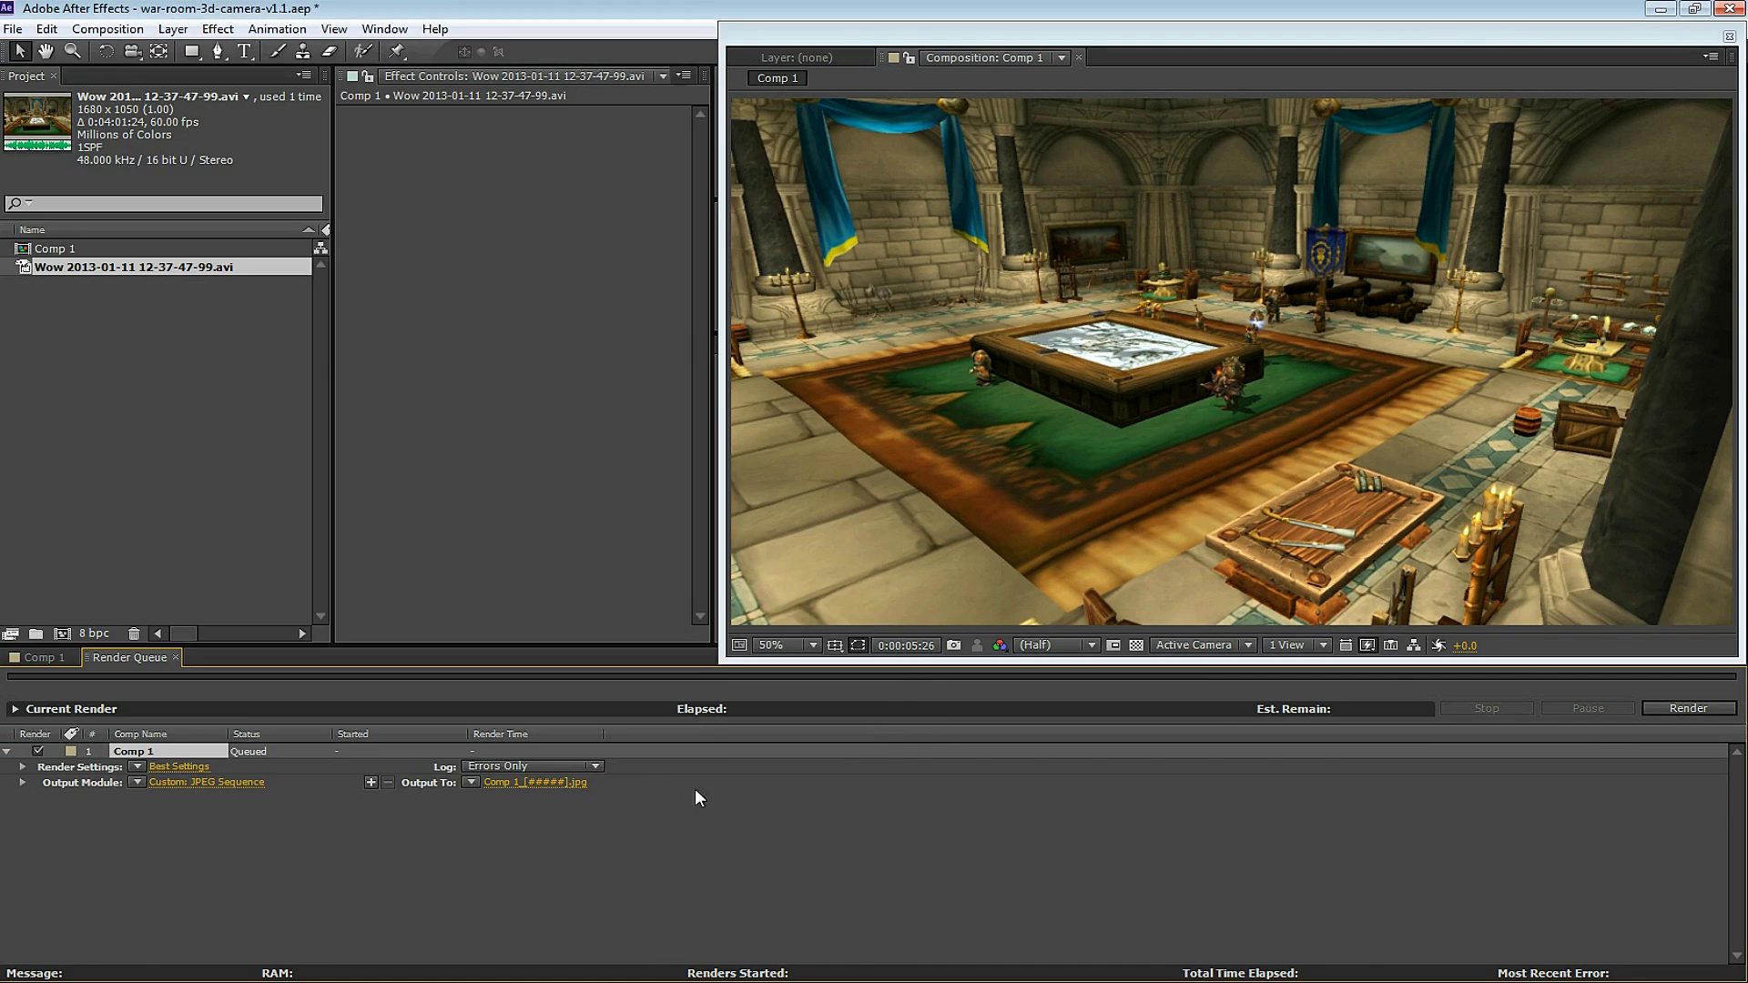
{"action": "left_click", "coordinate": [1646, 706]}
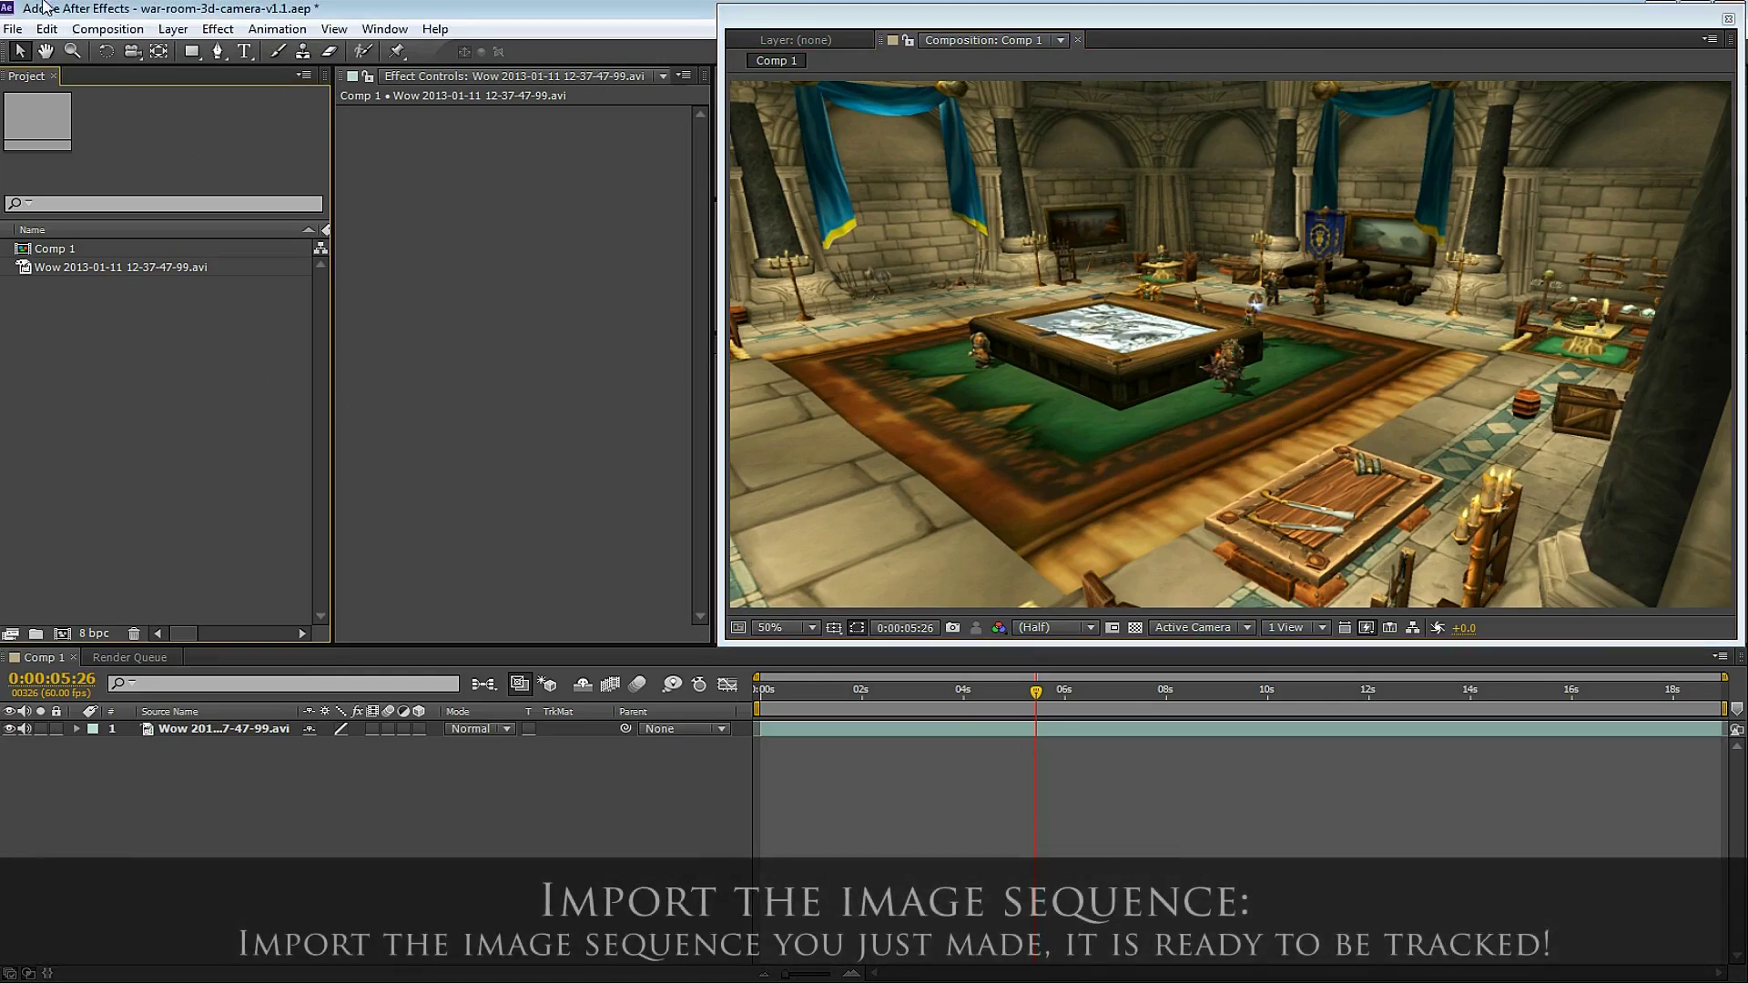
Import the rendered frames from the img-seq folder as a JPEG sequence, starting with Comp 1_00000.jpg.
{"action": "left_click", "coordinate": [12, 29]}
{"action": "mouse_move", "coordinate": [145, 284]}
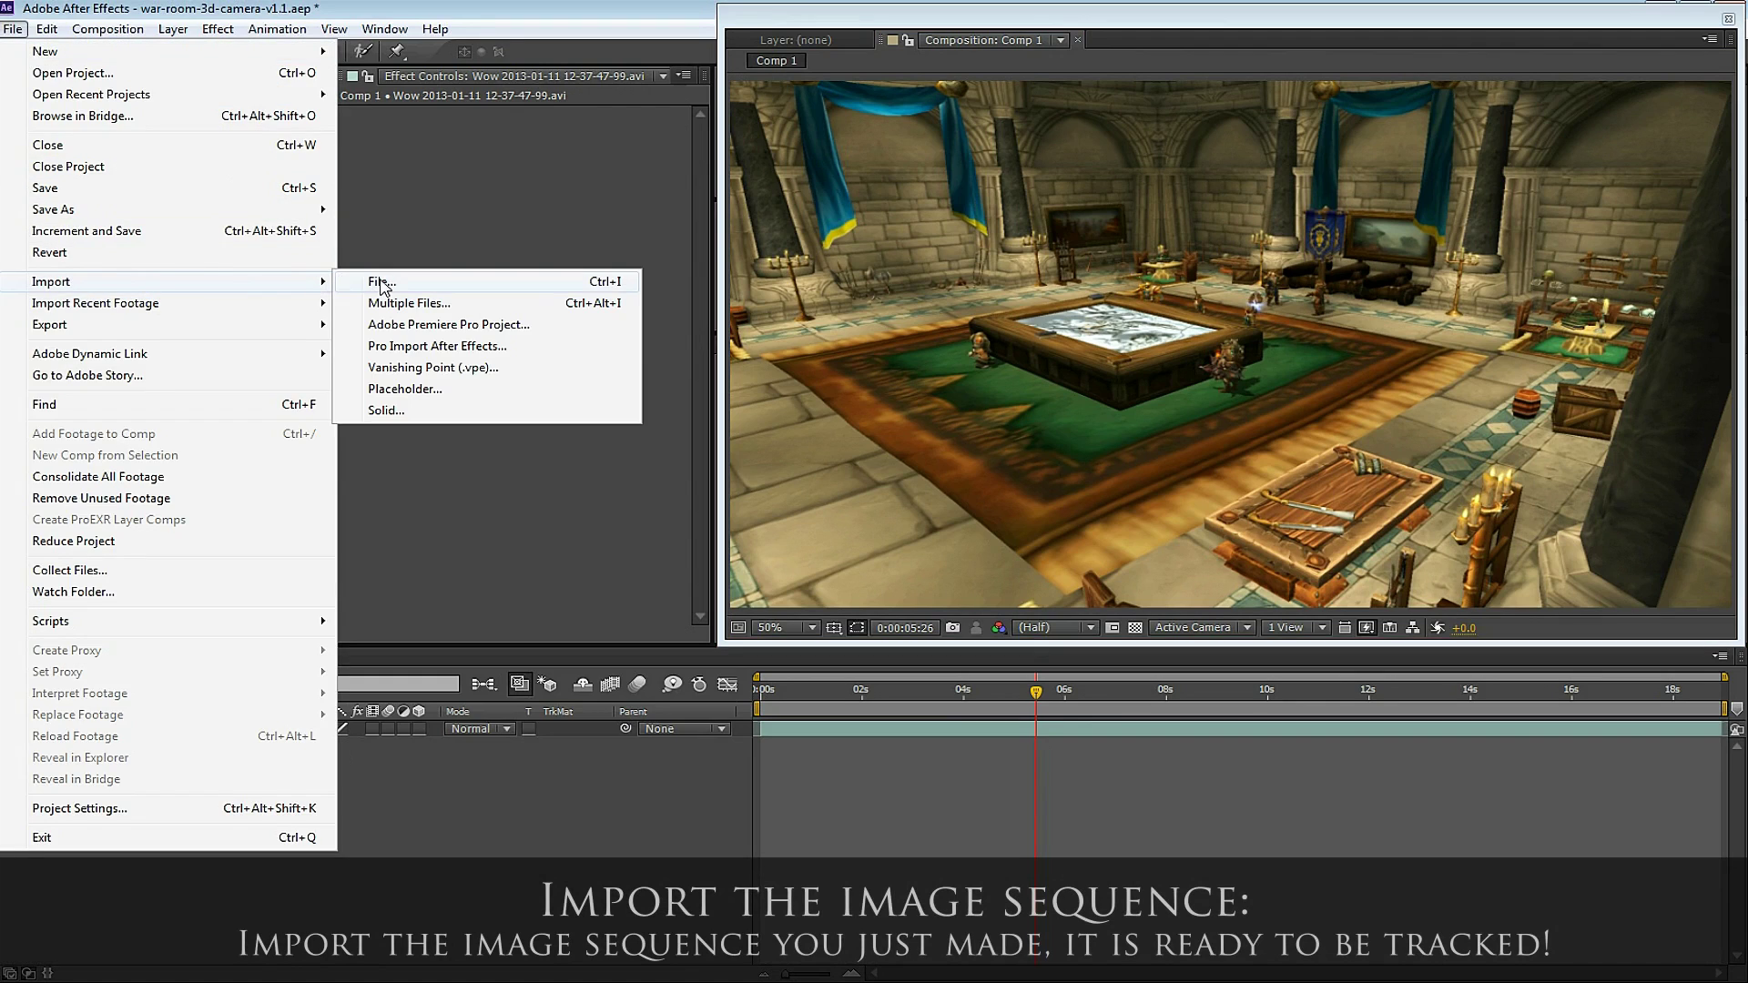
{"action": "left_click", "coordinate": [382, 284]}
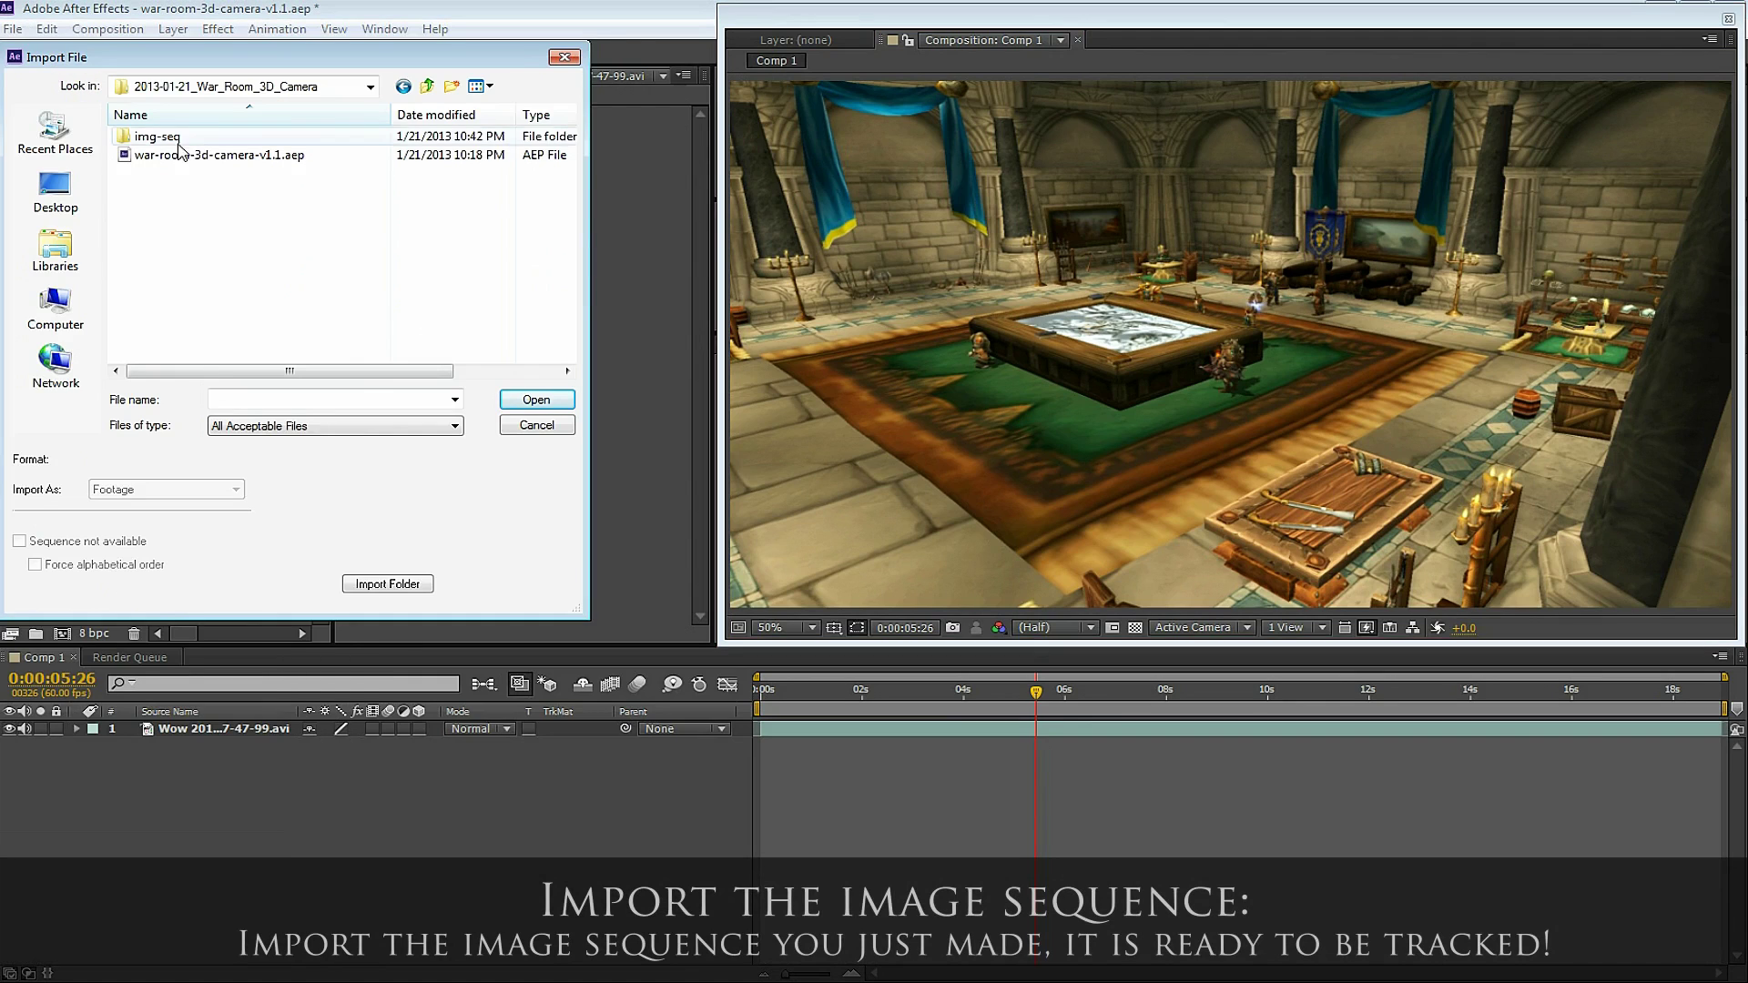
{"action": "double_click", "coordinate": [164, 137]}
{"action": "left_click", "coordinate": [164, 139]}
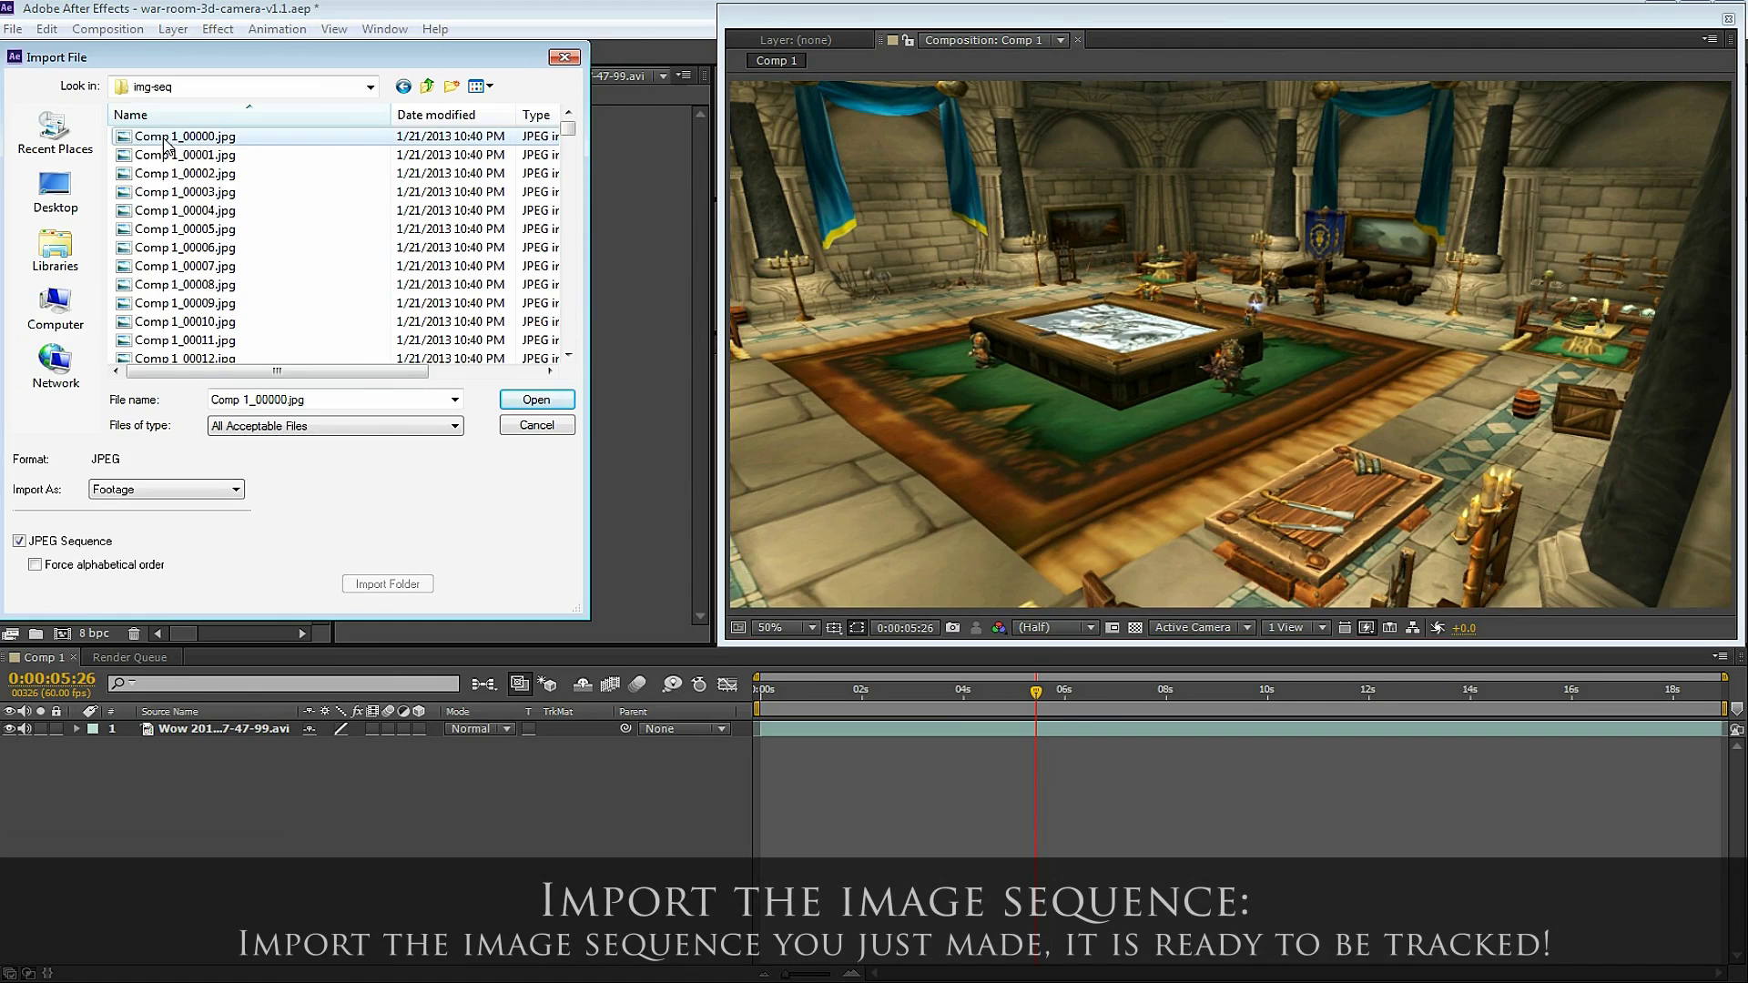
{"action": "left_click", "coordinate": [537, 400]}
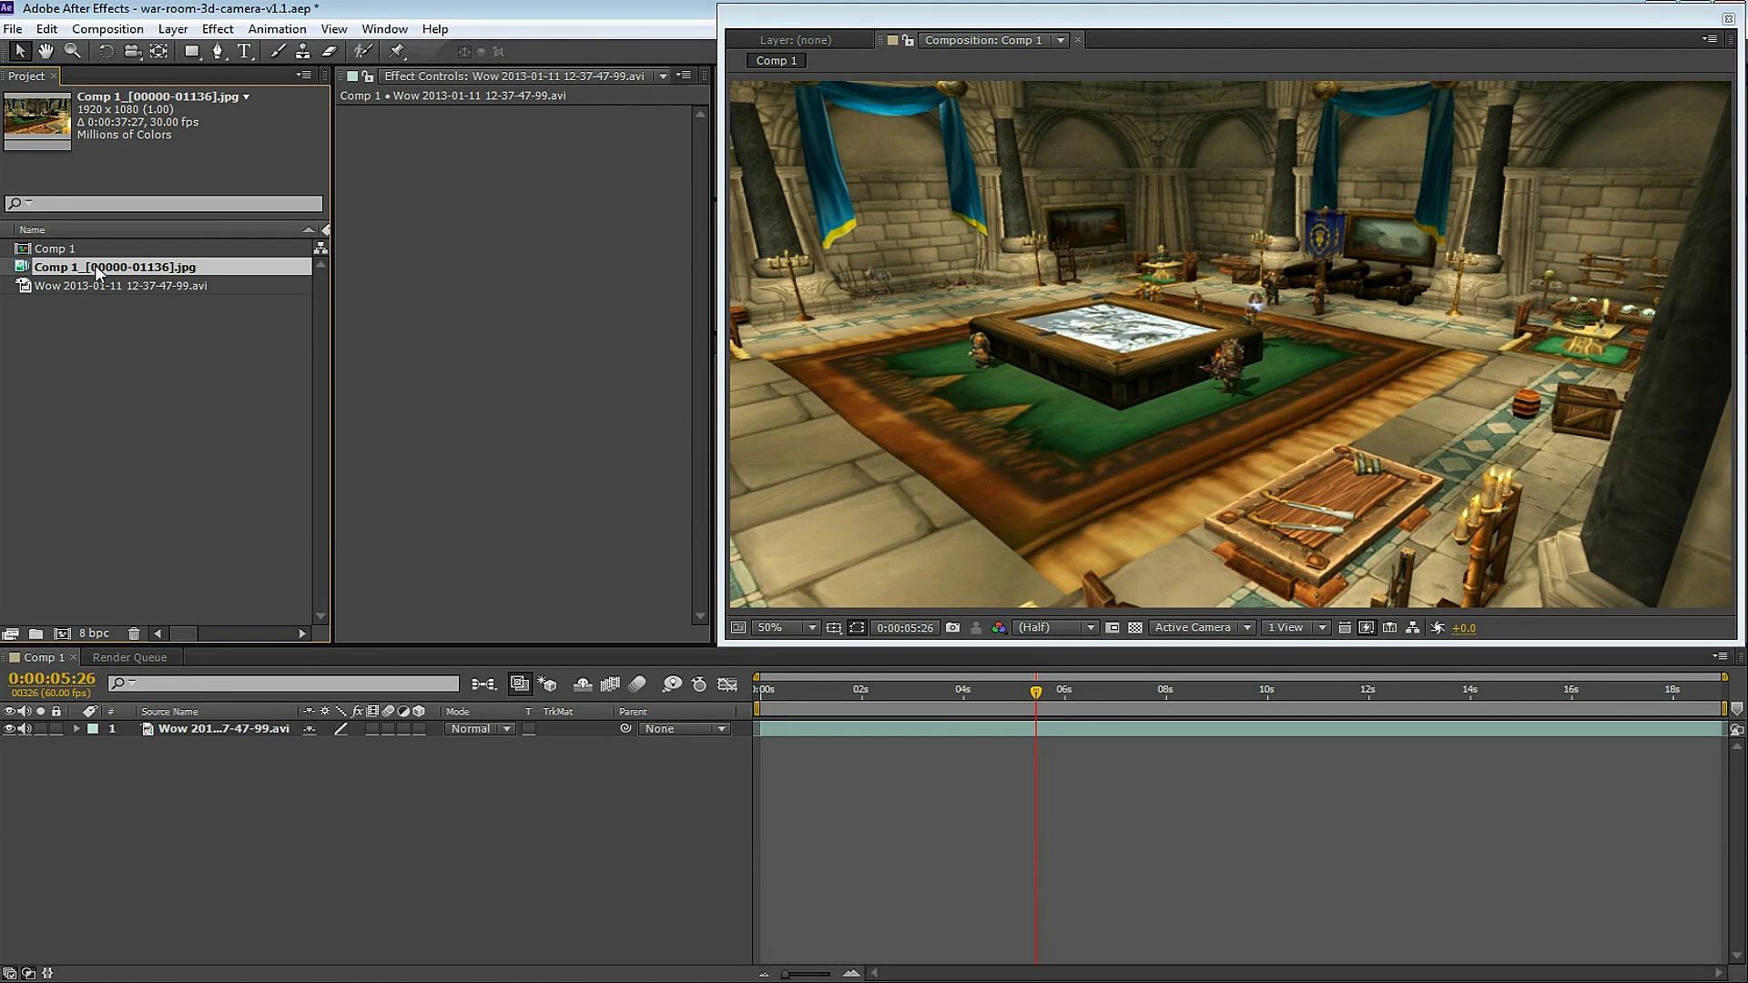
Interpret the imported JPEG sequence at an assumed frame rate of 60 frames per second.
{"action": "right_click", "coordinate": [98, 271]}
{"action": "mouse_move", "coordinate": [157, 392]}
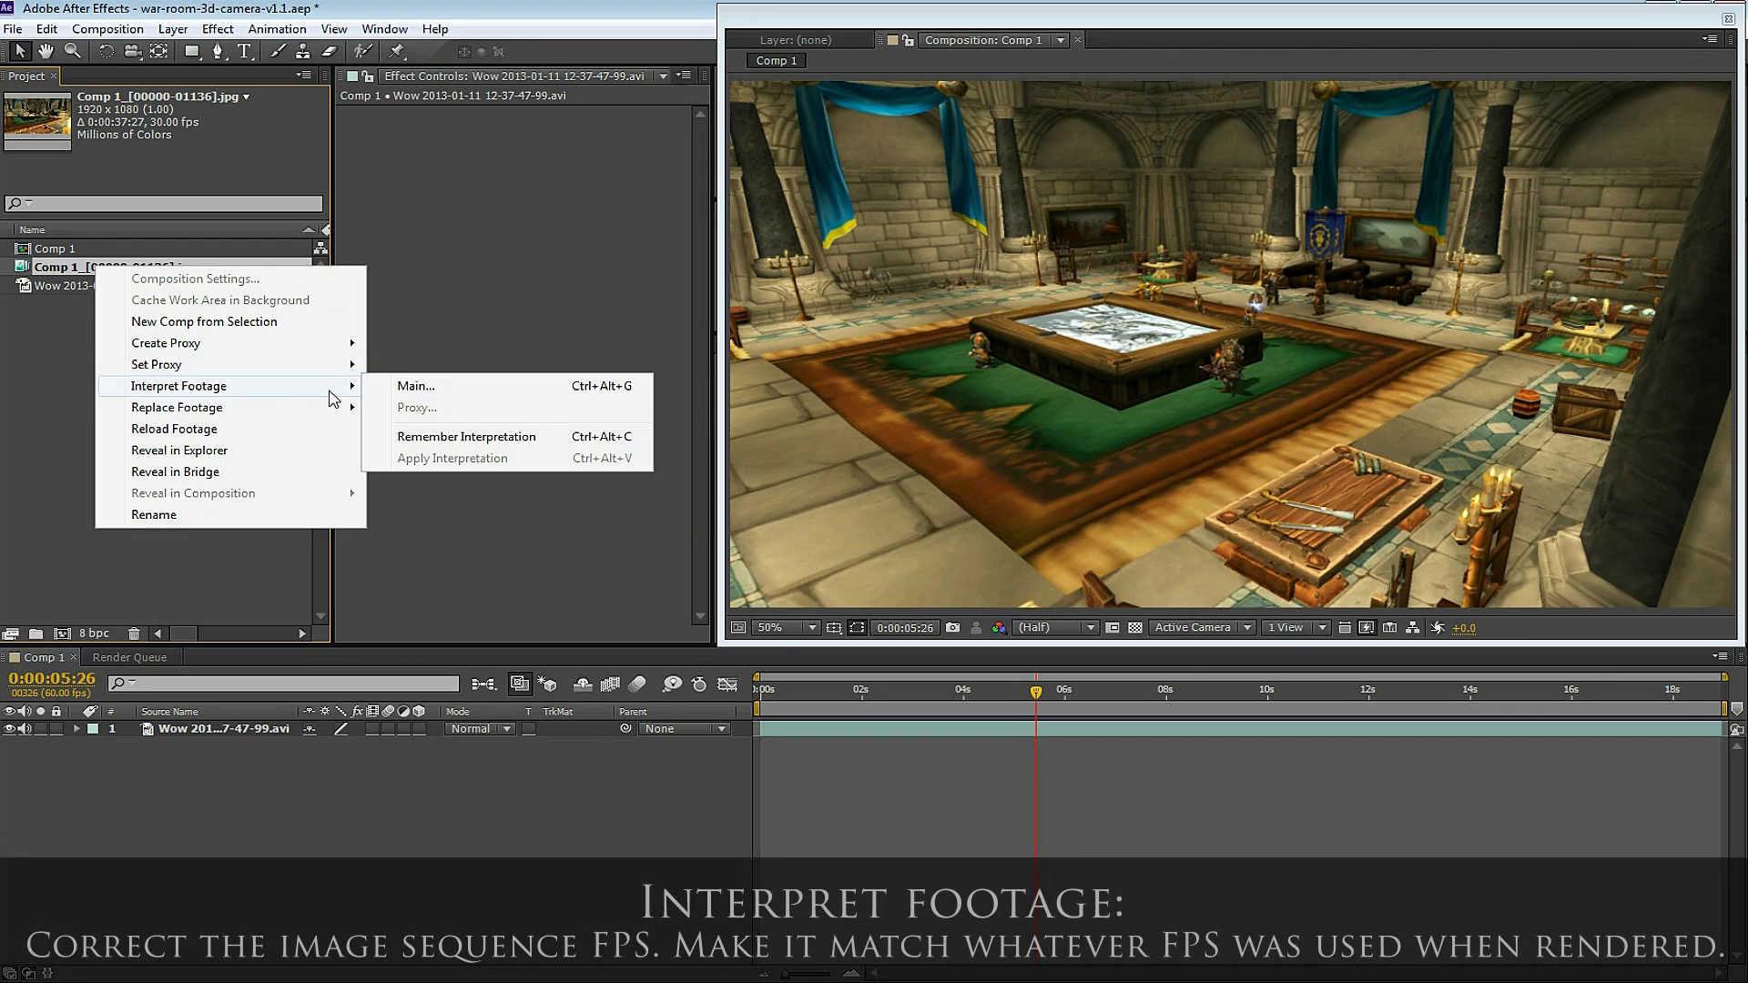
{"action": "left_click", "coordinate": [408, 386]}
{"action": "type", "text": "60"}
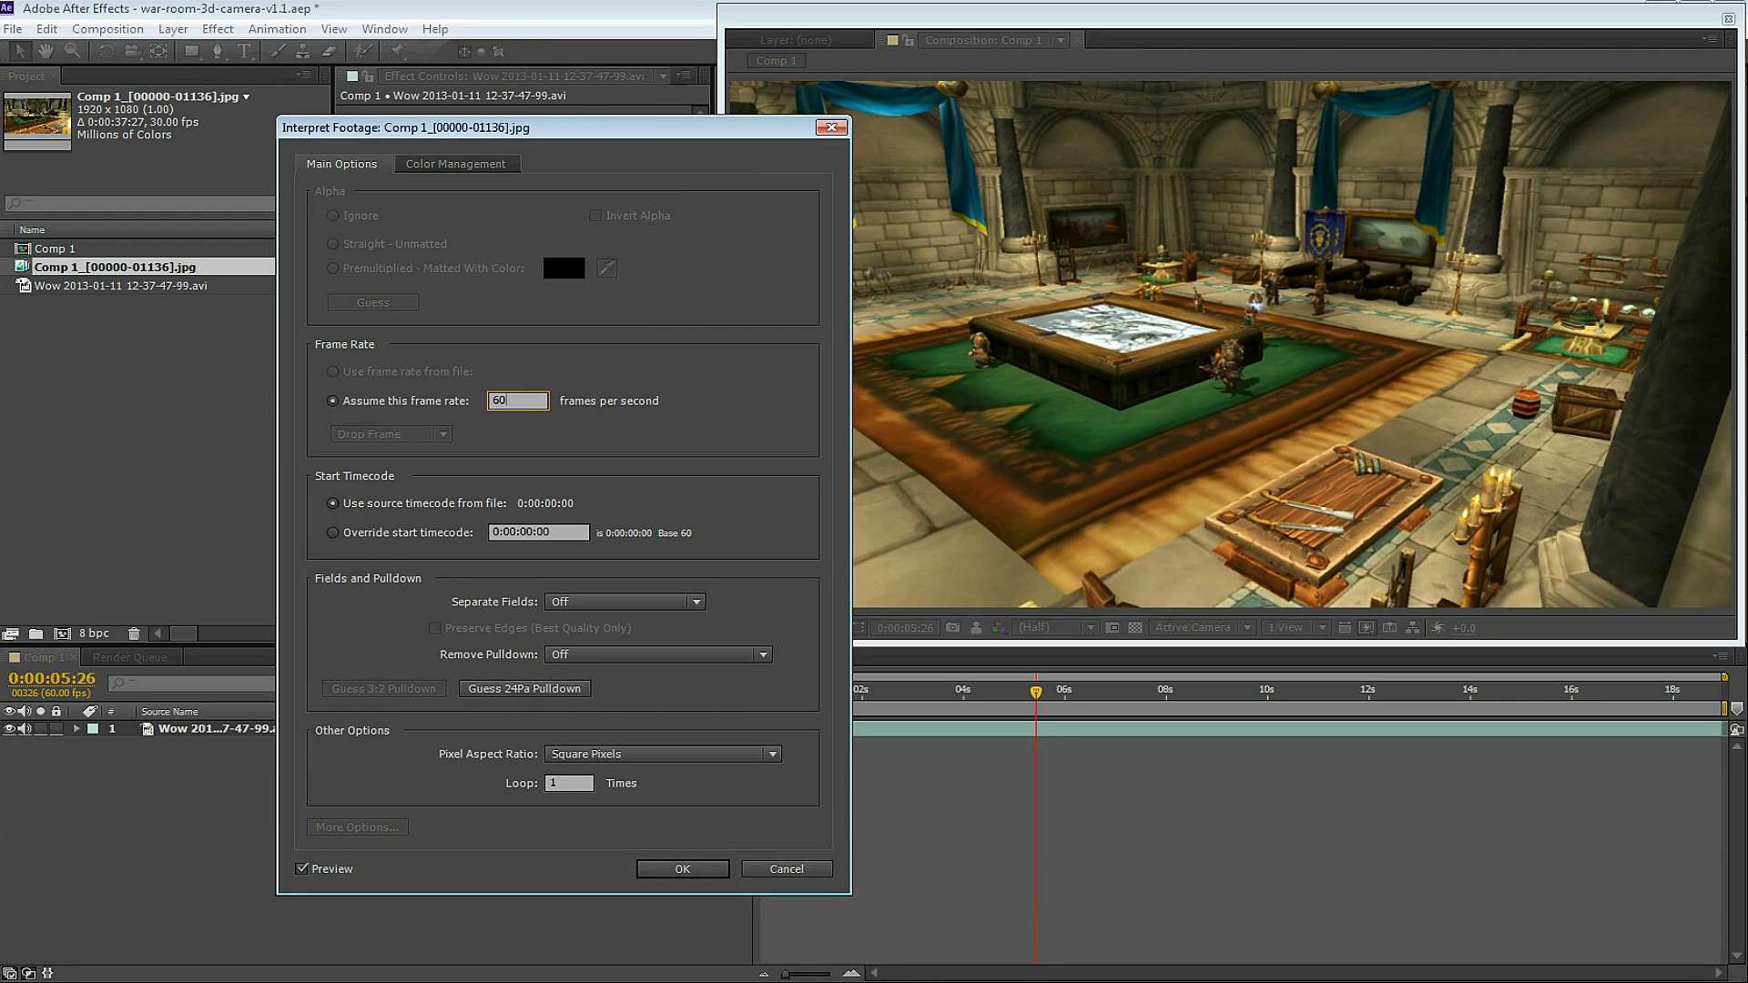
{"action": "key", "text": "Return"}
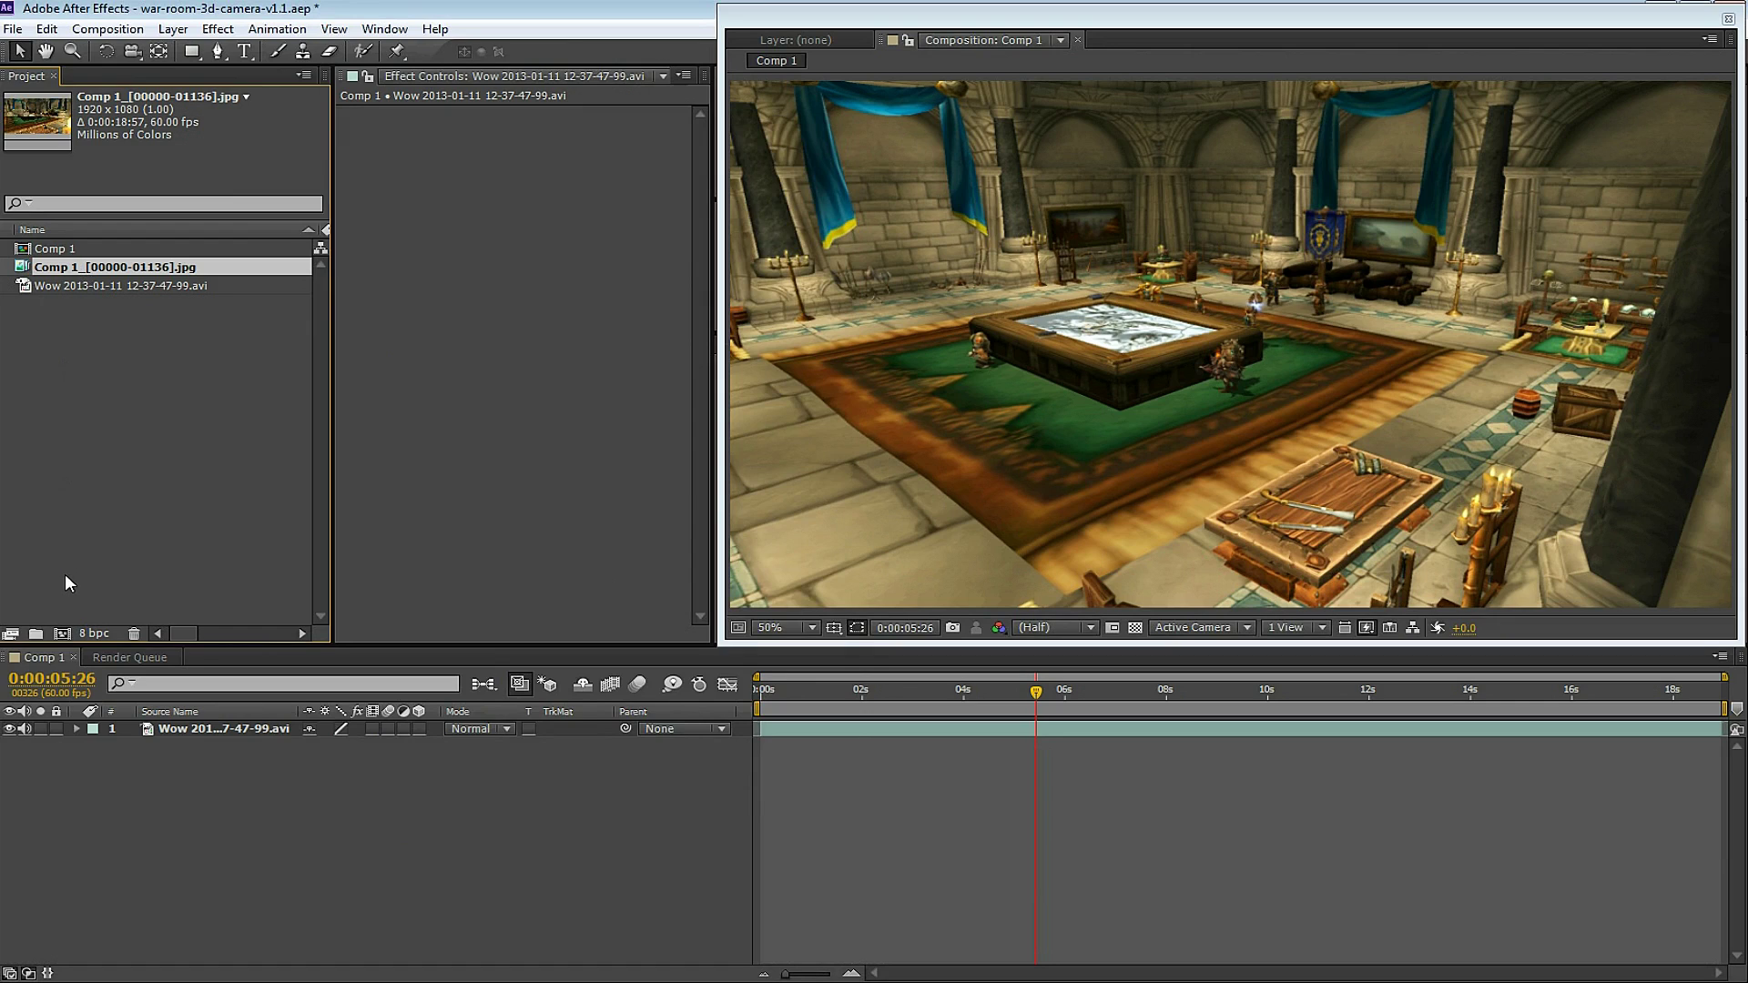
Create a new composition from the JPEG sequence and apply Track Camera to its layer.
{"action": "left_click", "coordinate": [63, 631]}
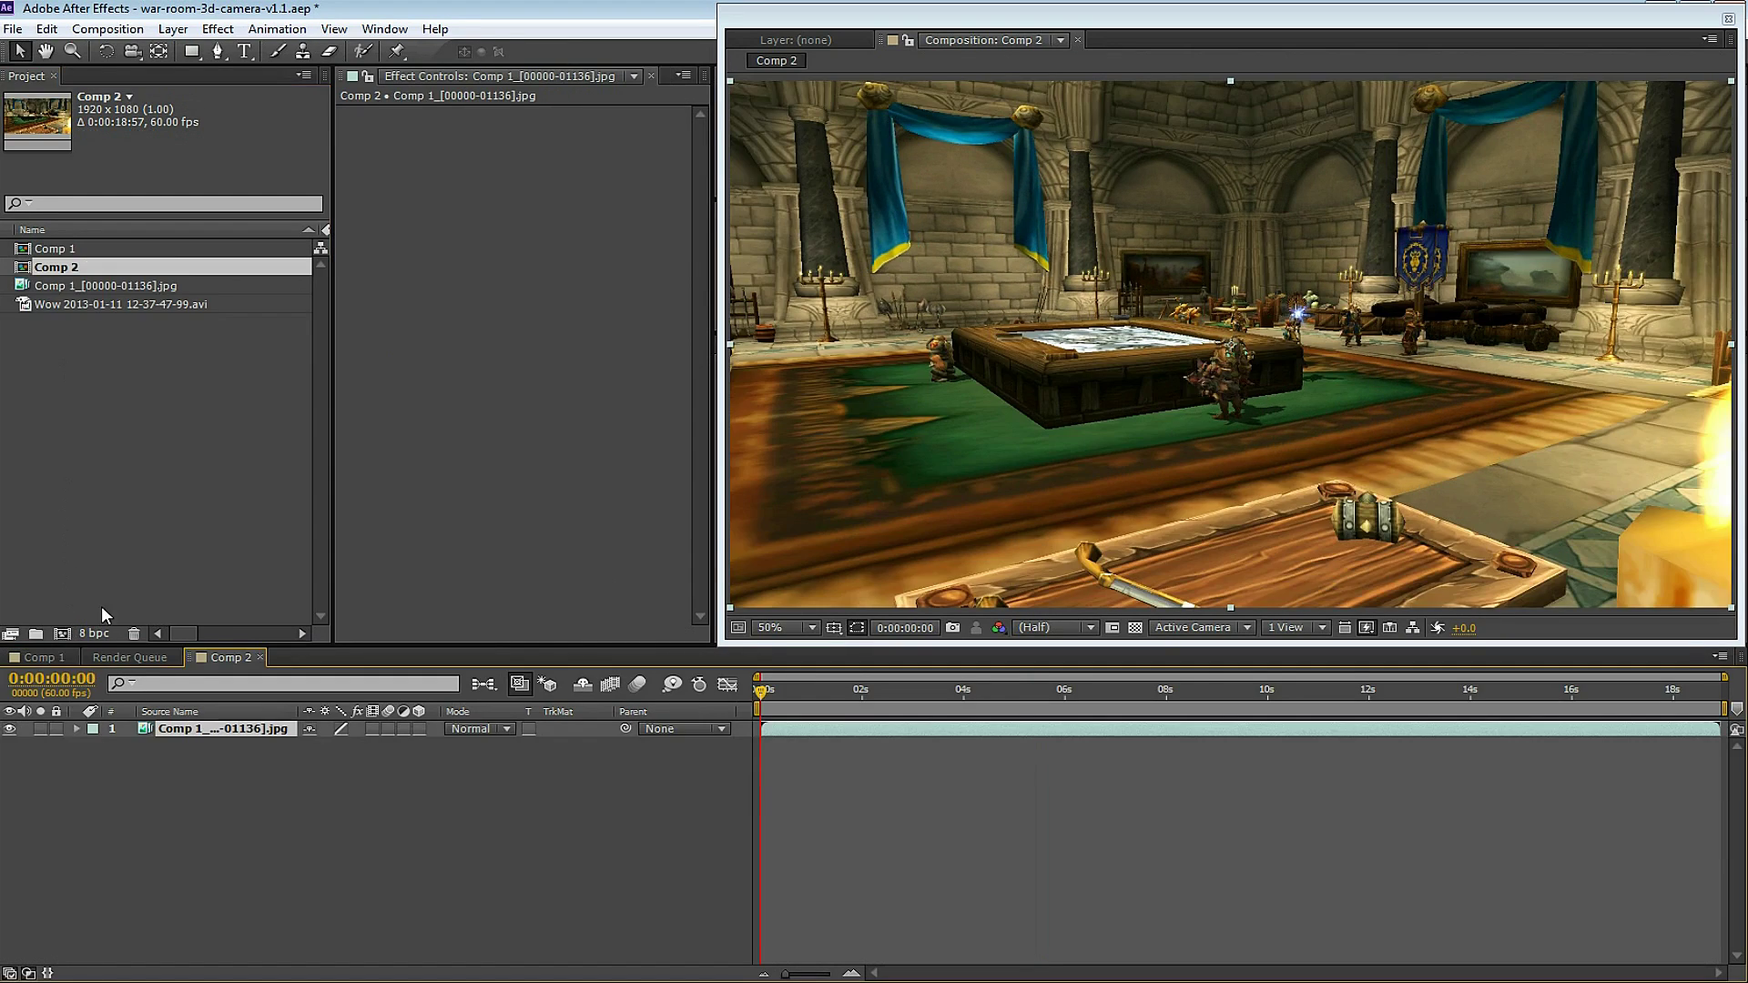
{"action": "left_click_drag", "start_coordinate": [785, 684], "coordinate": [999, 692]}
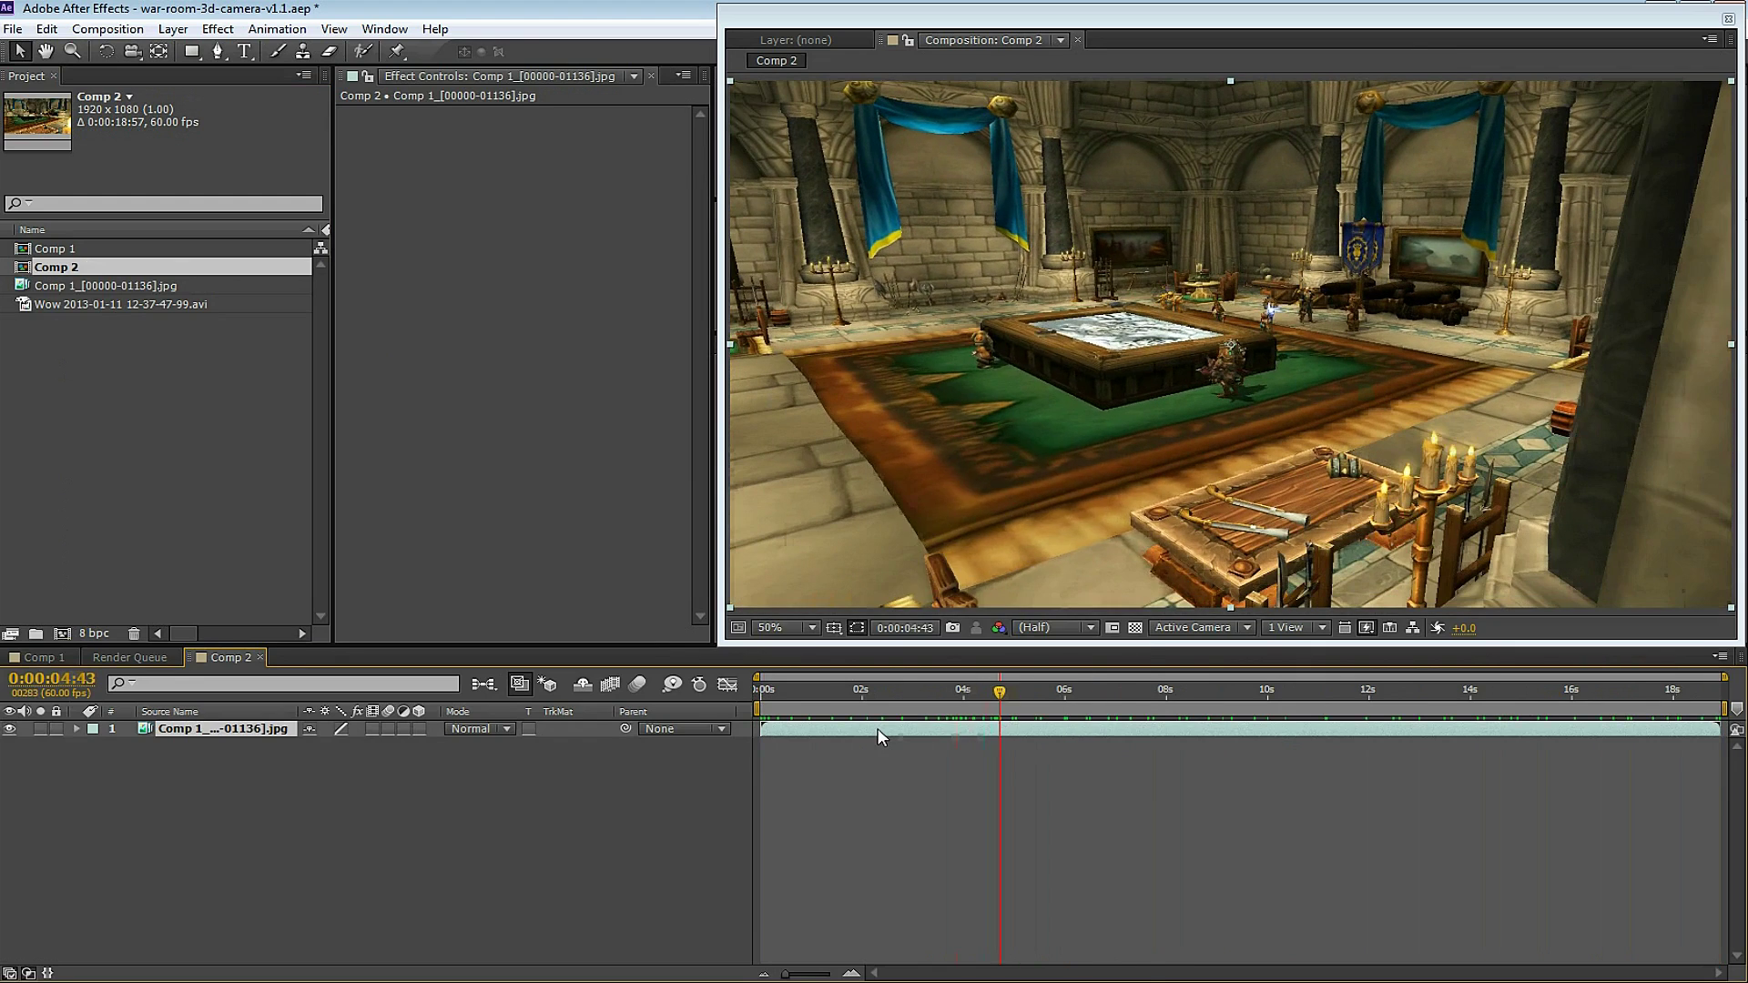
{"action": "right_click", "coordinate": [879, 735]}
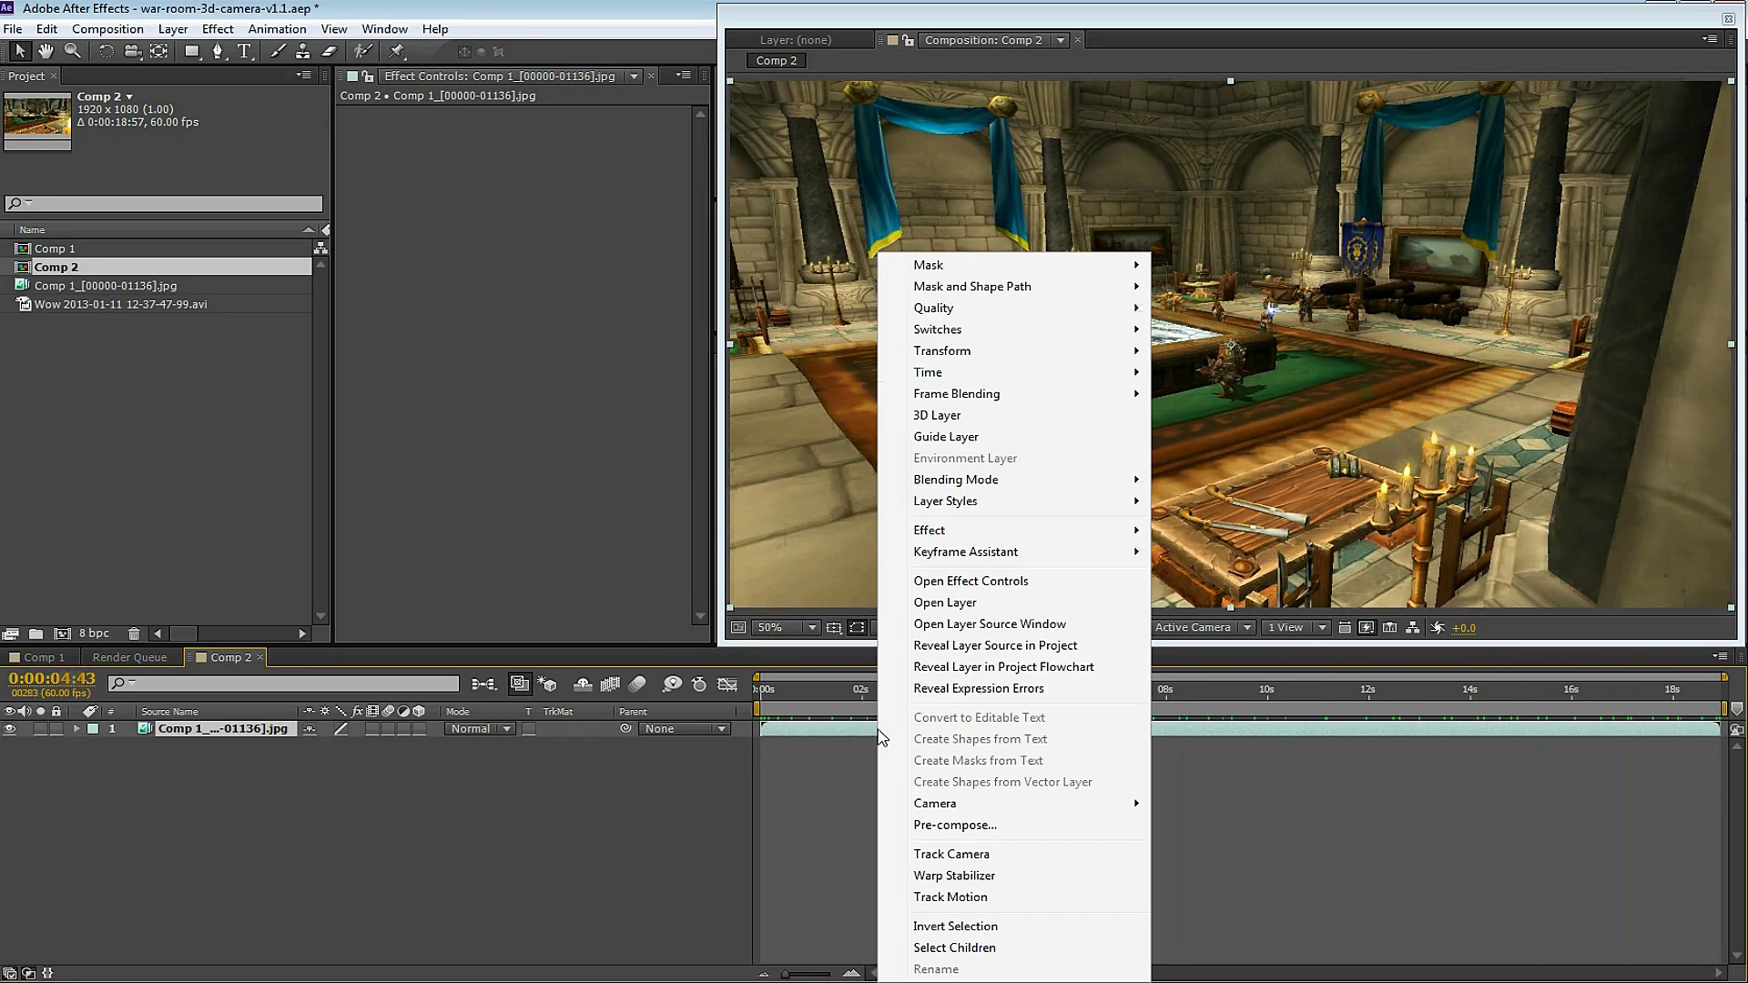
{"action": "left_click", "coordinate": [966, 855]}
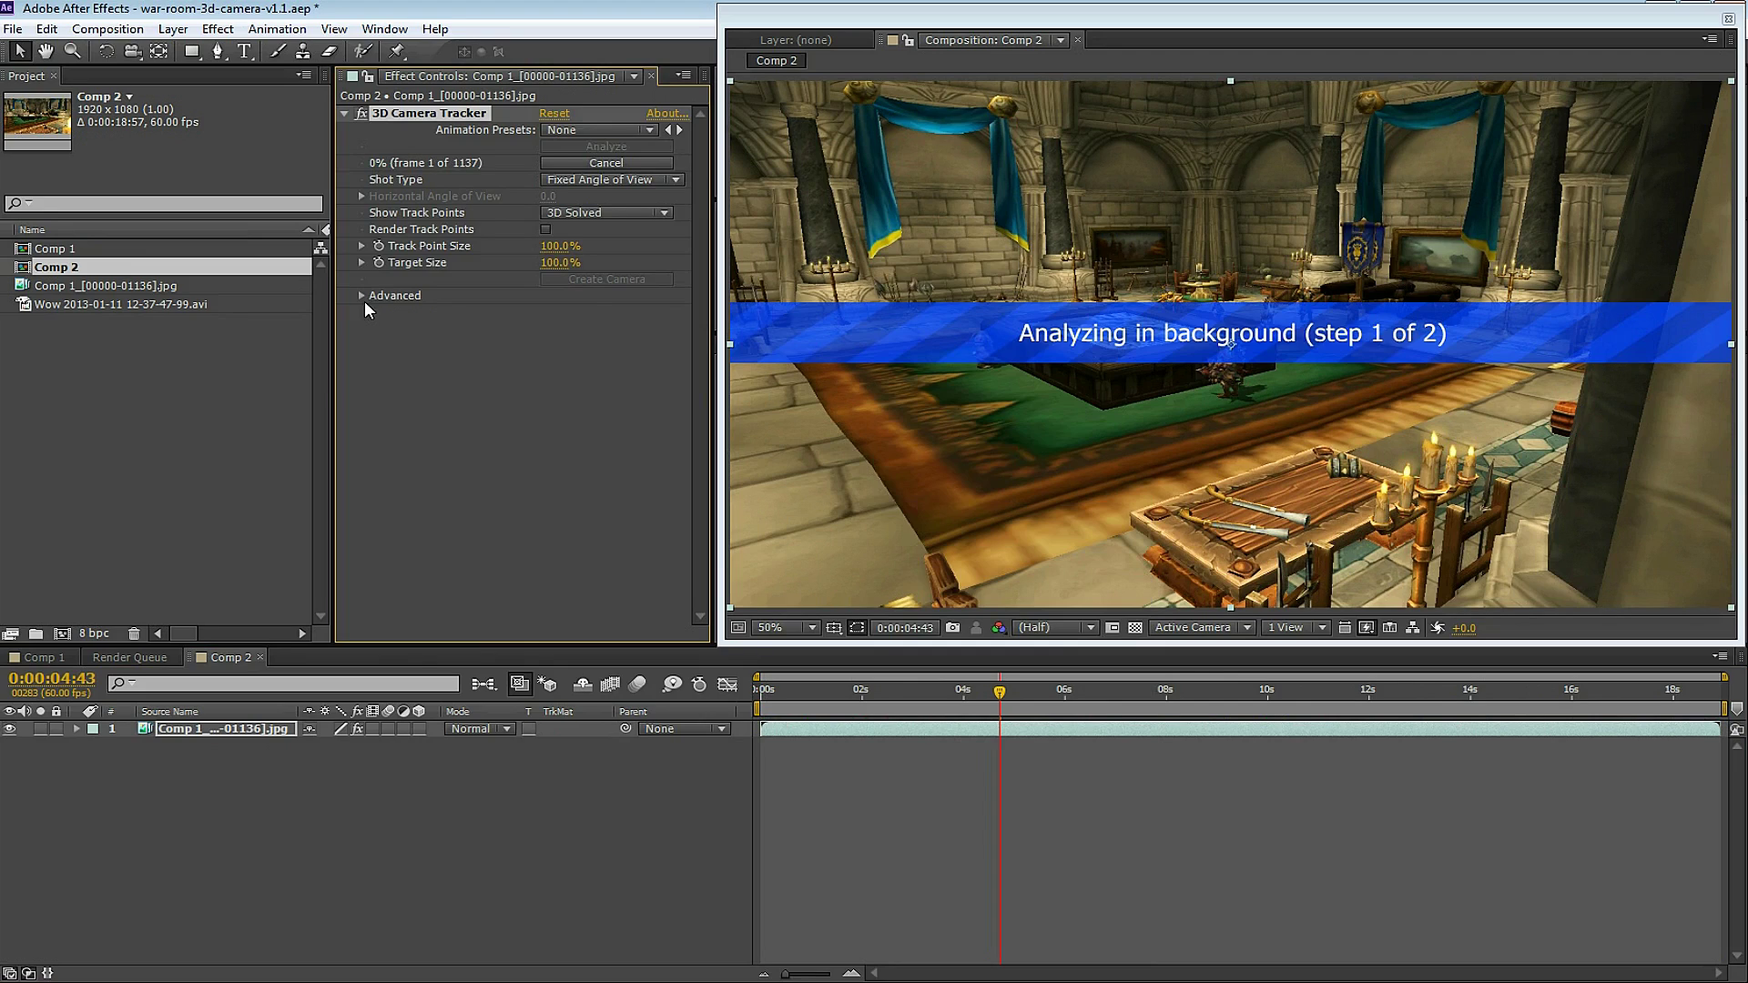
Set the 3D Camera Tracker's advanced Solve Method to Typical, with Detailed Analysis off.
{"action": "left_click", "coordinate": [361, 296]}
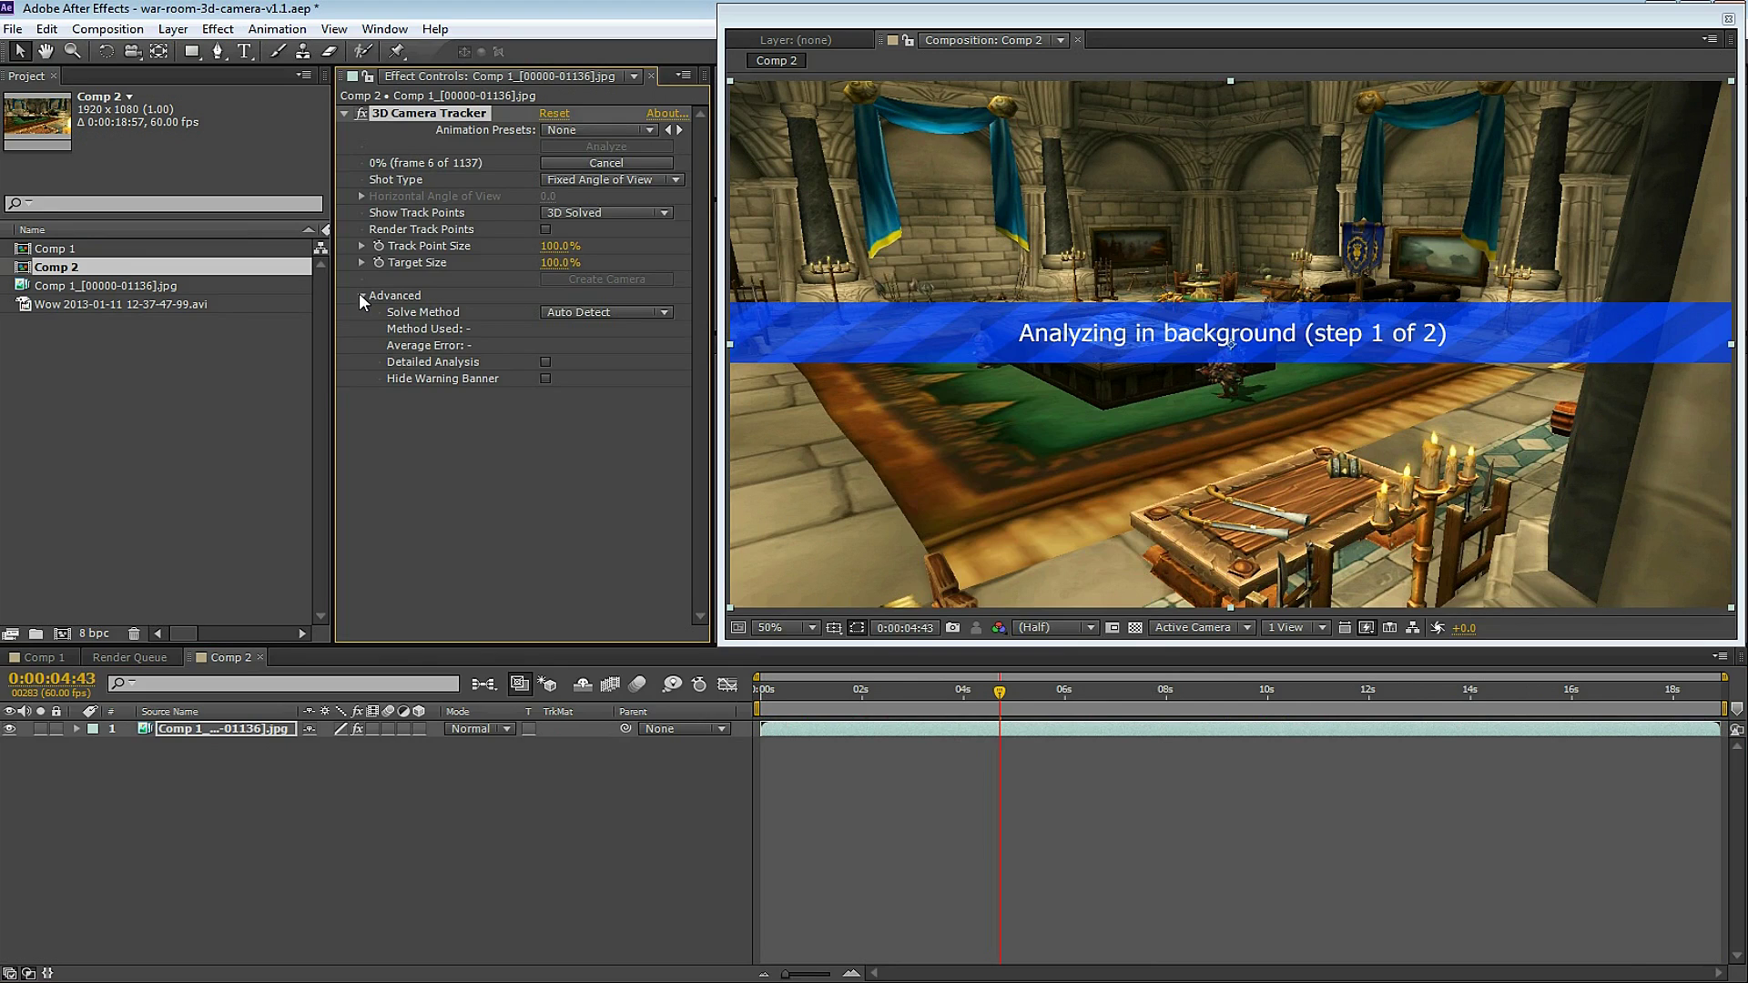
{"action": "left_click", "coordinate": [624, 313]}
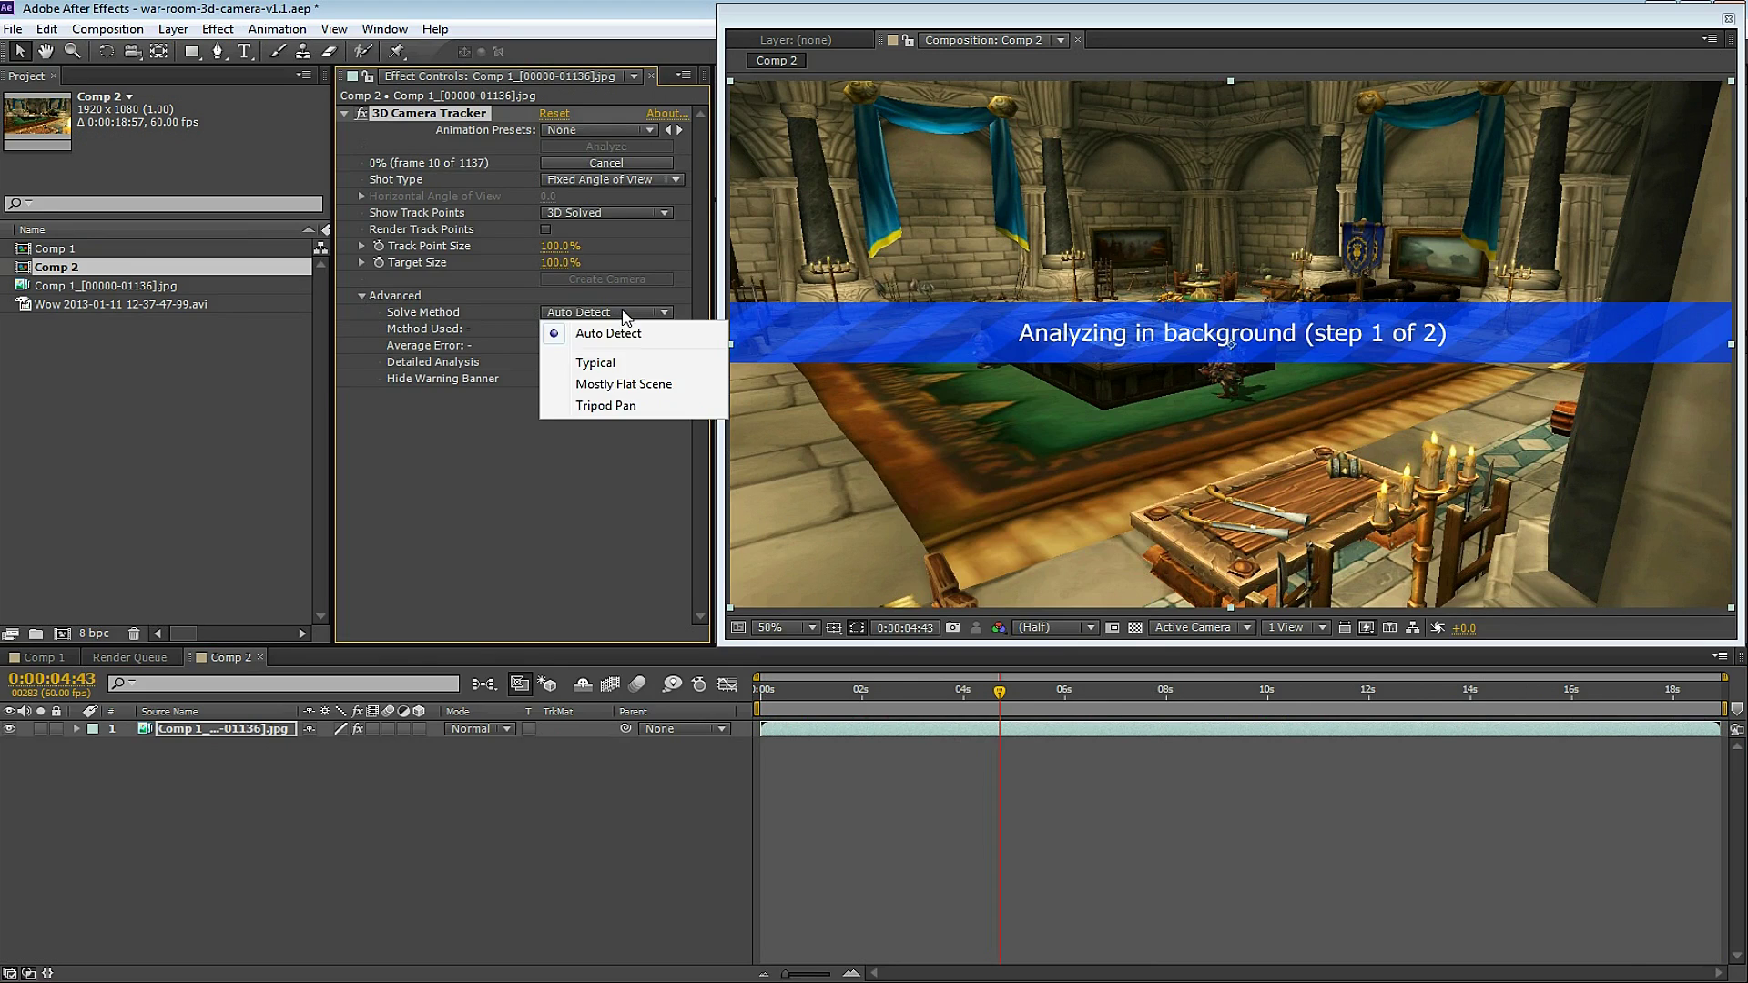
{"action": "left_click", "coordinate": [652, 363]}
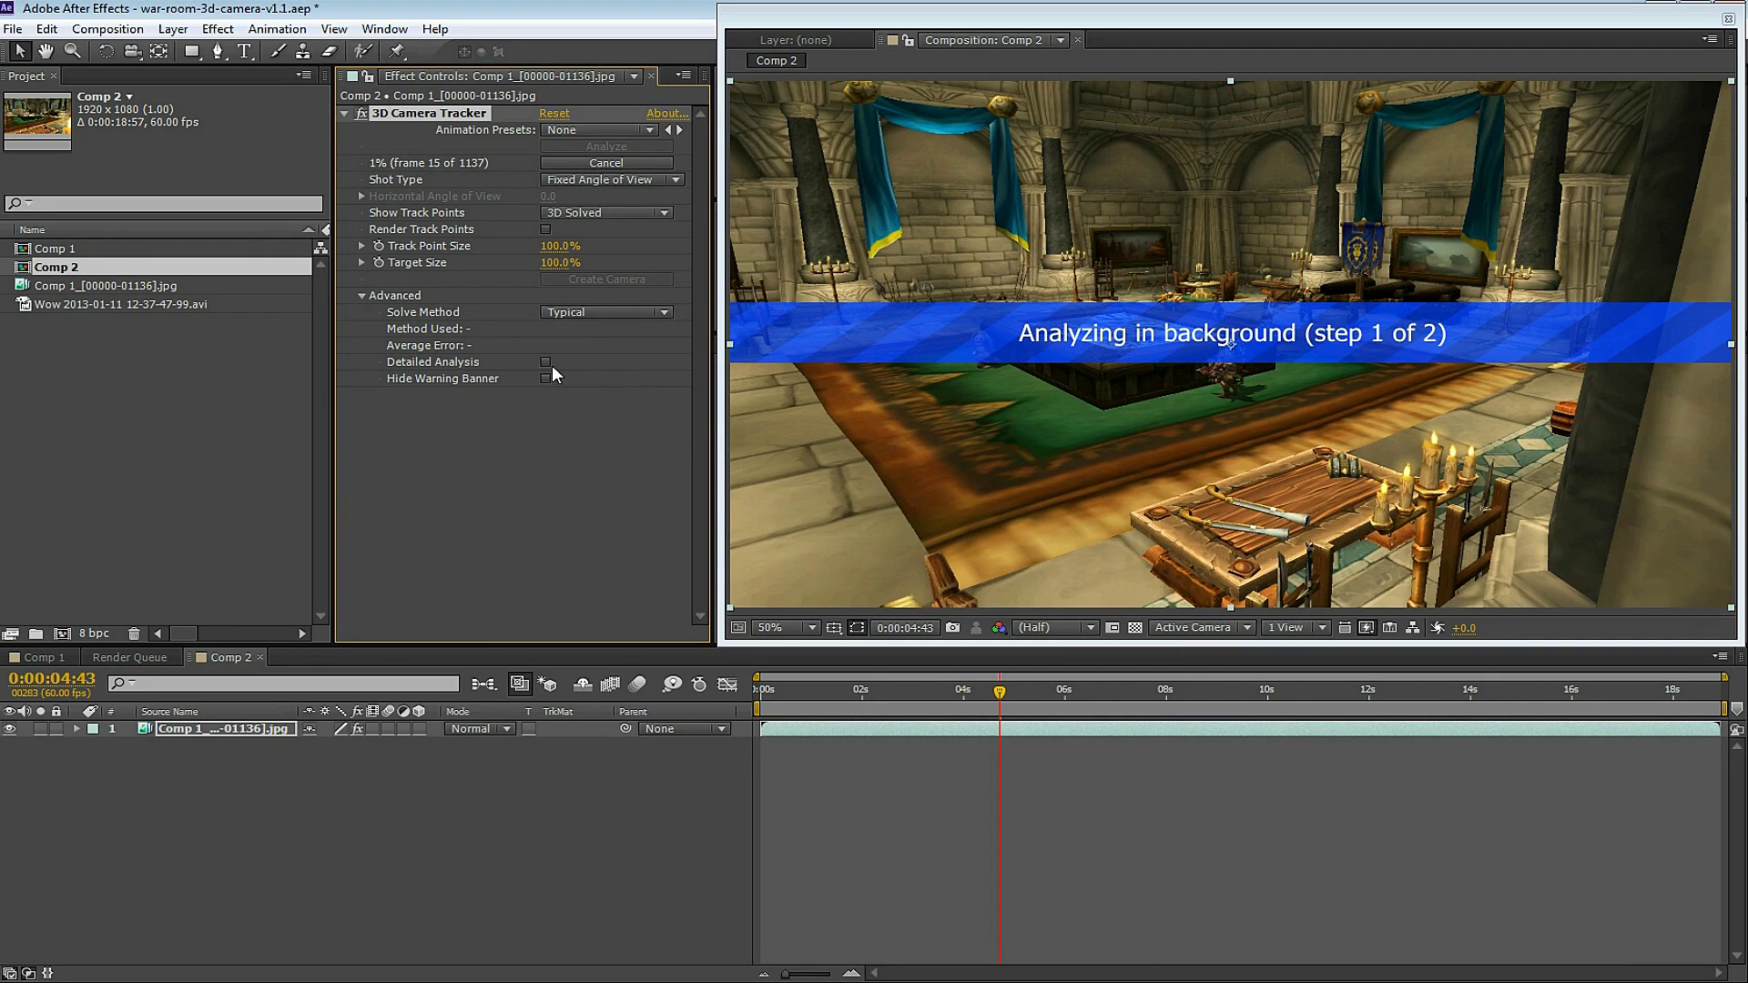
{"action": "left_click", "coordinate": [545, 361]}
{"action": "left_click", "coordinate": [545, 361]}
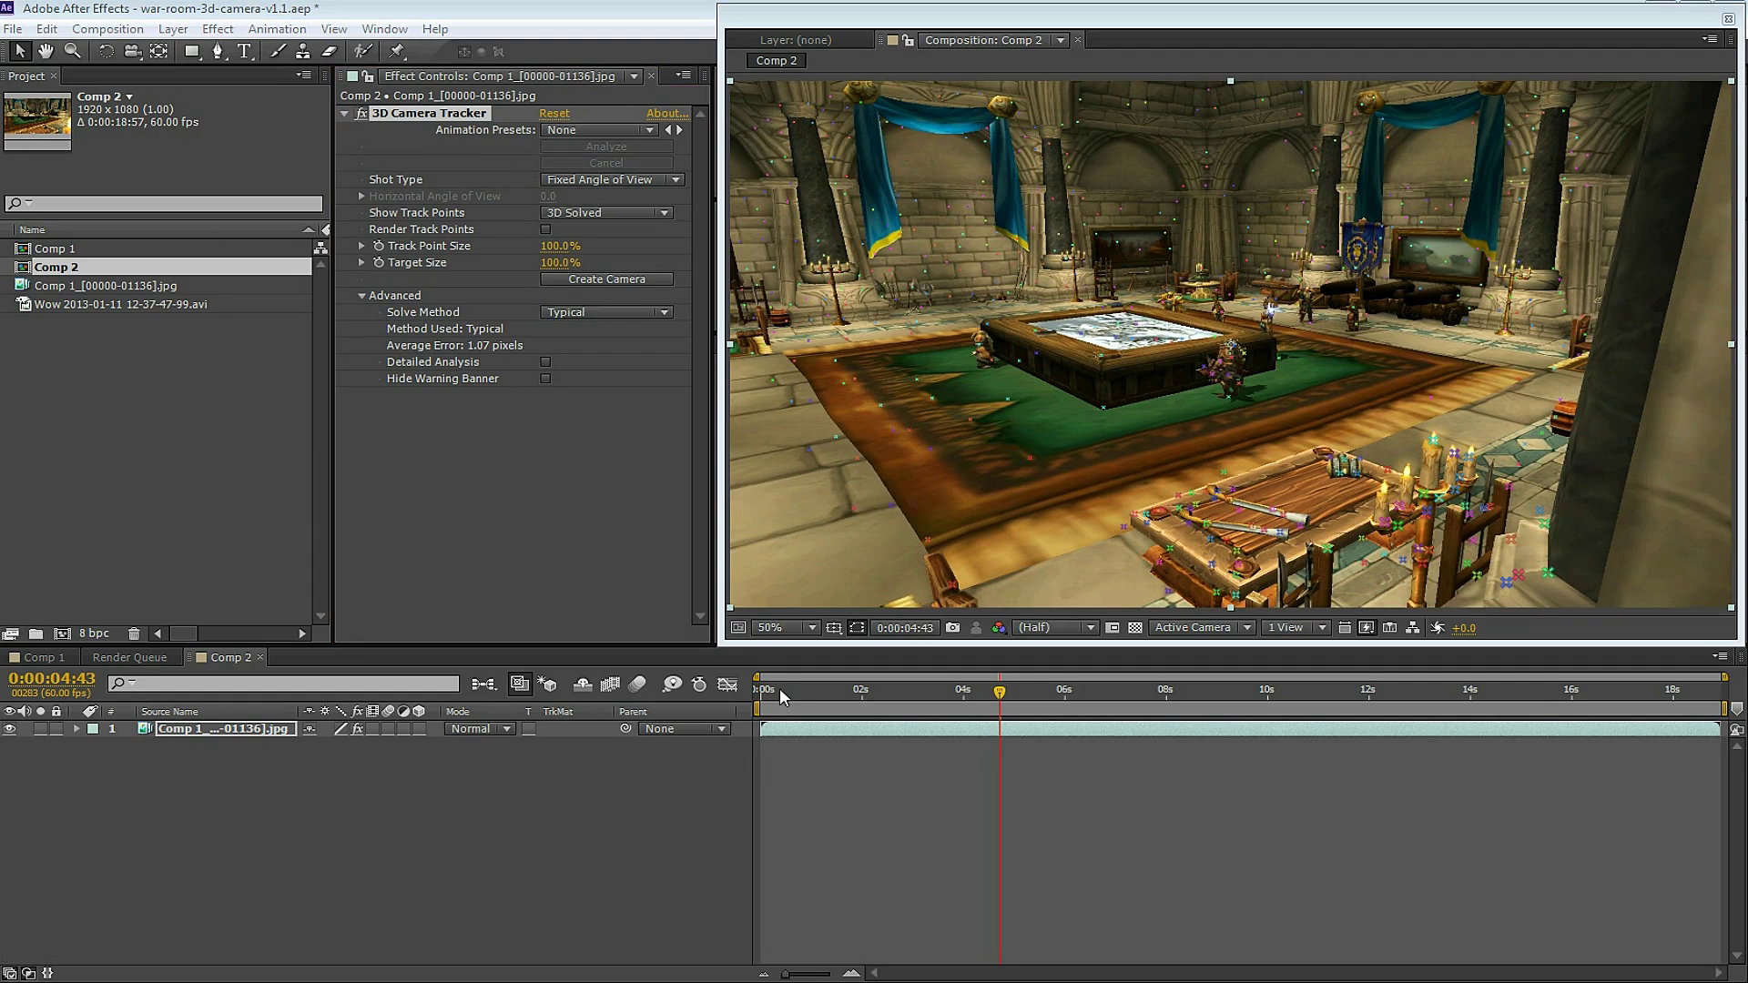
Check the track points through the clip, and create a null and camera from the points on the map table at 0:00:10:35.
{"action": "left_click_drag", "start_coordinate": [779, 692], "coordinate": [1260, 718]}
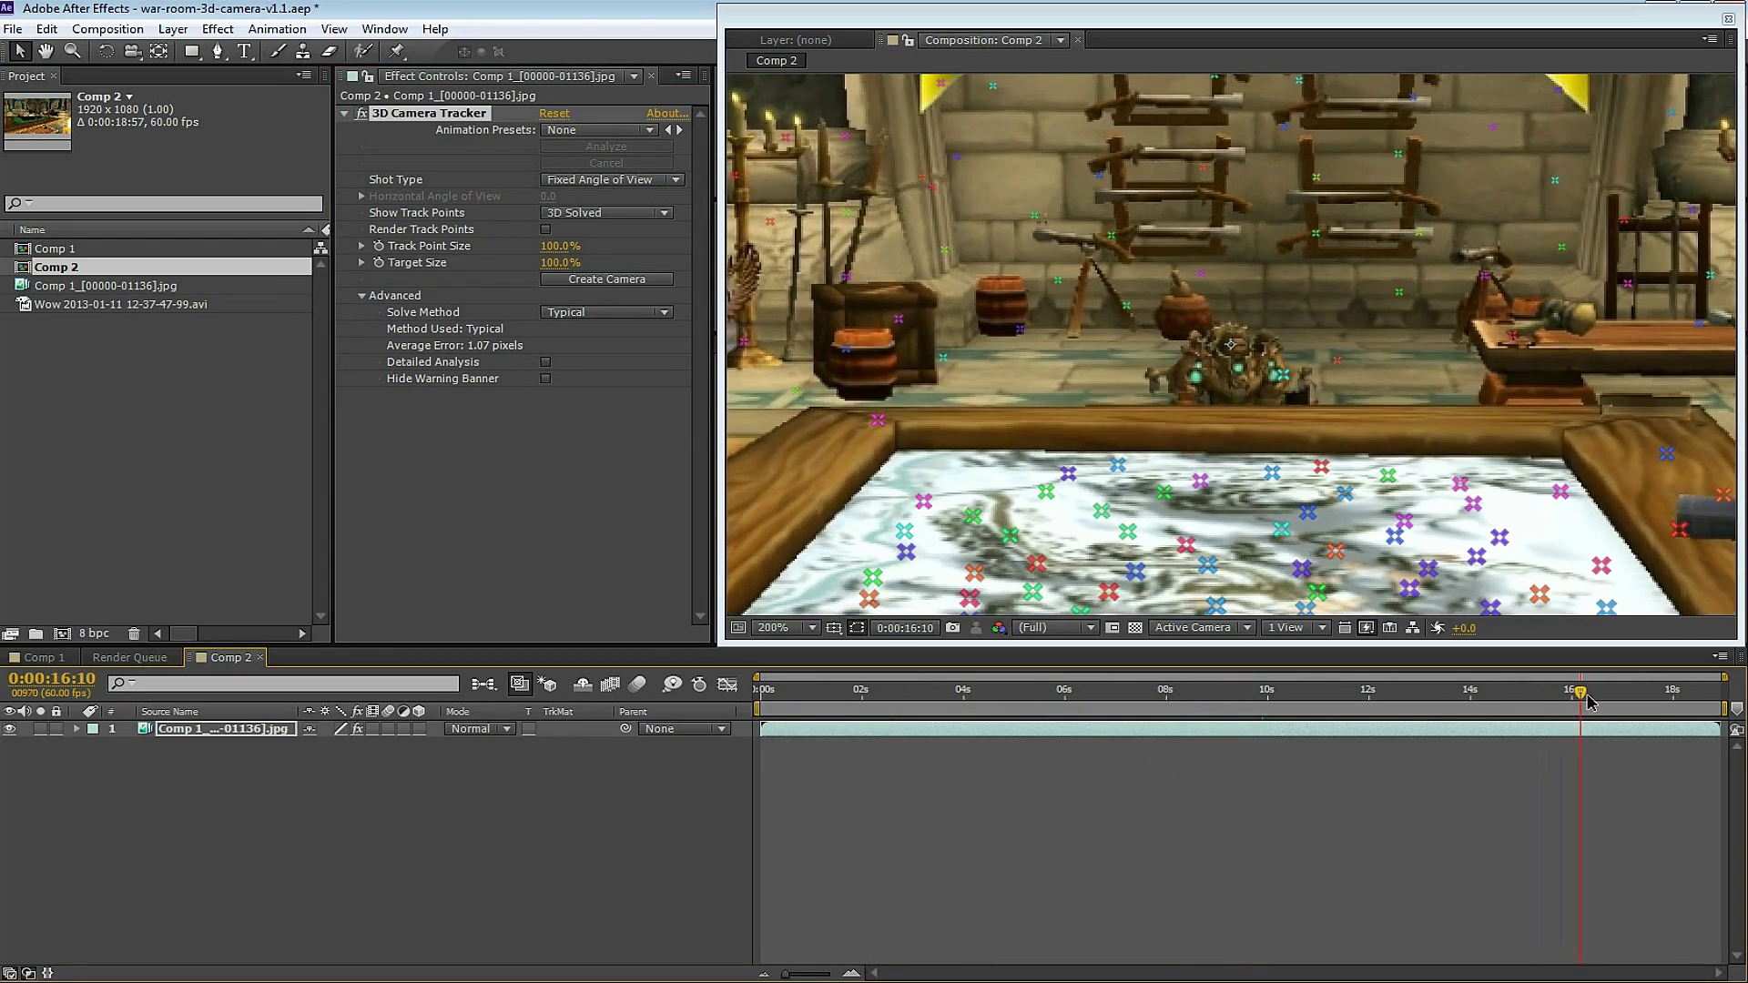
{"action": "scroll", "coordinate": [1314, 461], "scroll_direction": "down", "scroll_amount": 2}
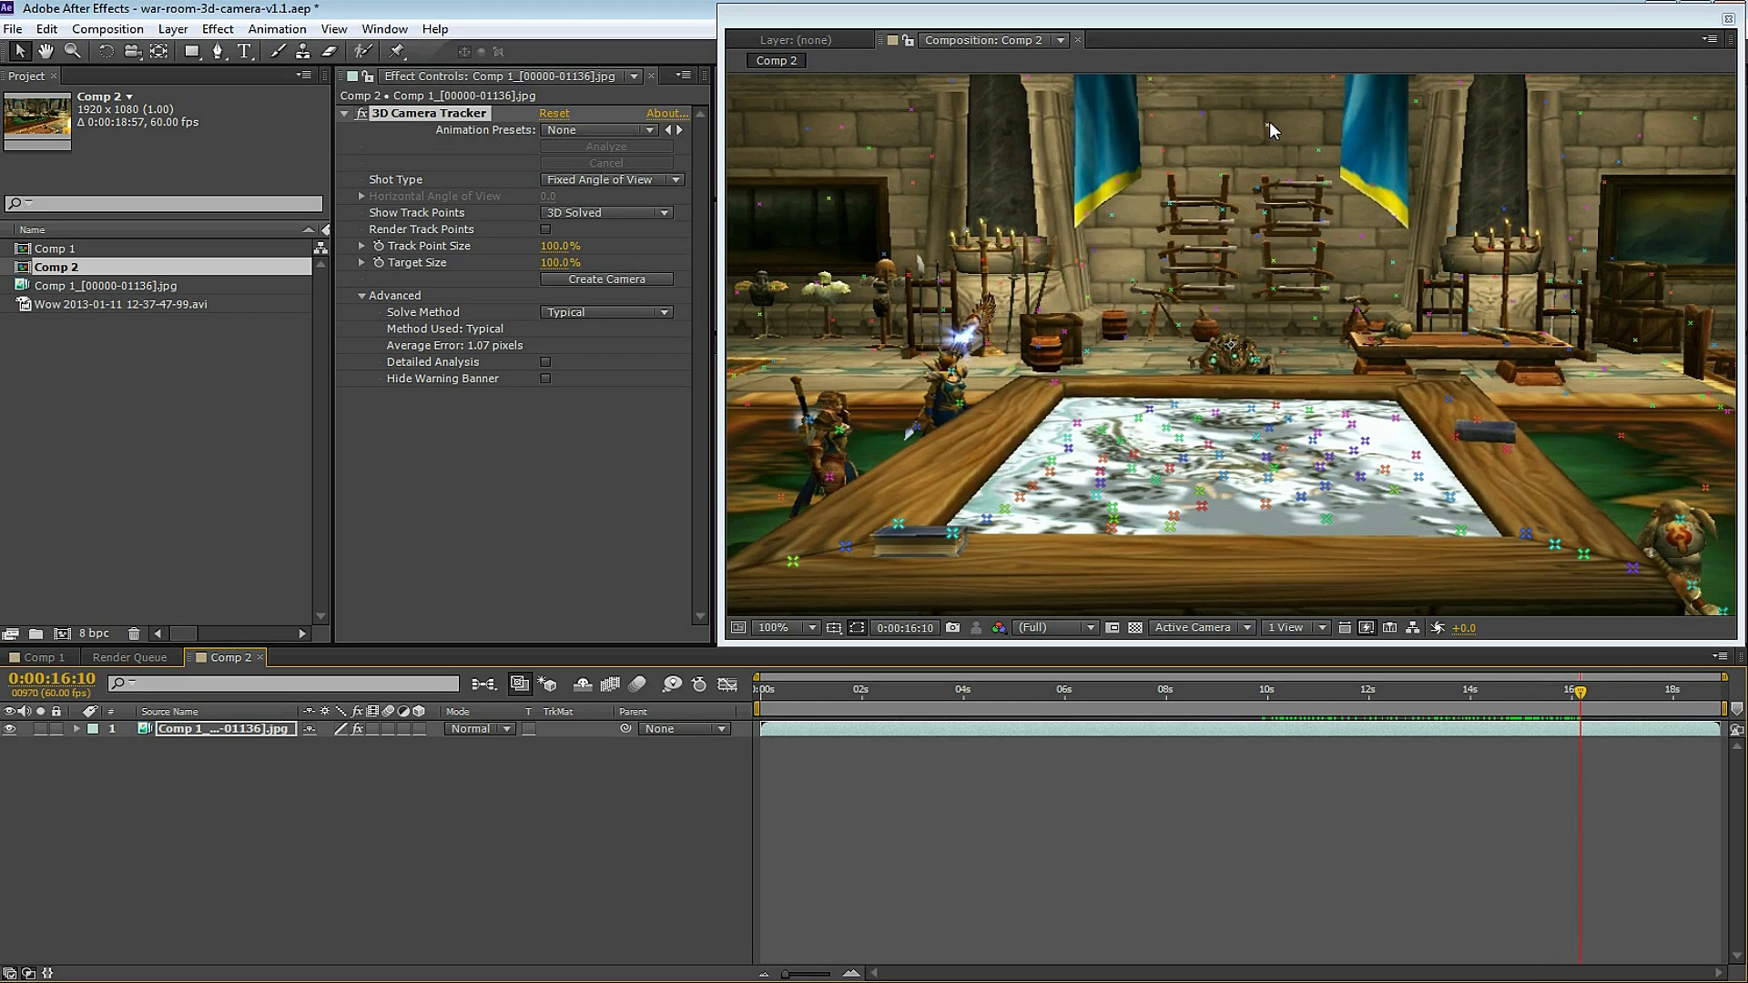
{"action": "scroll", "coordinate": [1172, 205], "scroll_direction": "down", "scroll_amount": 1}
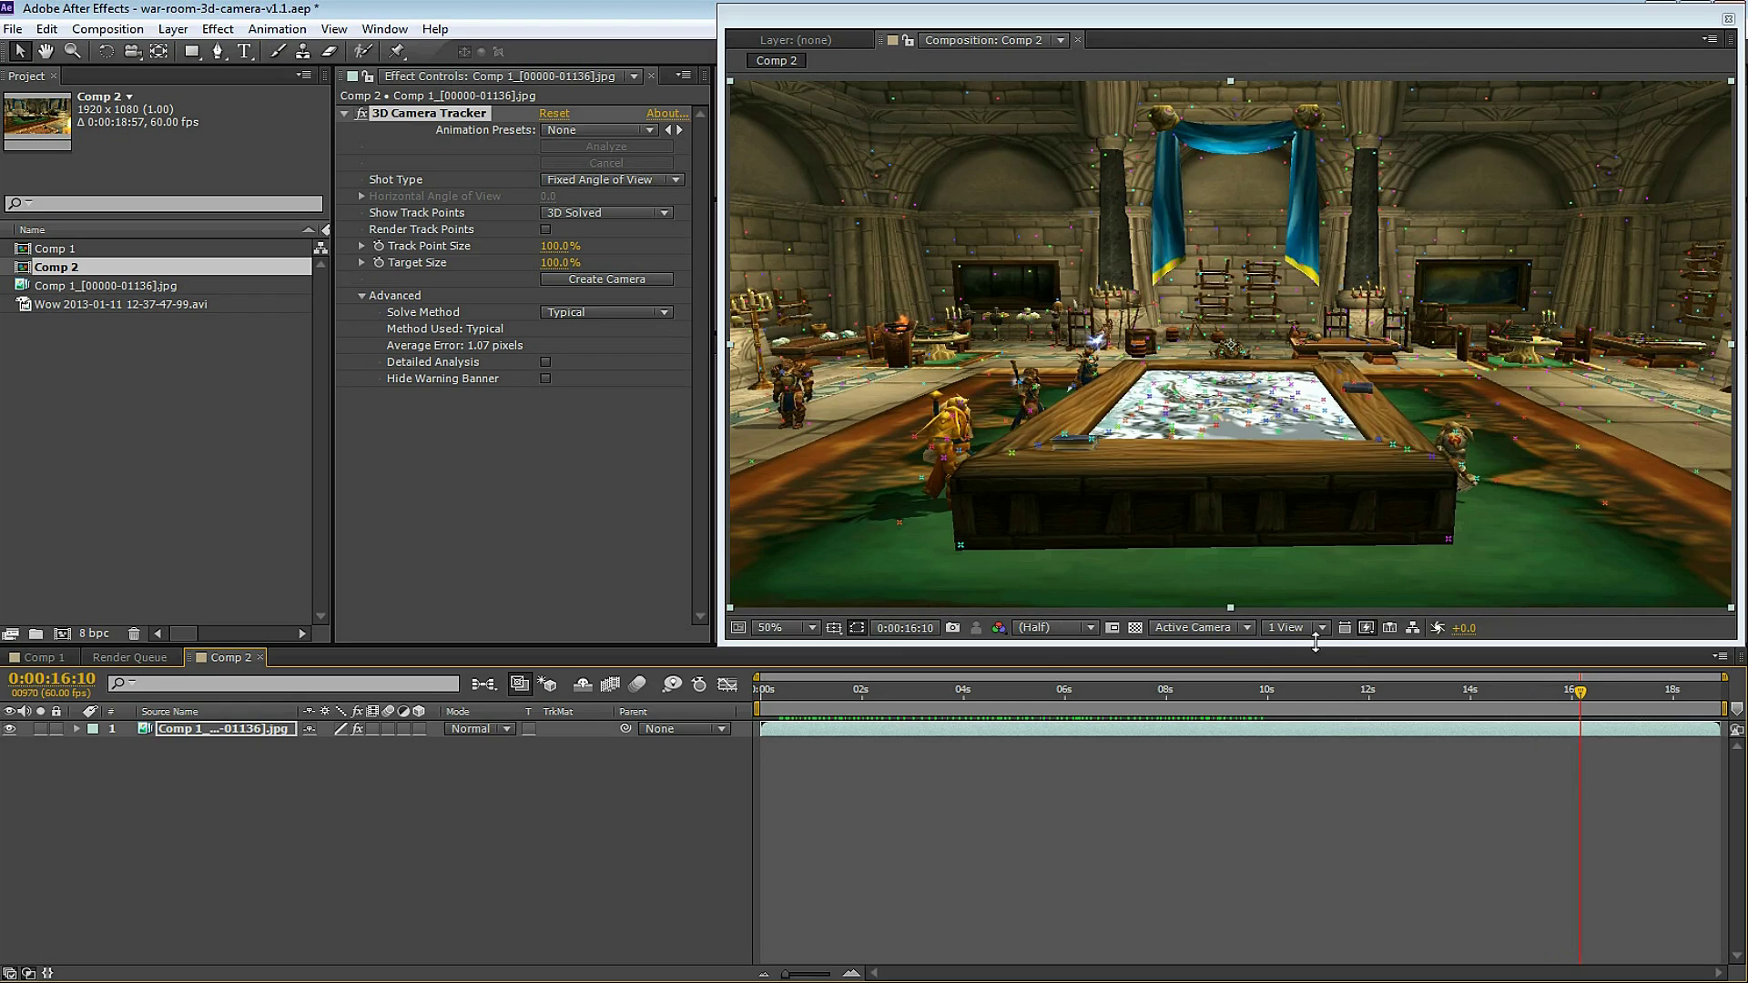
{"action": "left_click_drag", "start_coordinate": [1336, 693], "coordinate": [1296, 696]}
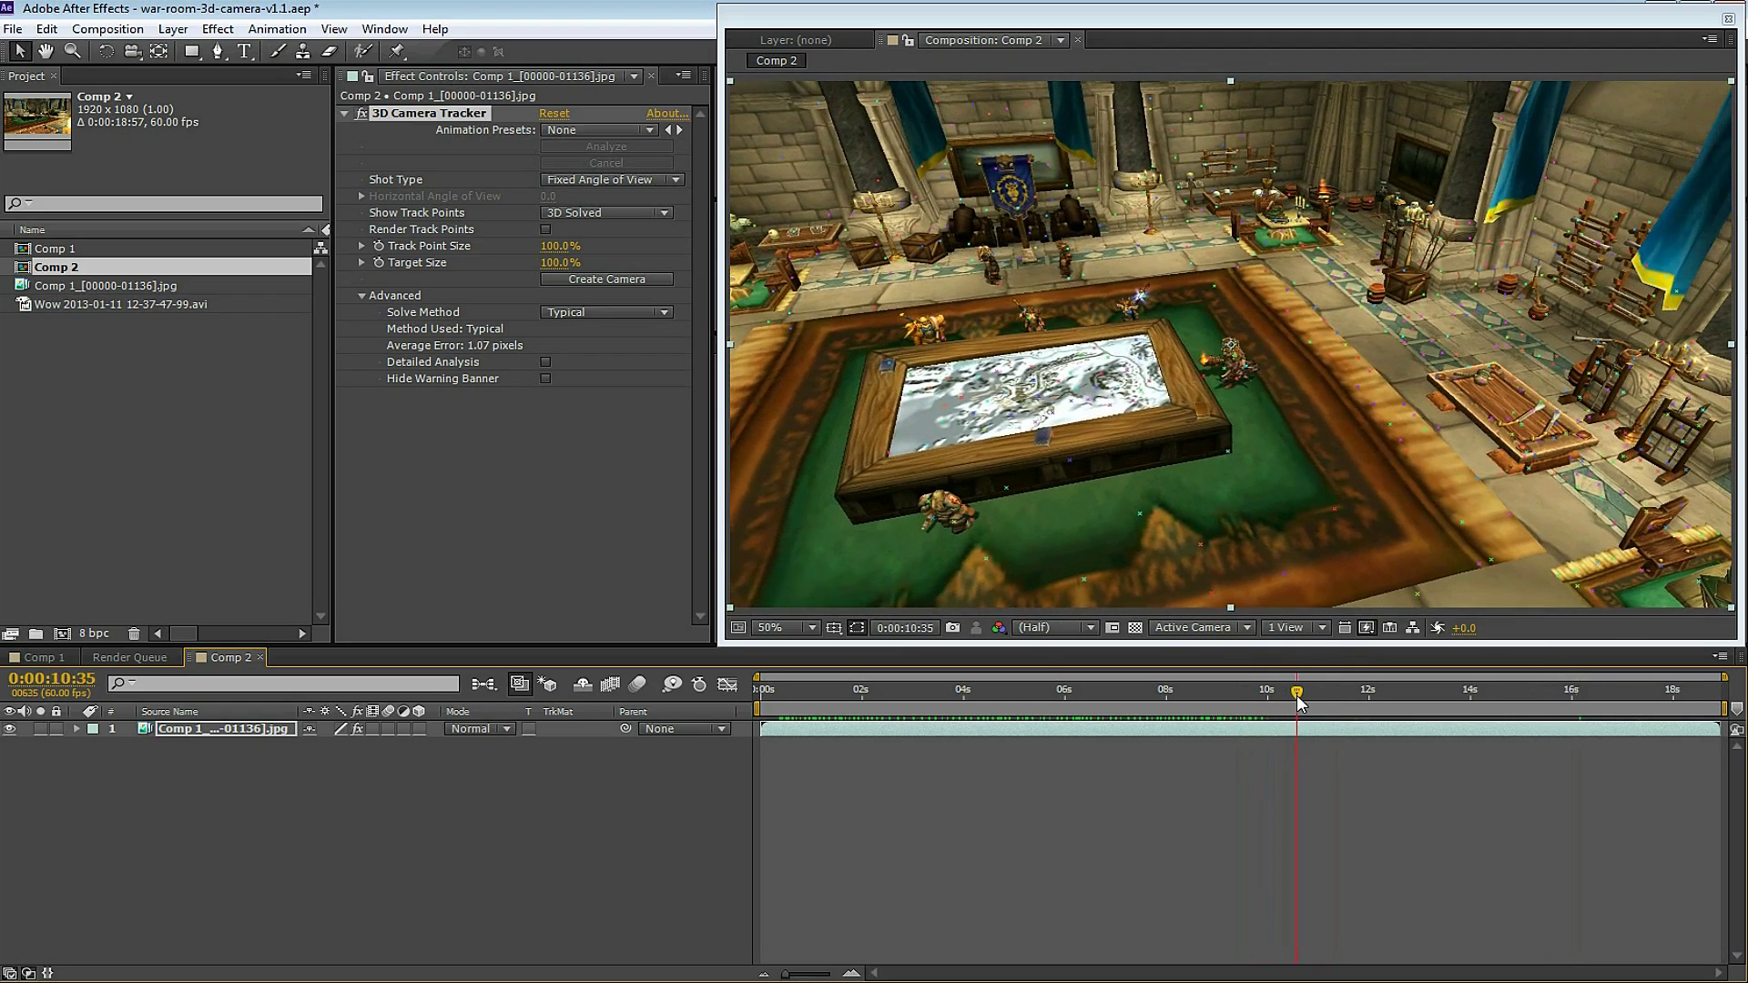
{"action": "right_click", "coordinate": [1029, 387]}
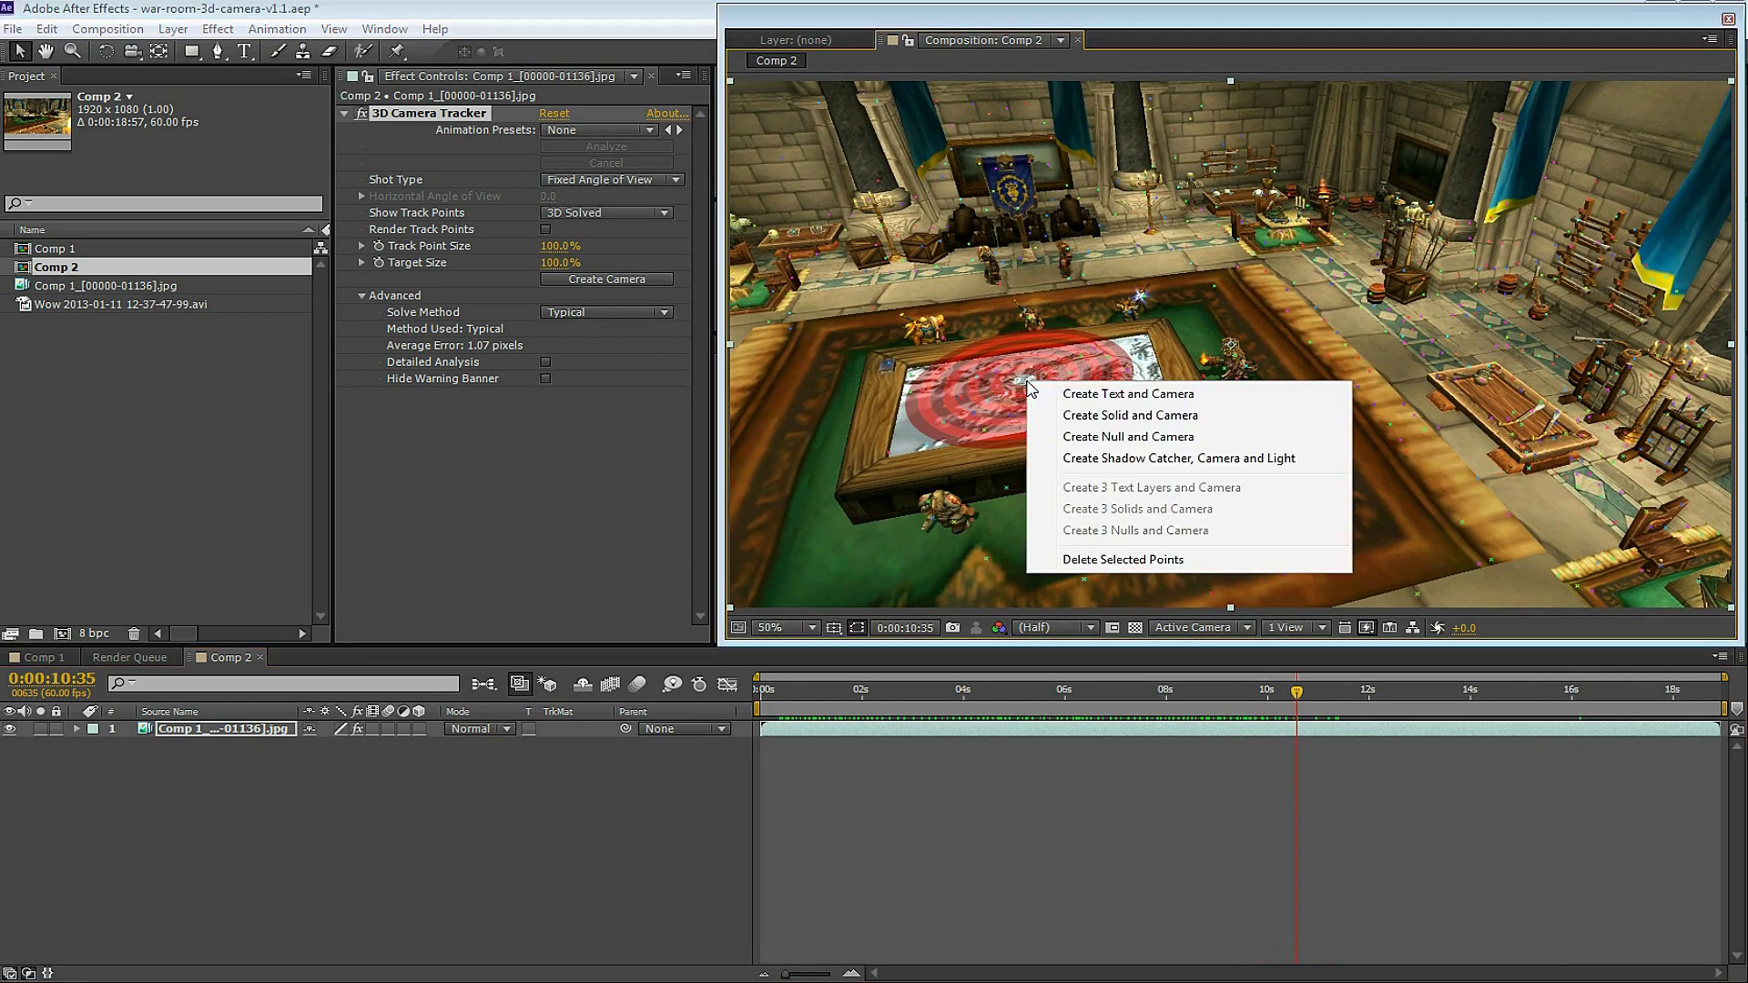
{"action": "left_click", "coordinate": [1081, 439]}
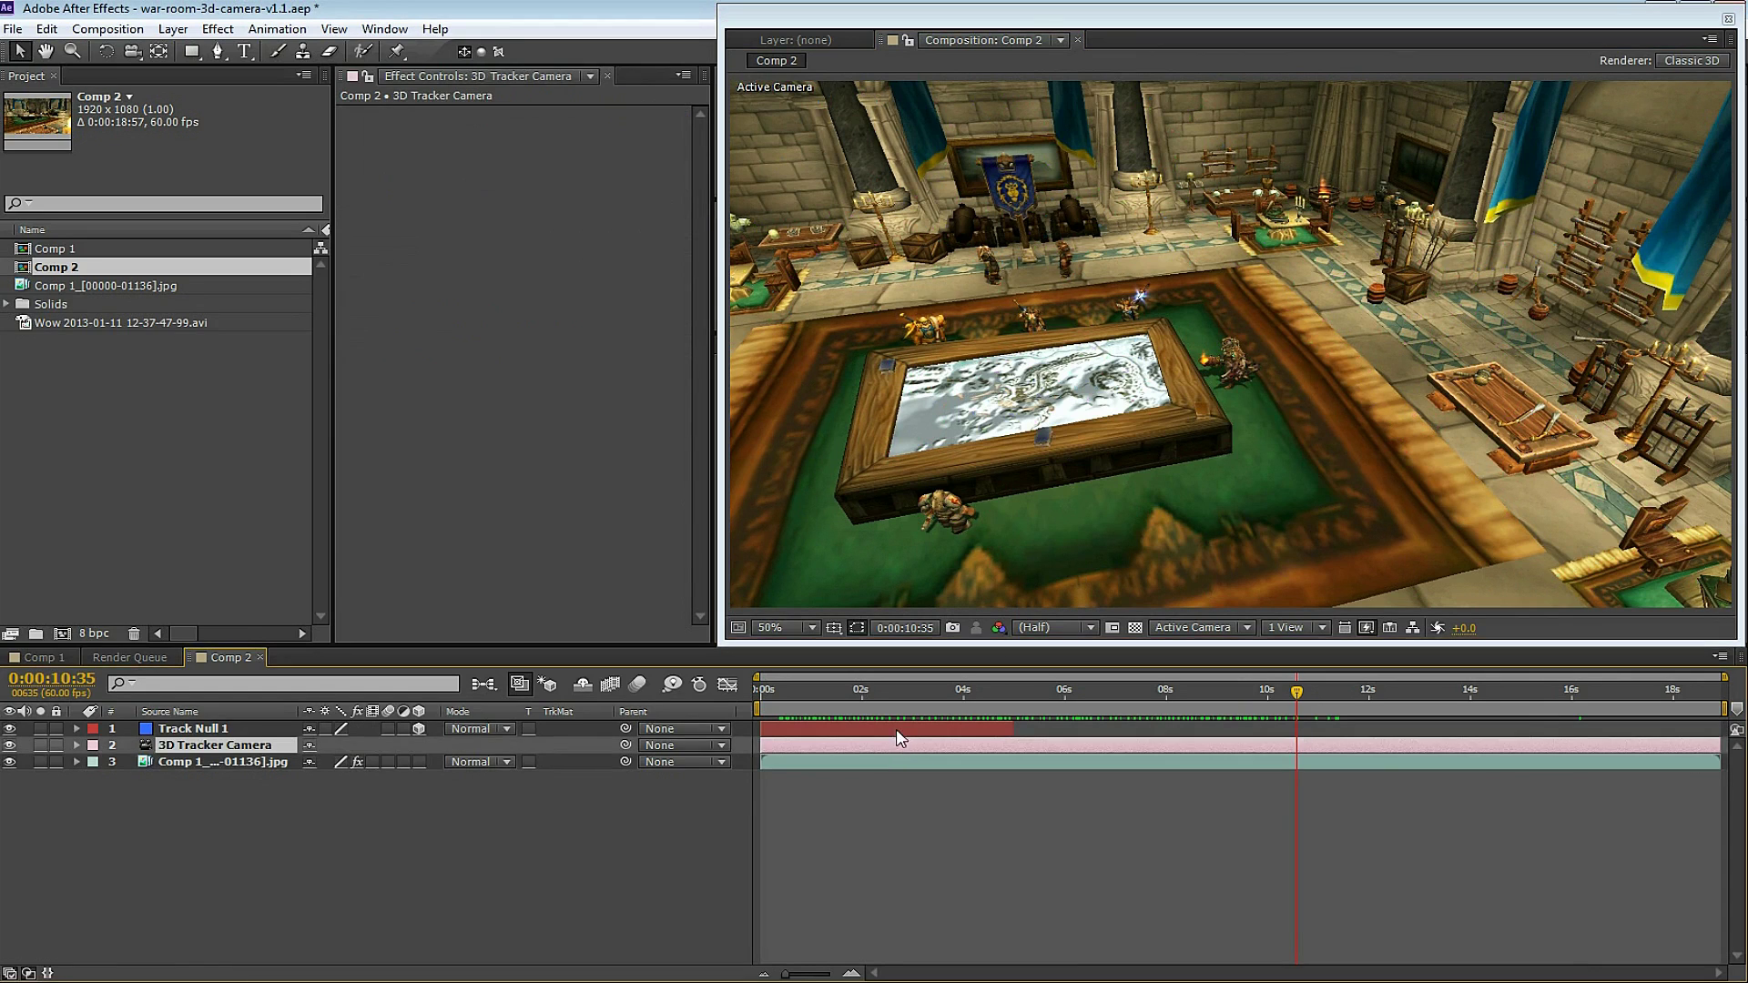
Extend the Track Null 1 layer to the end of the composition and scrub through the shot to check its tracking.
{"action": "left_click", "coordinate": [993, 732]}
{"action": "left_click_drag", "start_coordinate": [1013, 728], "coordinate": [1721, 740]}
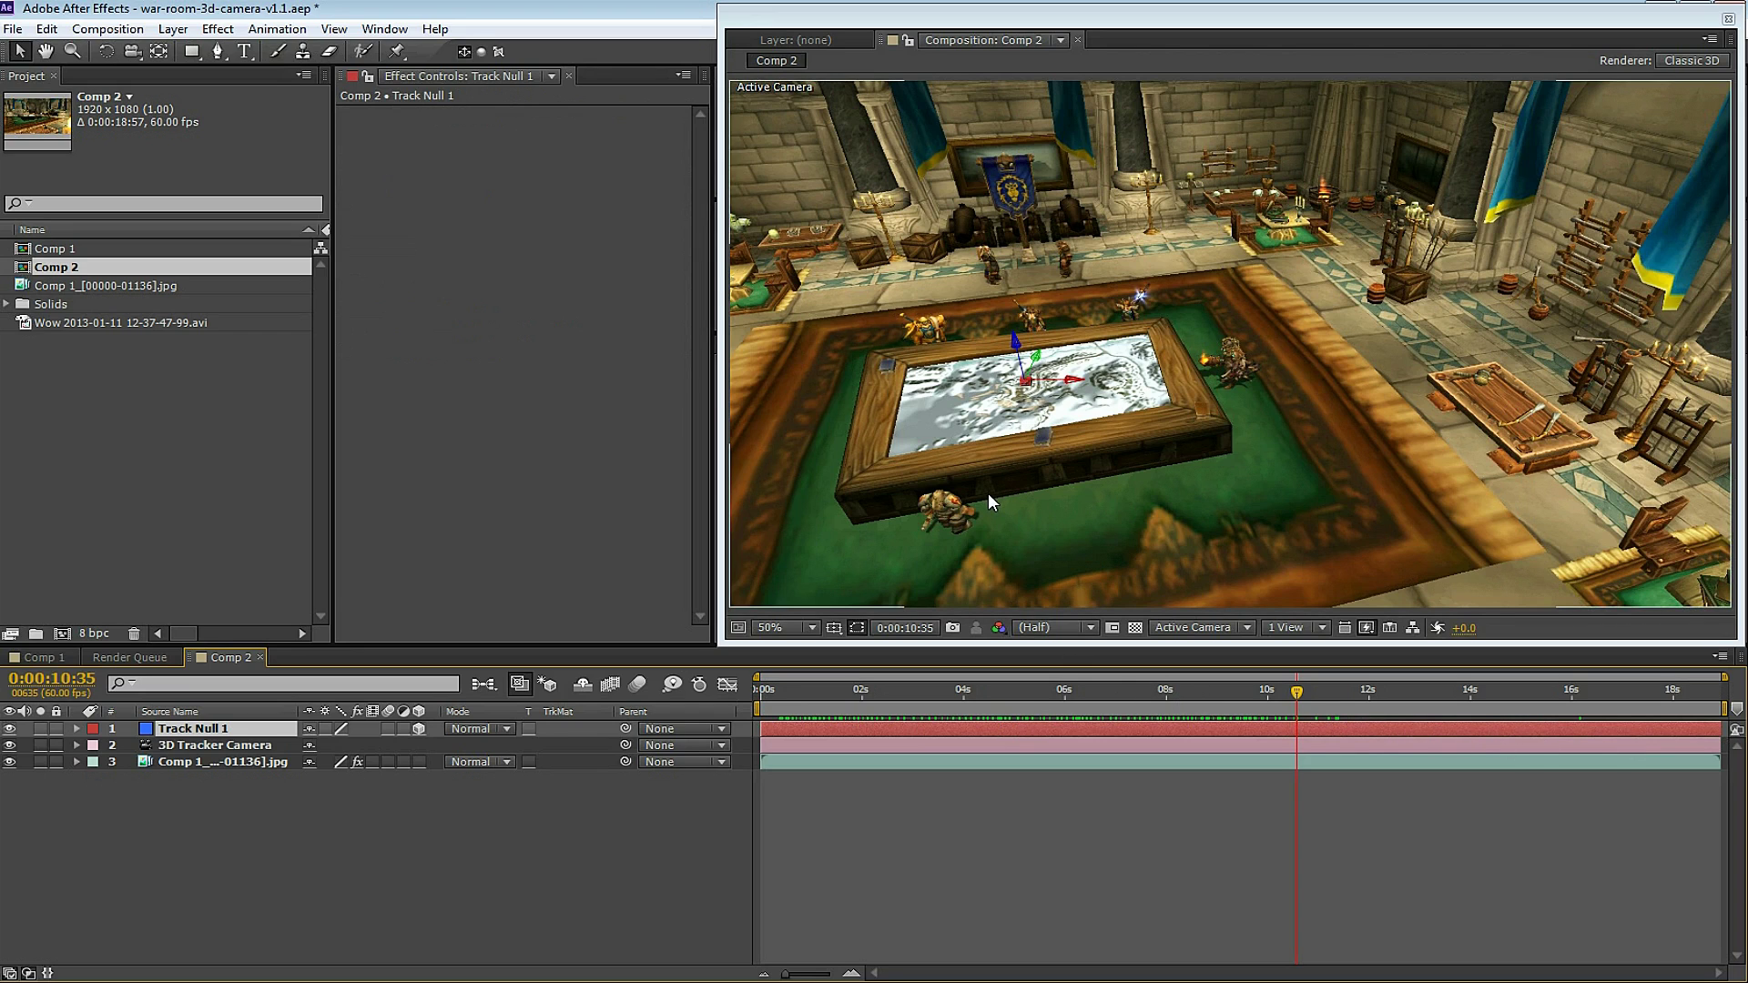
{"action": "left_click_drag", "start_coordinate": [881, 692], "coordinate": [1215, 710]}
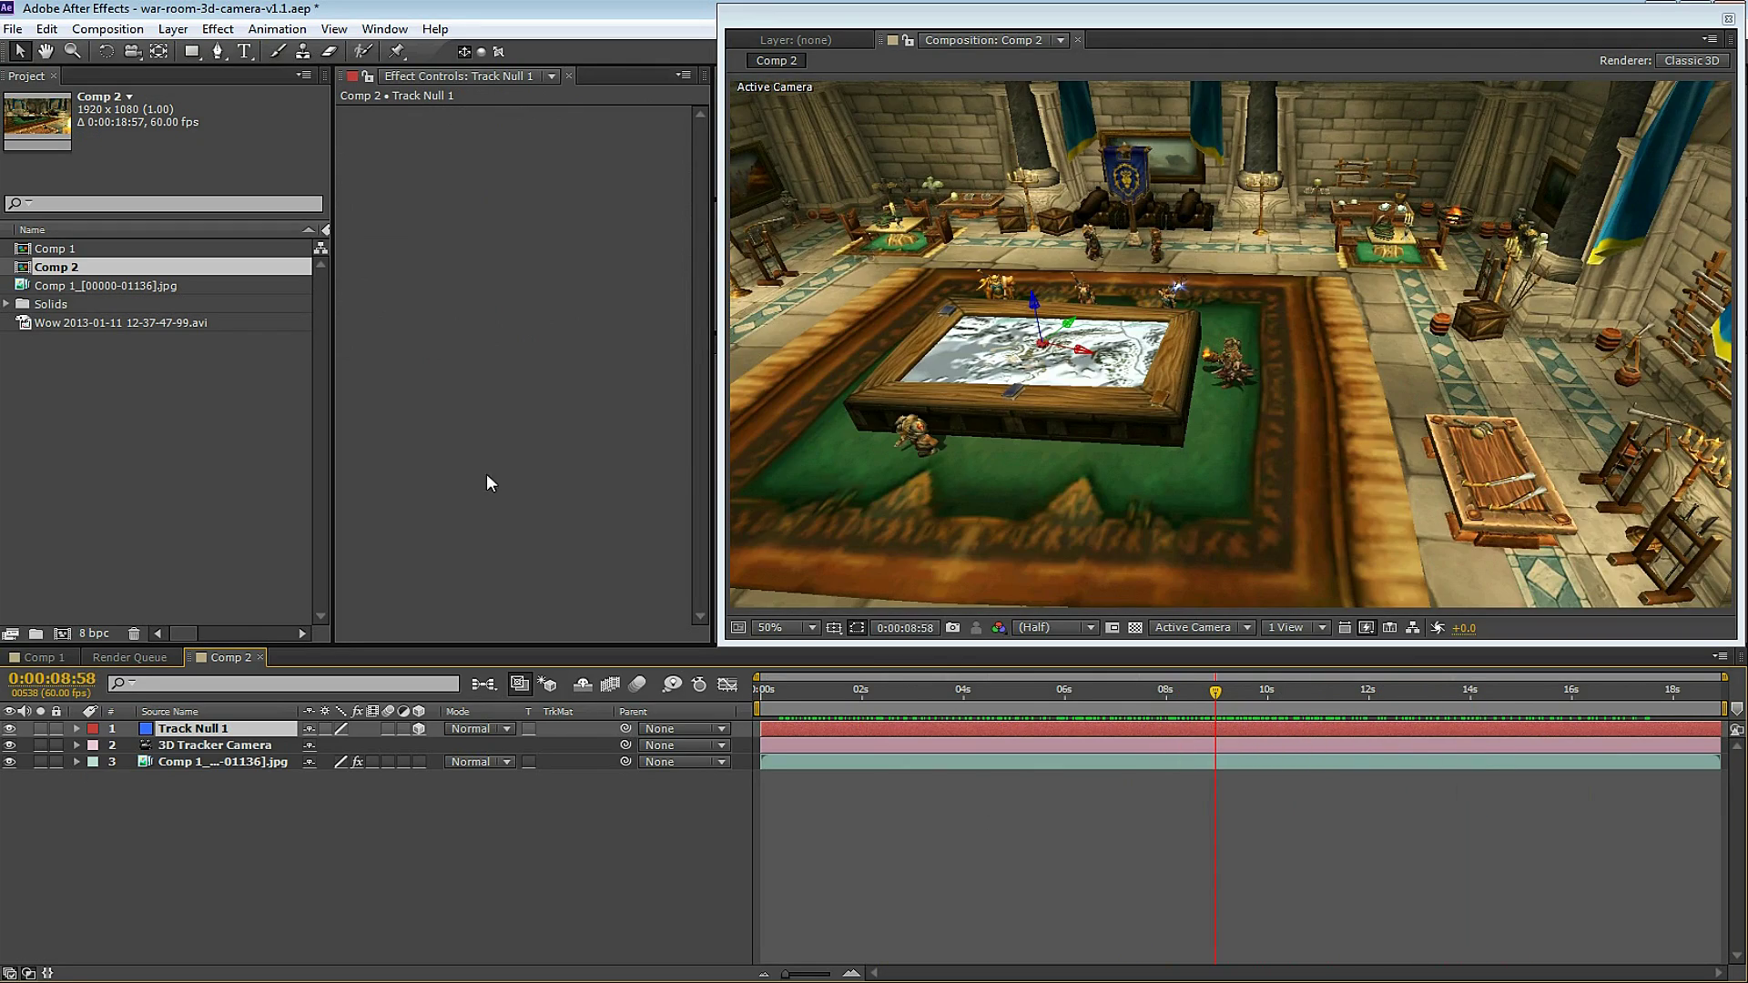
Add a text layer reading Psynaps near the table's front edge and extend it to the end of the composition.
{"action": "left_click", "coordinate": [244, 51]}
{"action": "left_click", "coordinate": [1070, 423]}
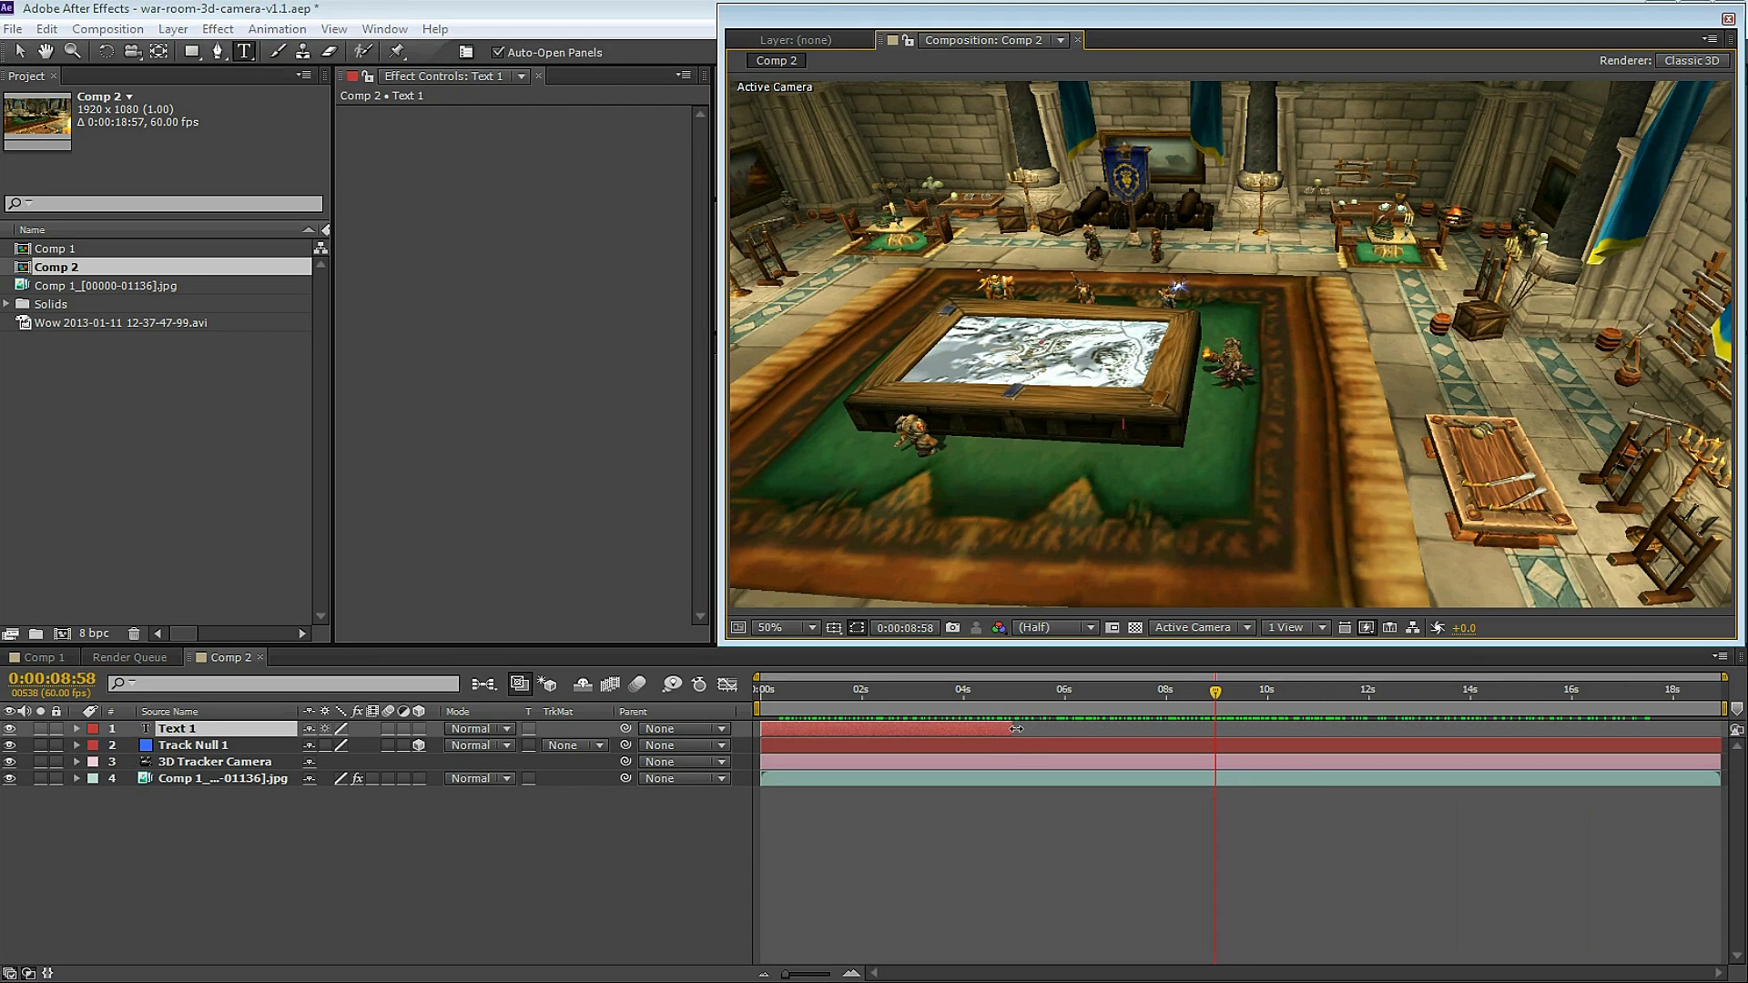
{"action": "type", "text": "Psynaps"}
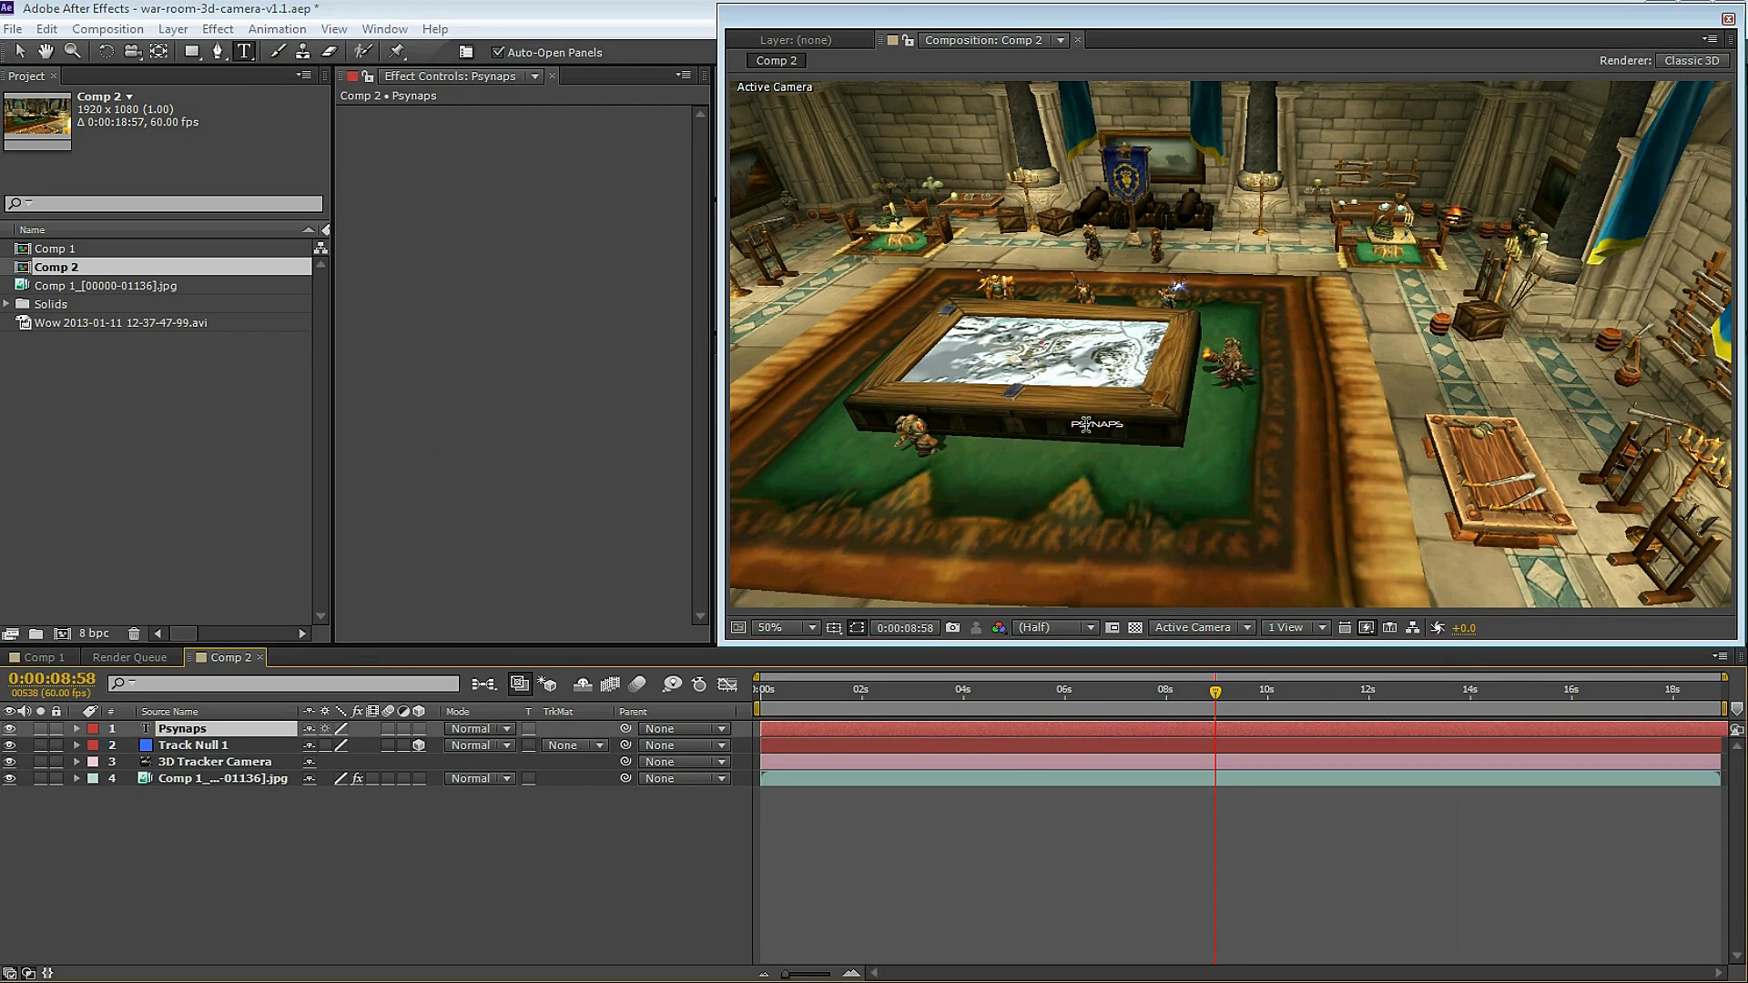
Enlarge the whole Psynaps text to a font size of 119 px.
{"action": "key", "text": "ctrl+a"}
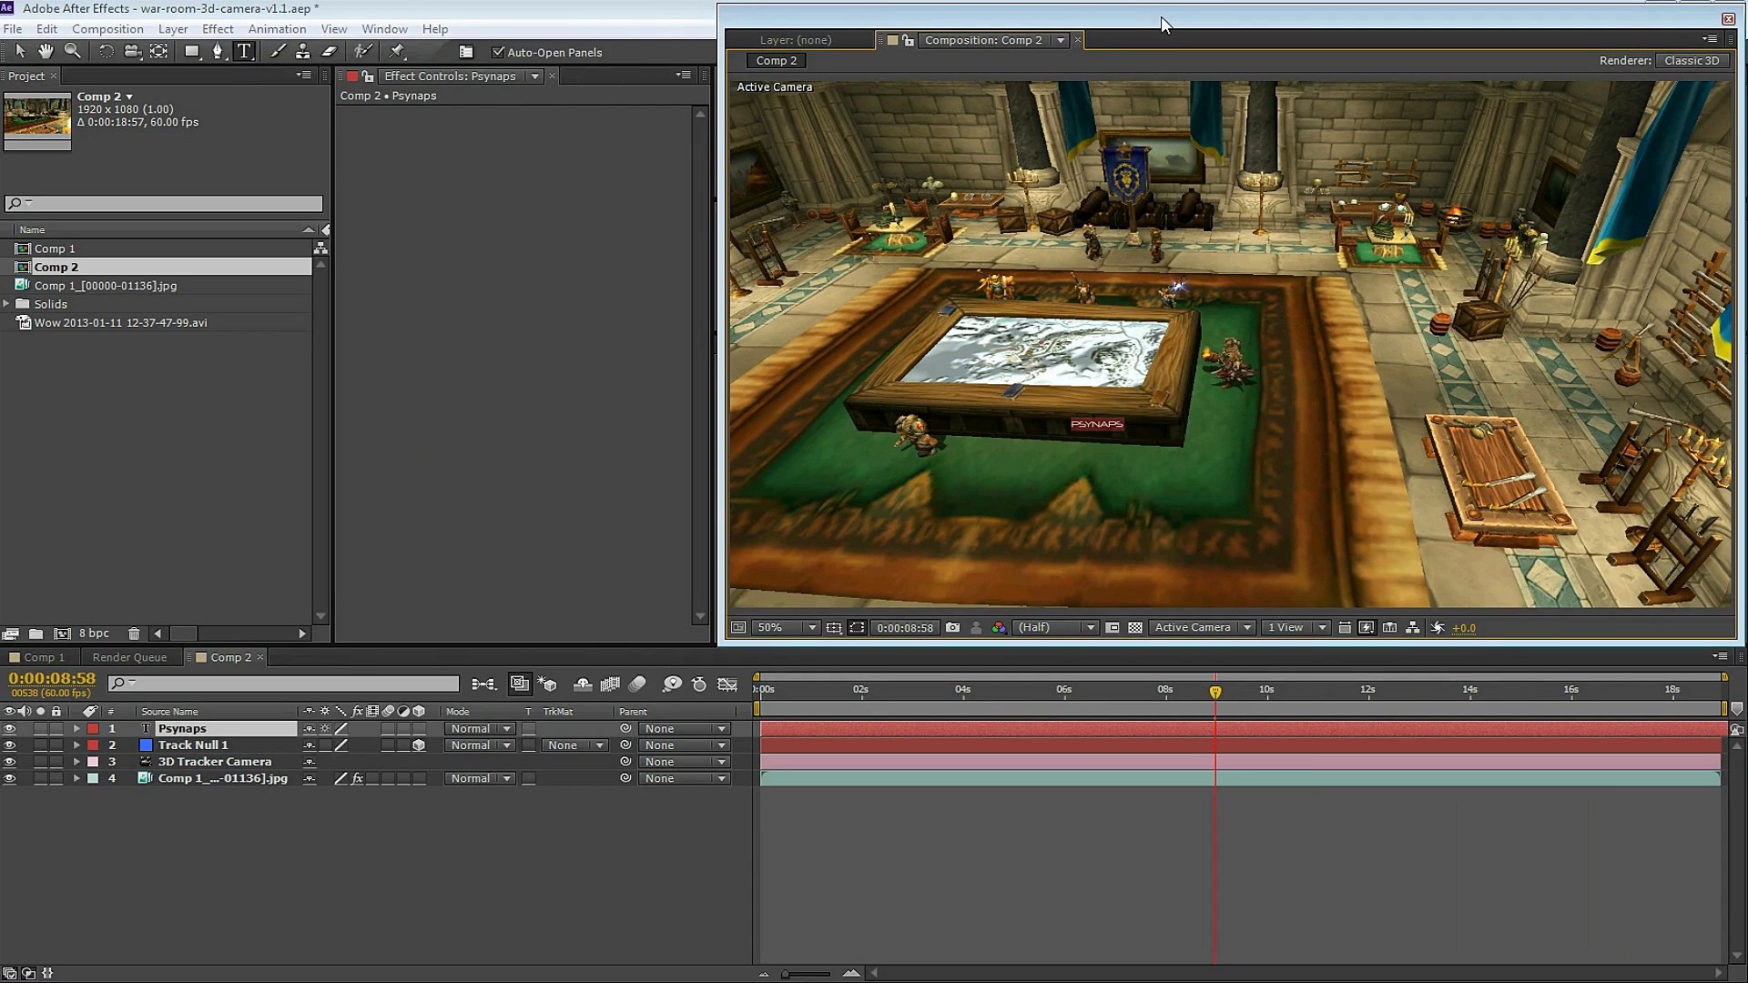
{"action": "left_click_drag", "start_coordinate": [1160, 15], "coordinate": [771, 46]}
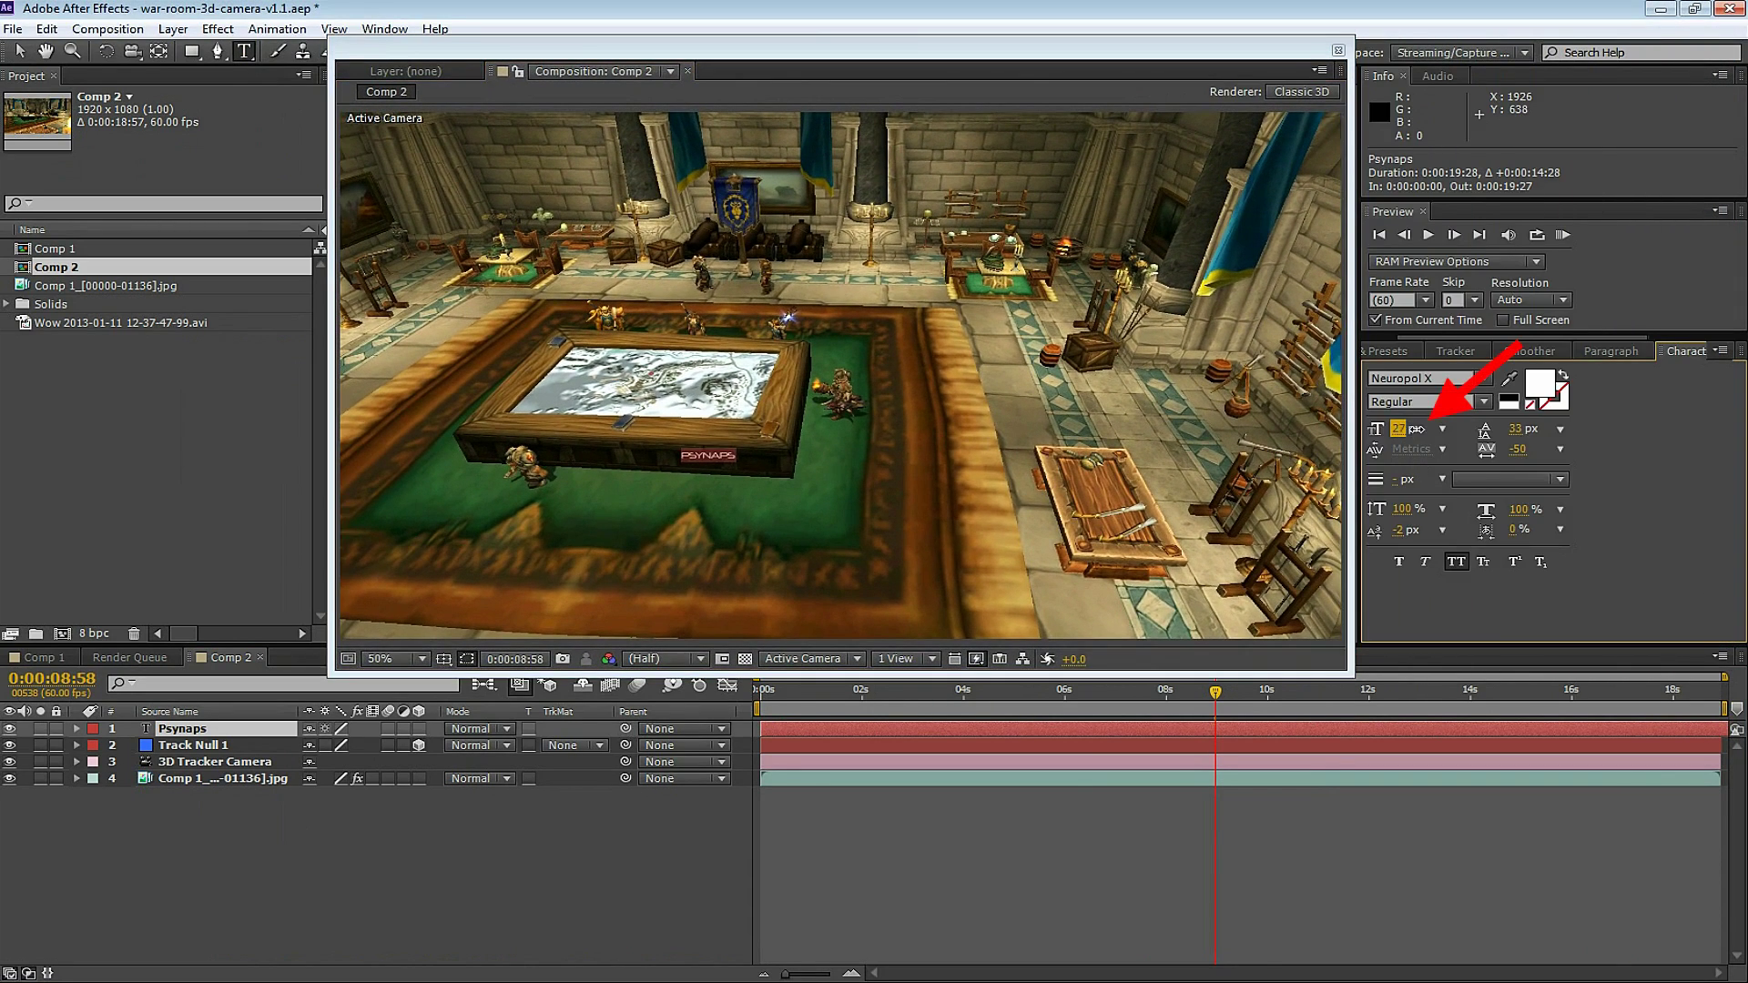
{"action": "left_click_drag", "start_coordinate": [1417, 429], "coordinate": [1543, 430]}
{"action": "left_click_drag", "start_coordinate": [1399, 428], "coordinate": [1371, 430]}
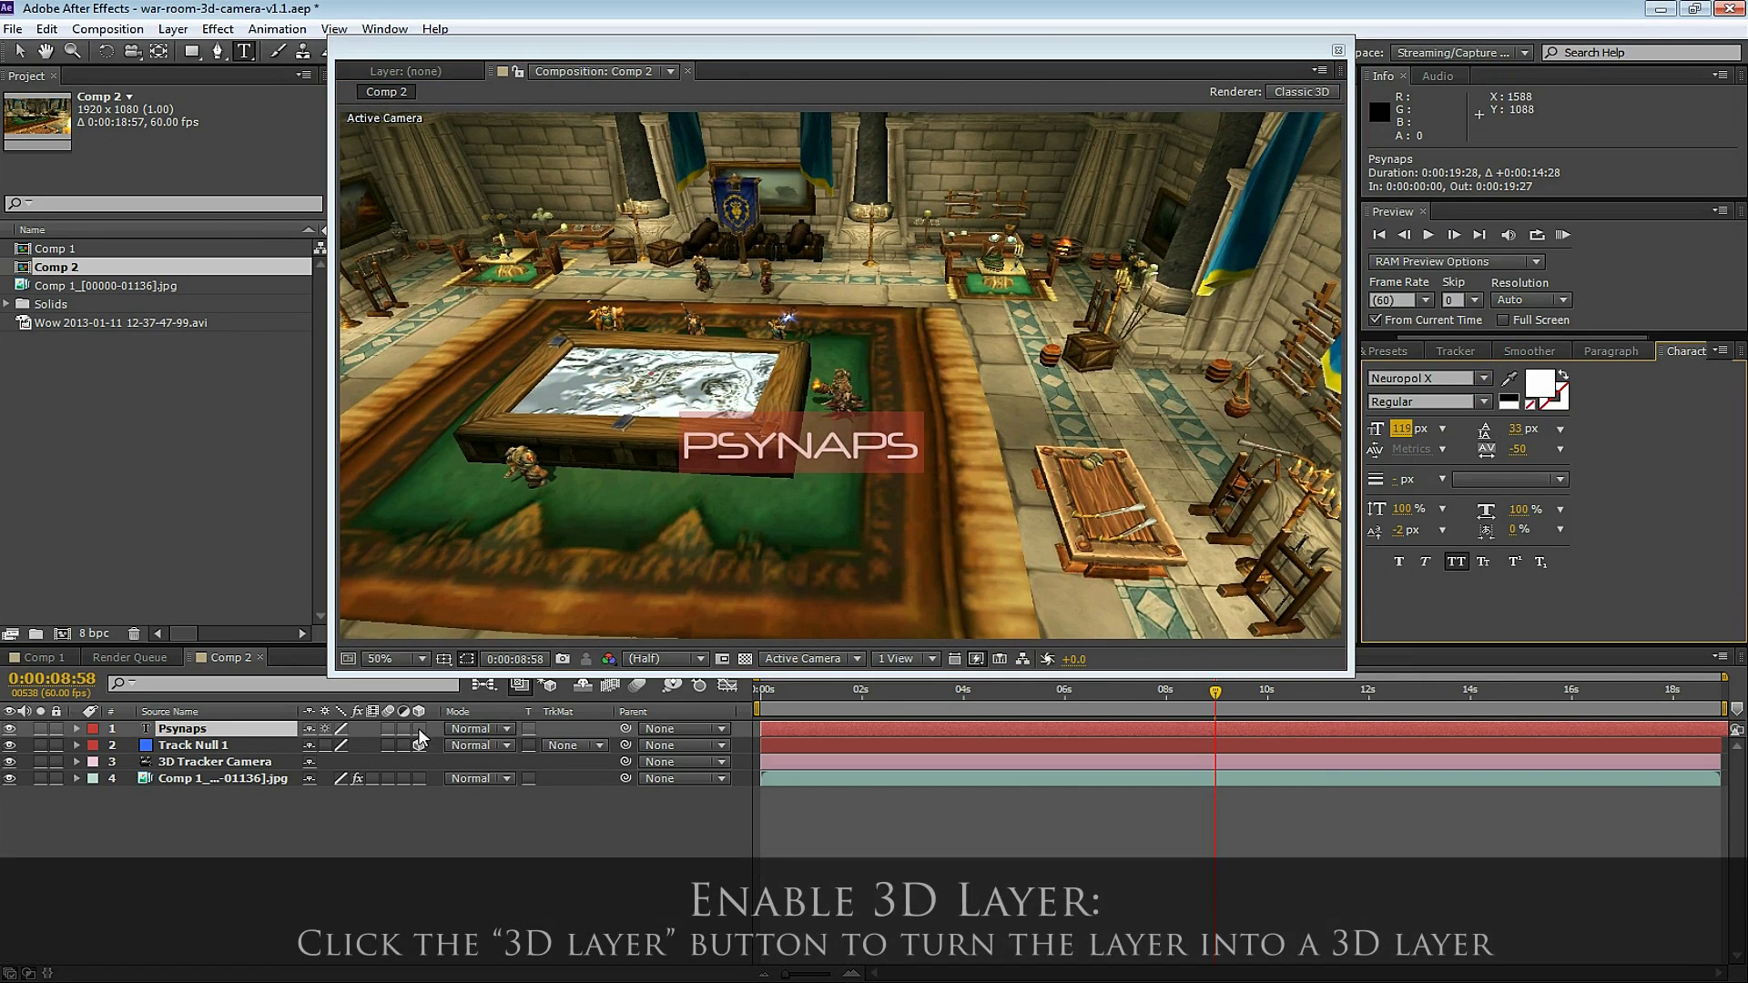
Turn the Psynaps text layer into a 3D layer.
{"action": "left_click", "coordinate": [458, 860]}
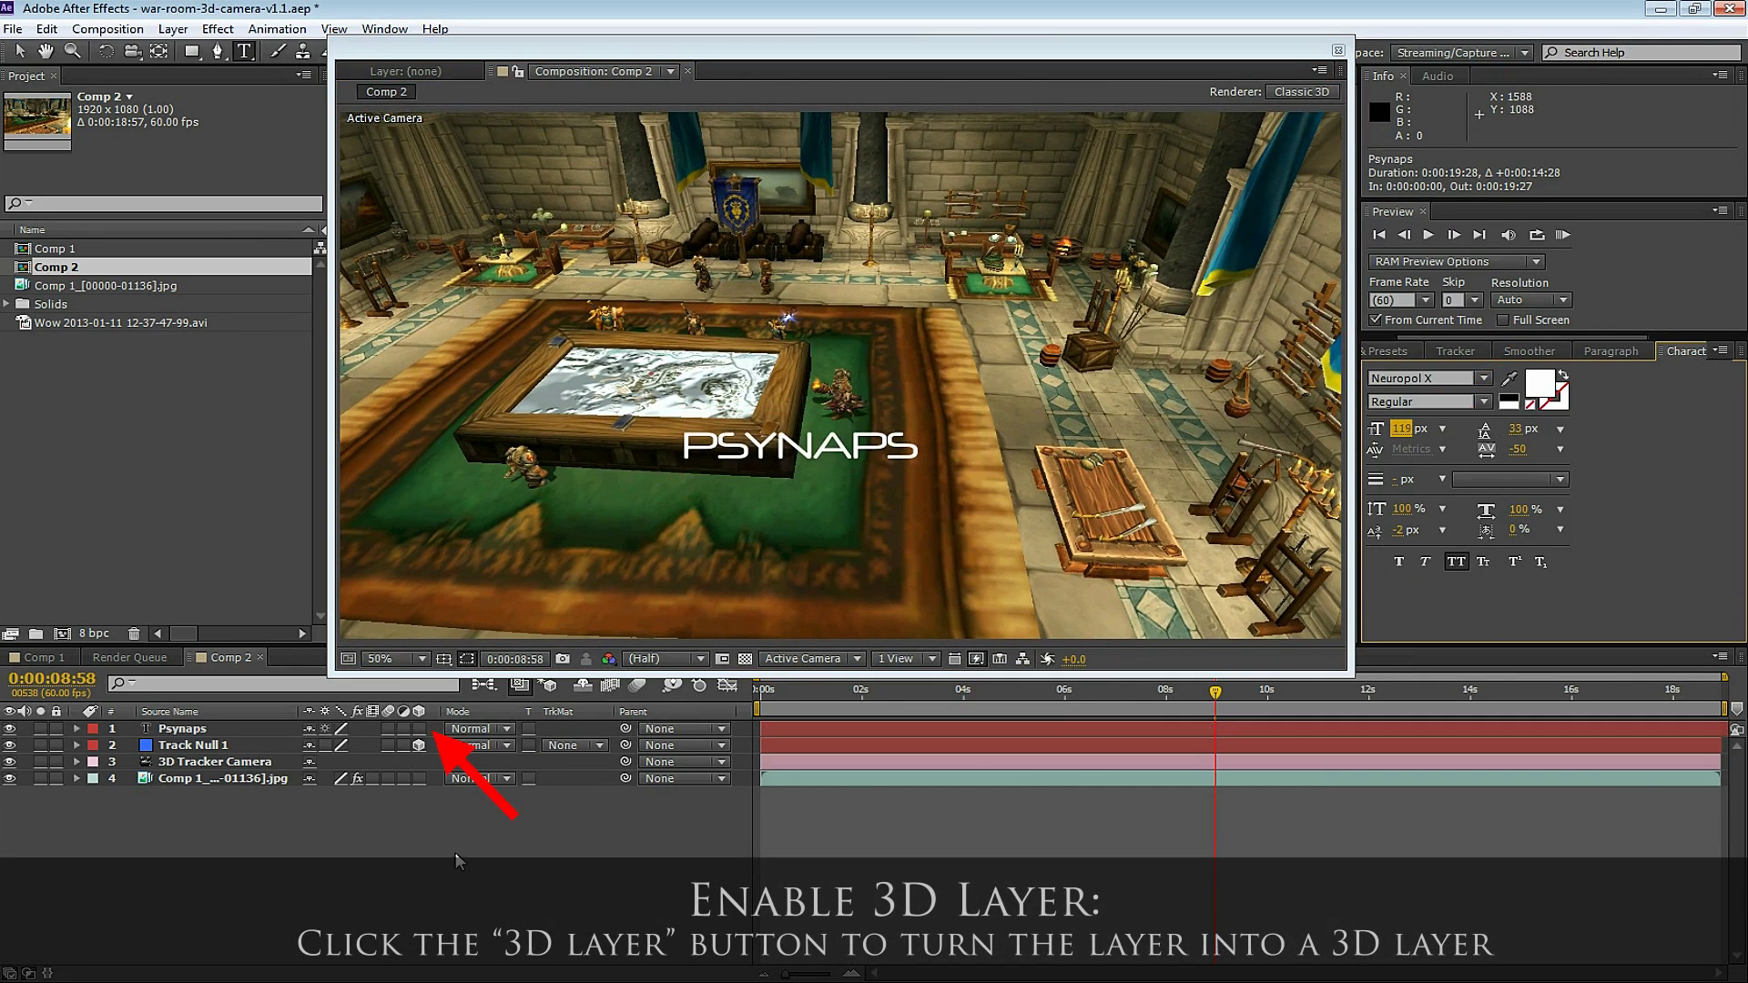
{"action": "left_click", "coordinate": [419, 729]}
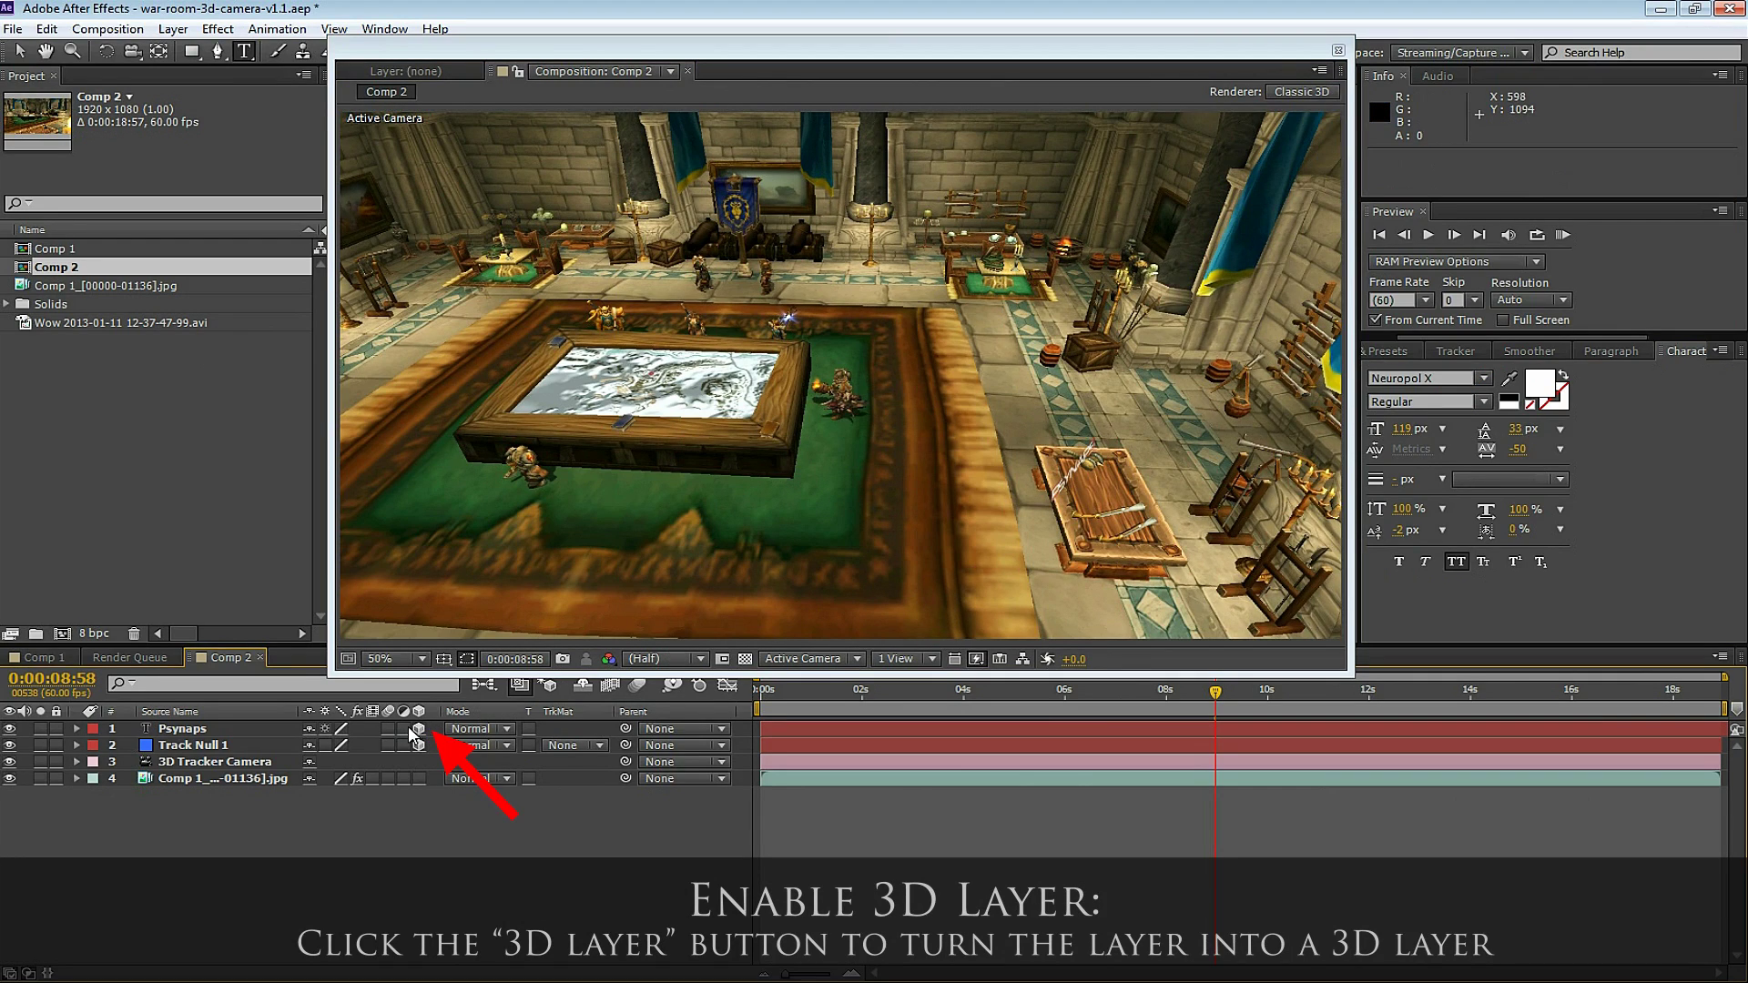
{"action": "left_click", "coordinate": [420, 744]}
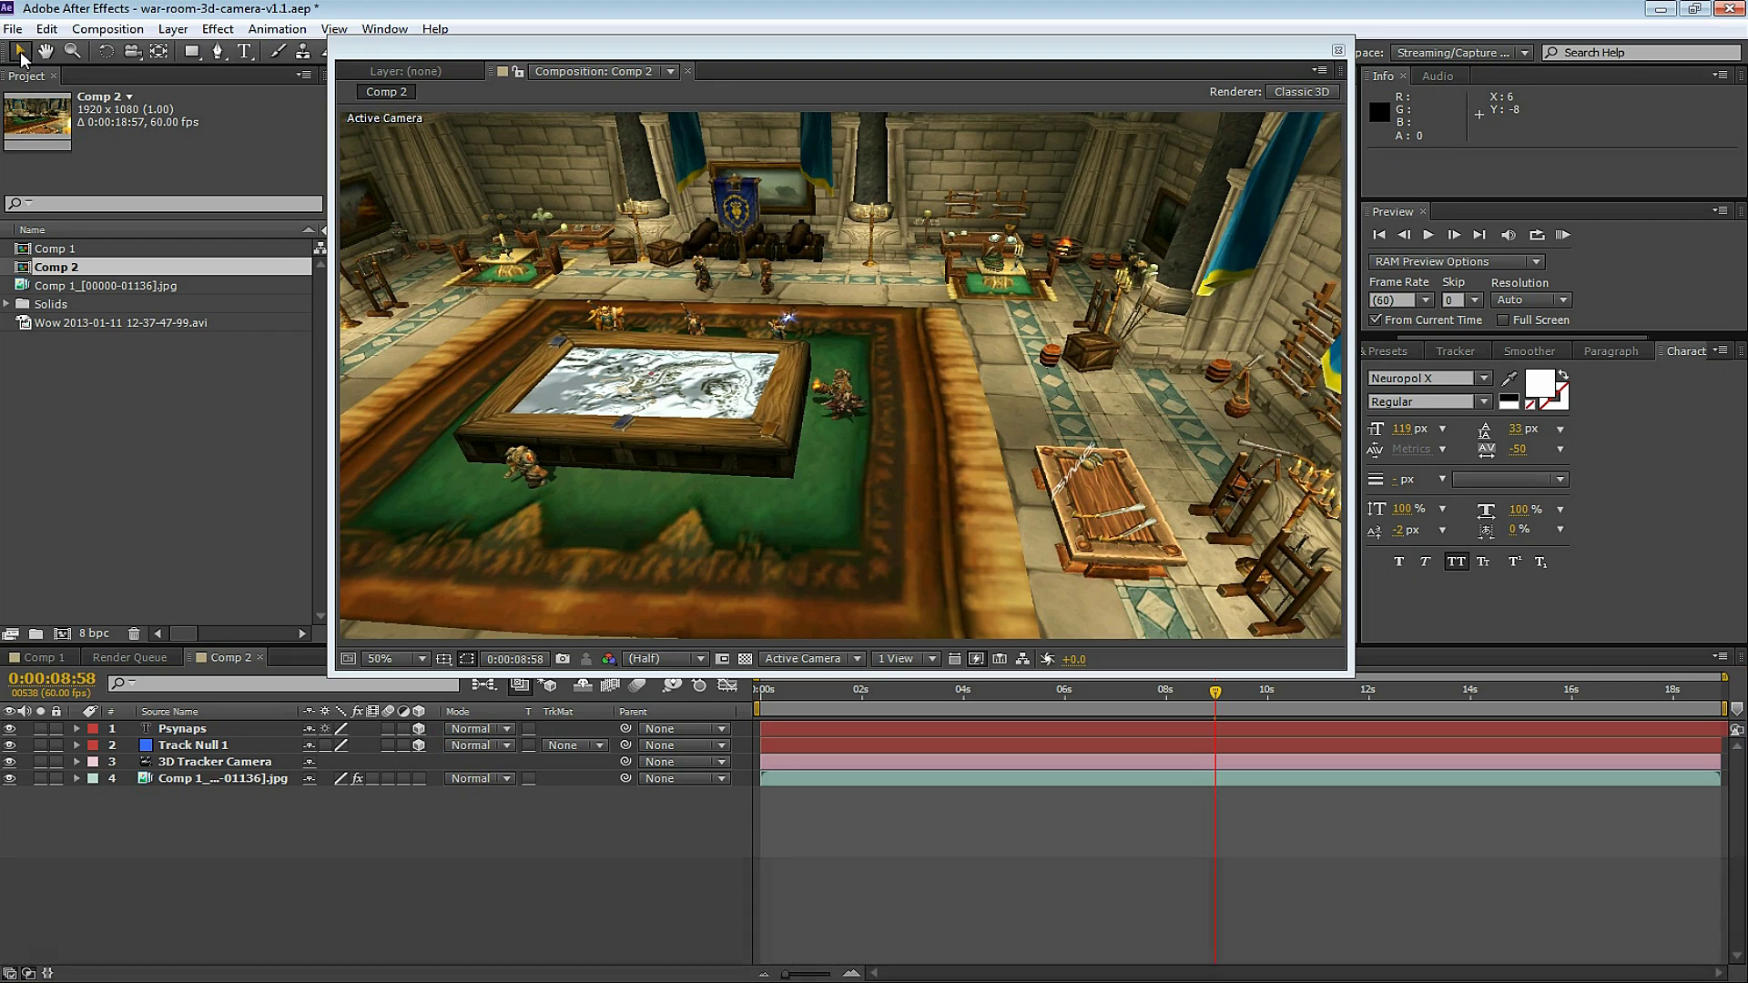
Move the Psynaps text to the map table's far corner, at about 654, 18, 1133, and set its font size to 308 px.
{"action": "left_click", "coordinate": [1073, 462]}
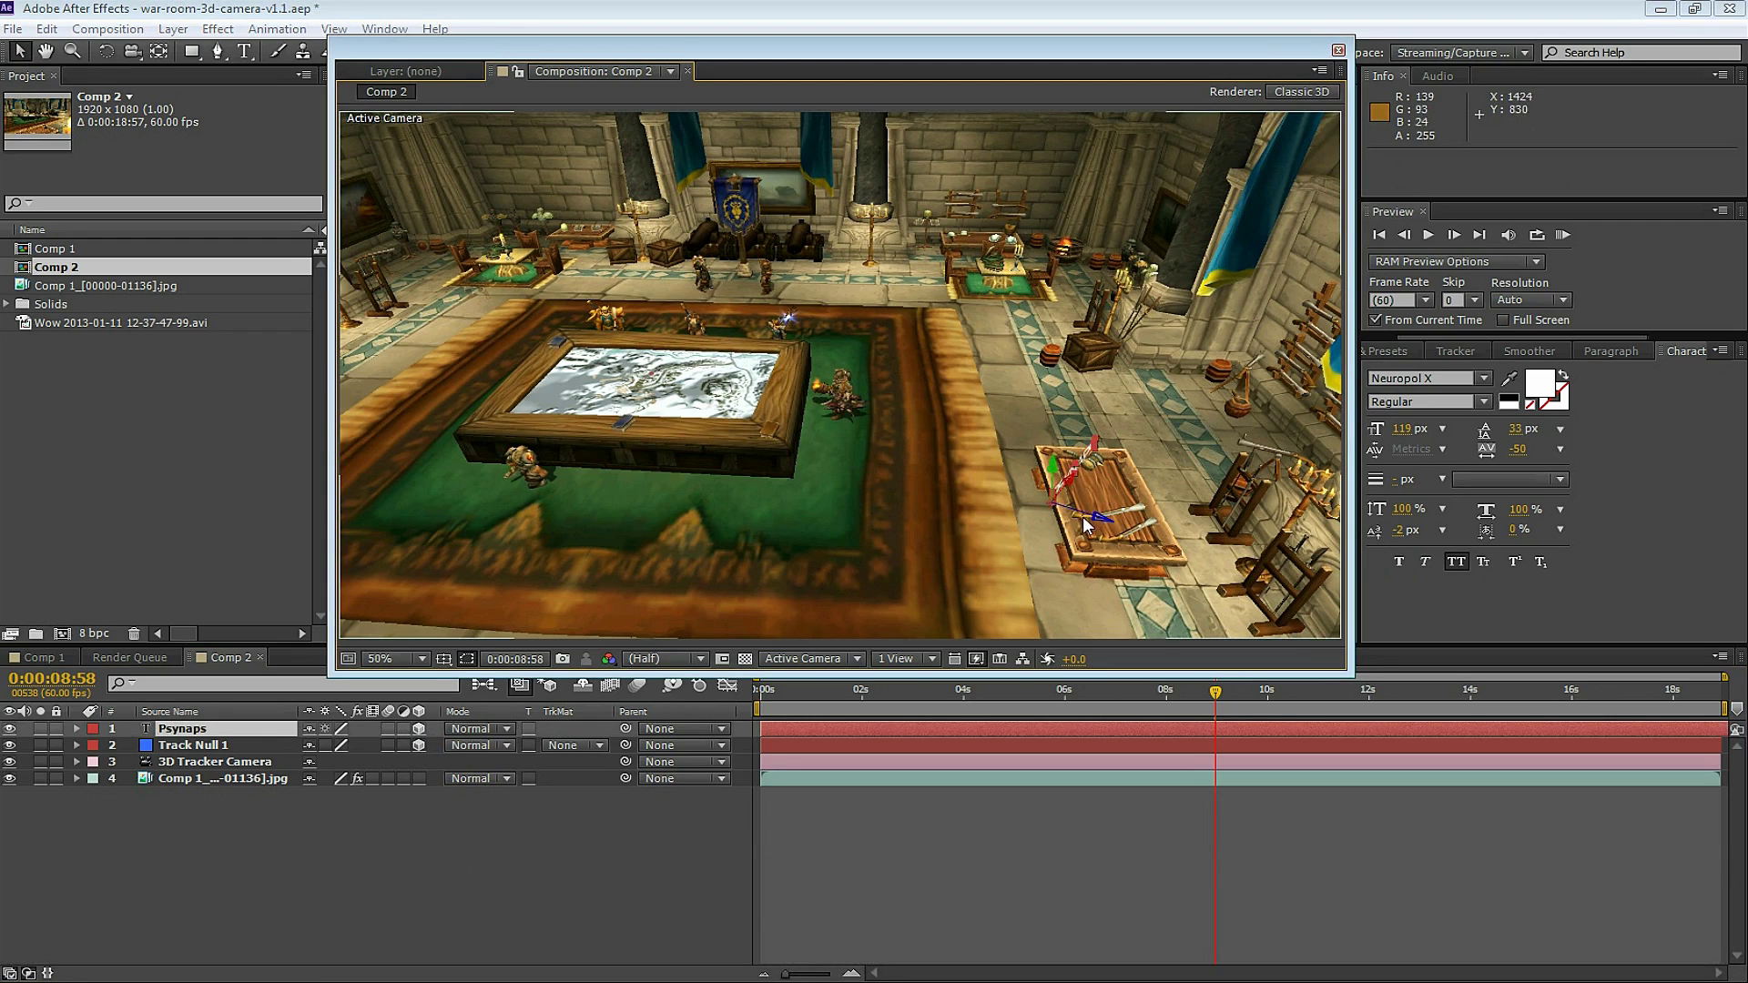
{"action": "left_click_drag", "start_coordinate": [1094, 511], "coordinate": [813, 289]}
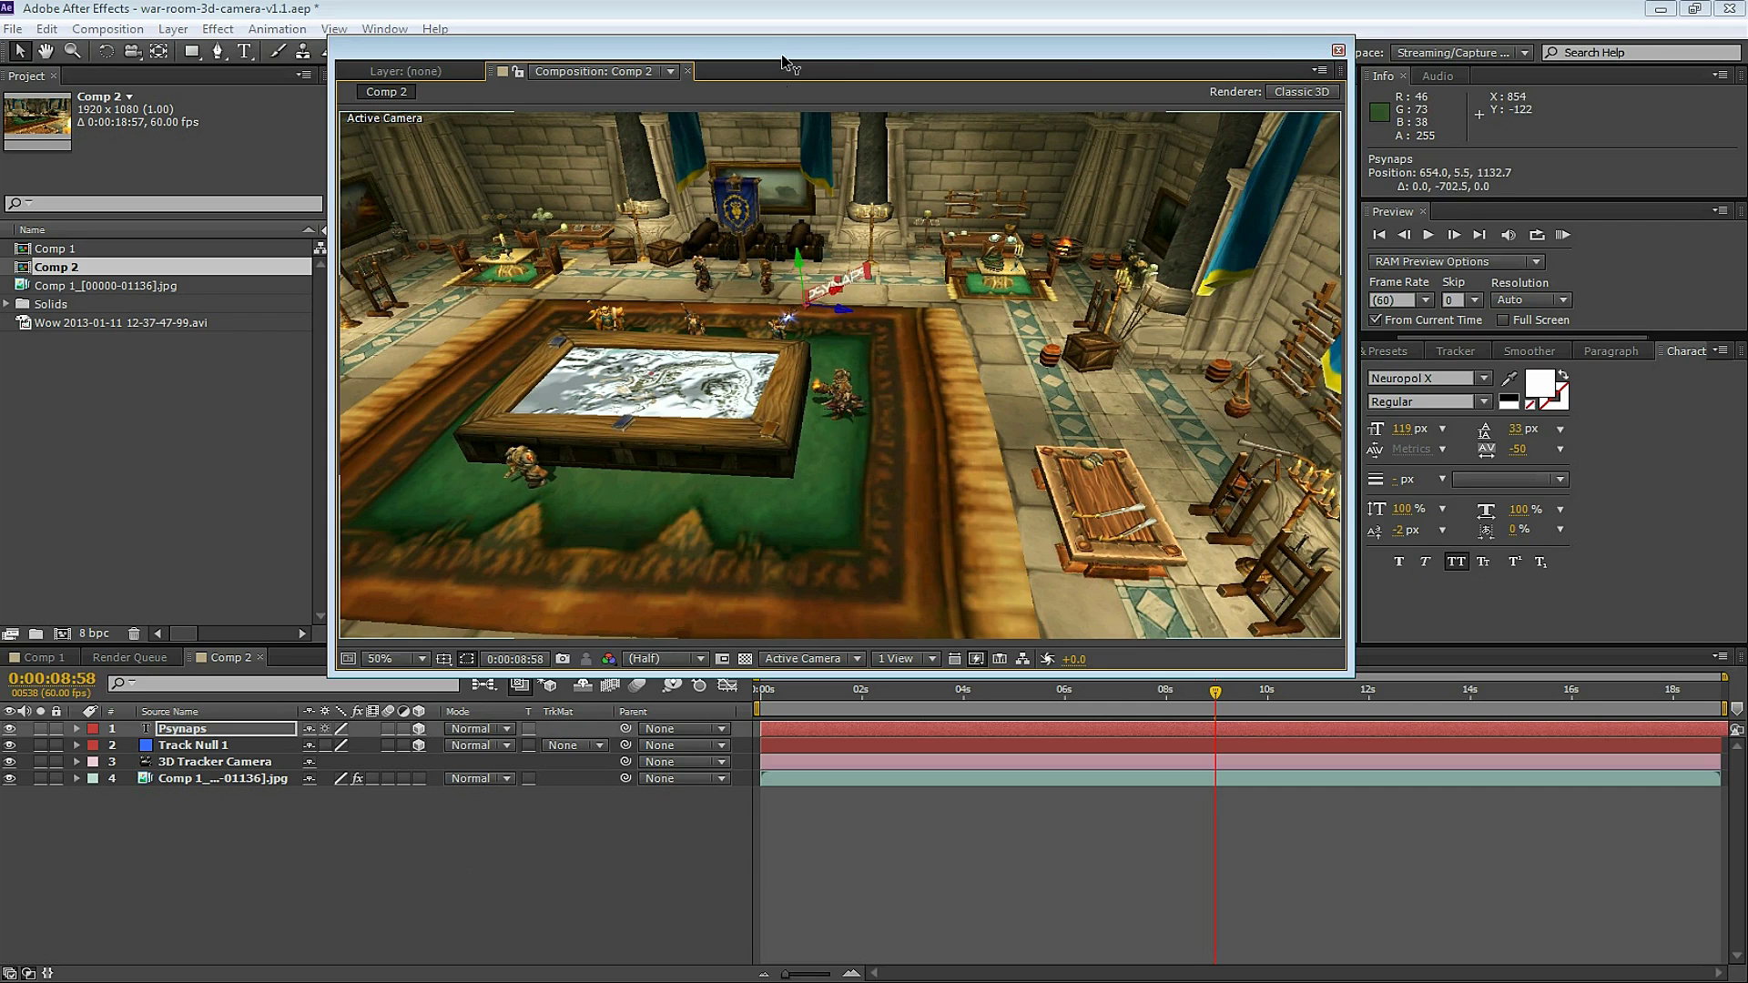
{"action": "left_click_drag", "start_coordinate": [1402, 429], "coordinate": [1602, 424]}
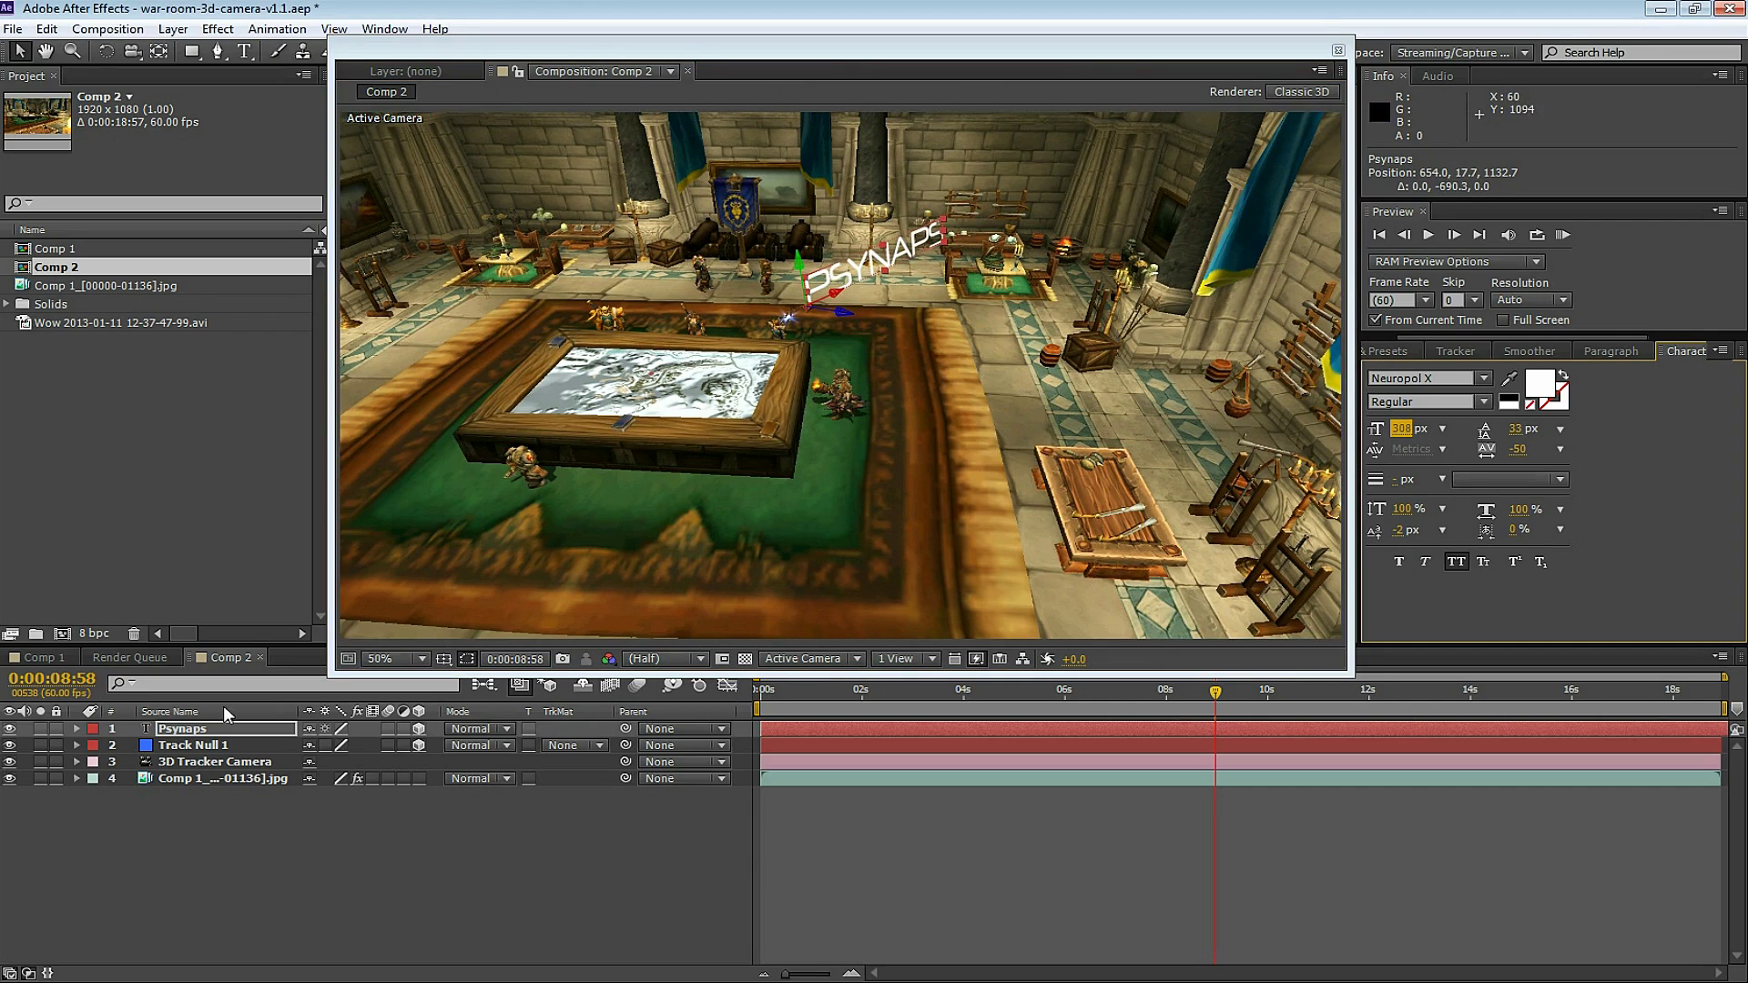
Reveal the Position property of Track Null 1 and copy it.
{"action": "left_click", "coordinate": [854, 750]}
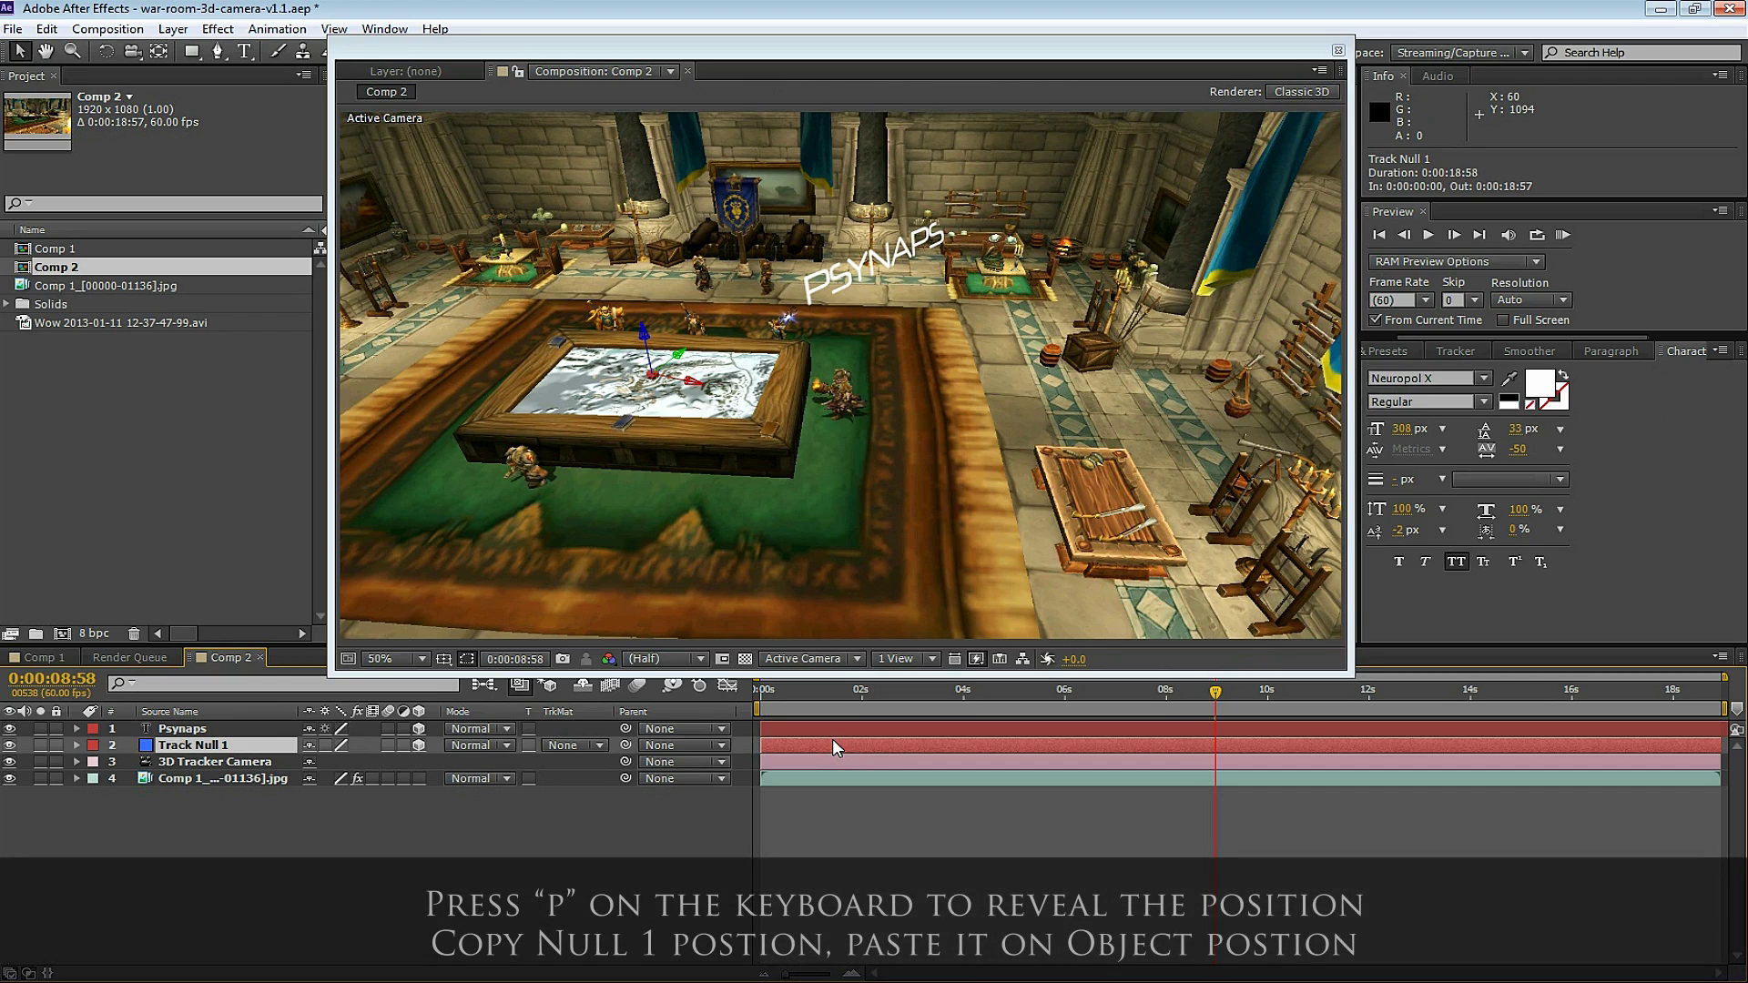
{"action": "key", "text": "p"}
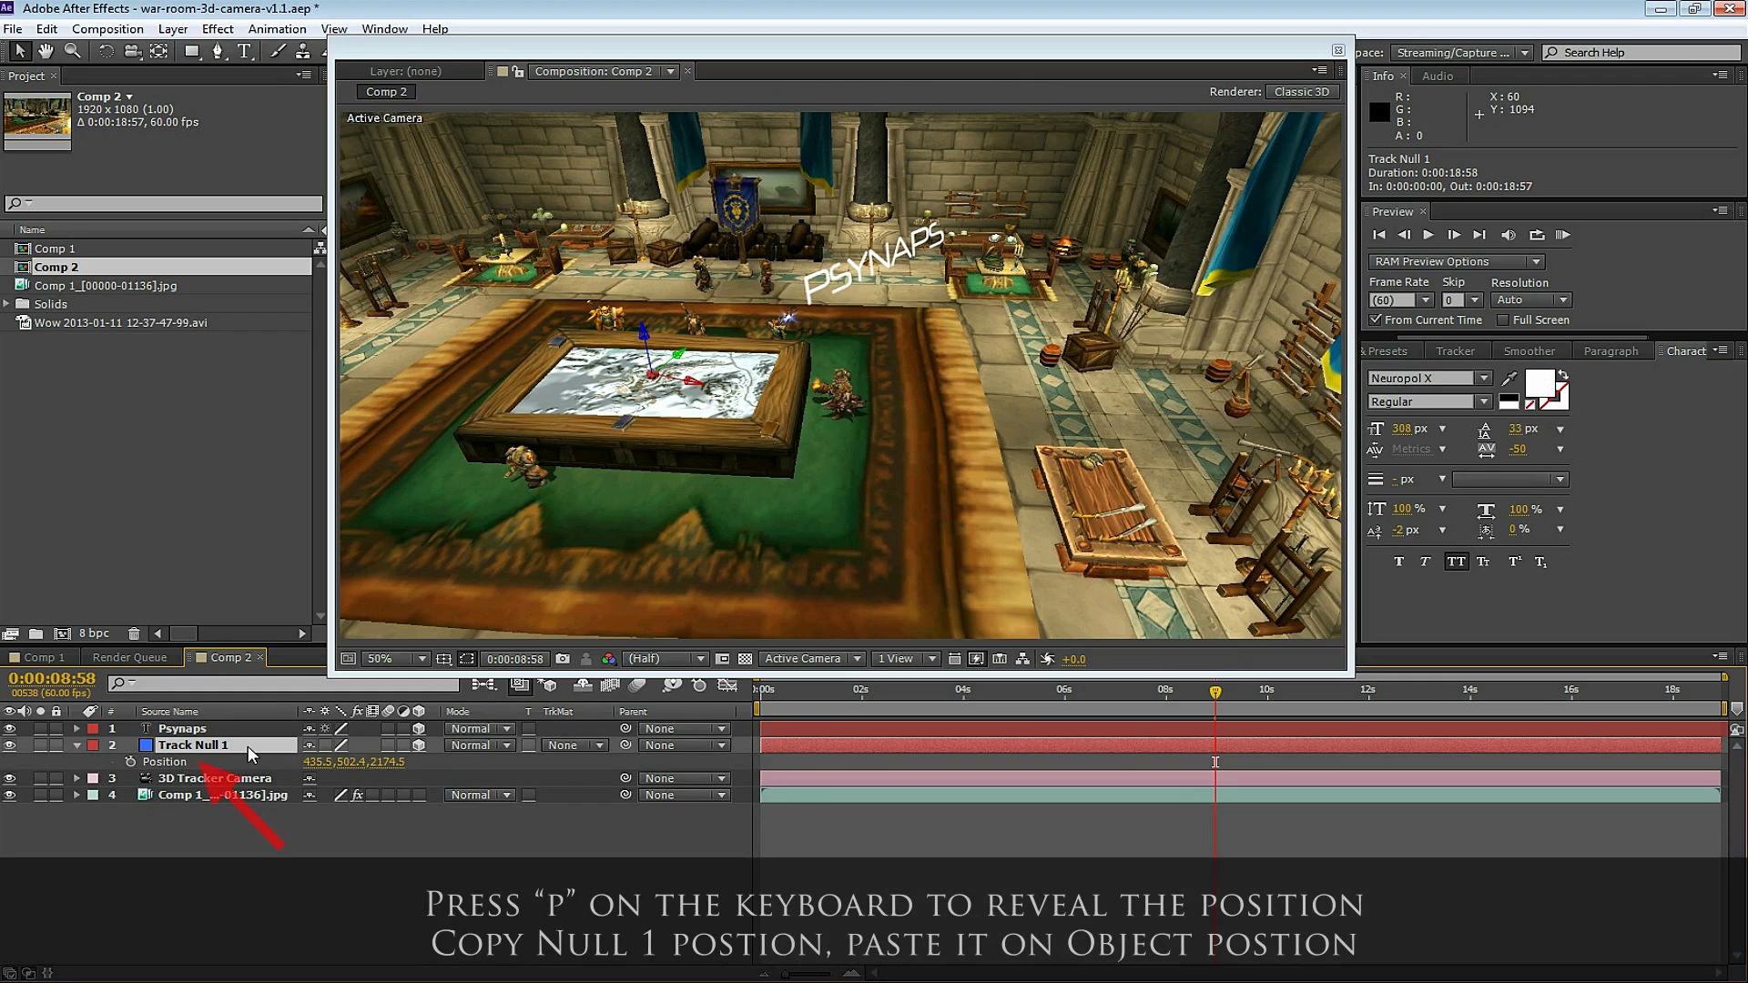
{"action": "left_click", "coordinate": [165, 763]}
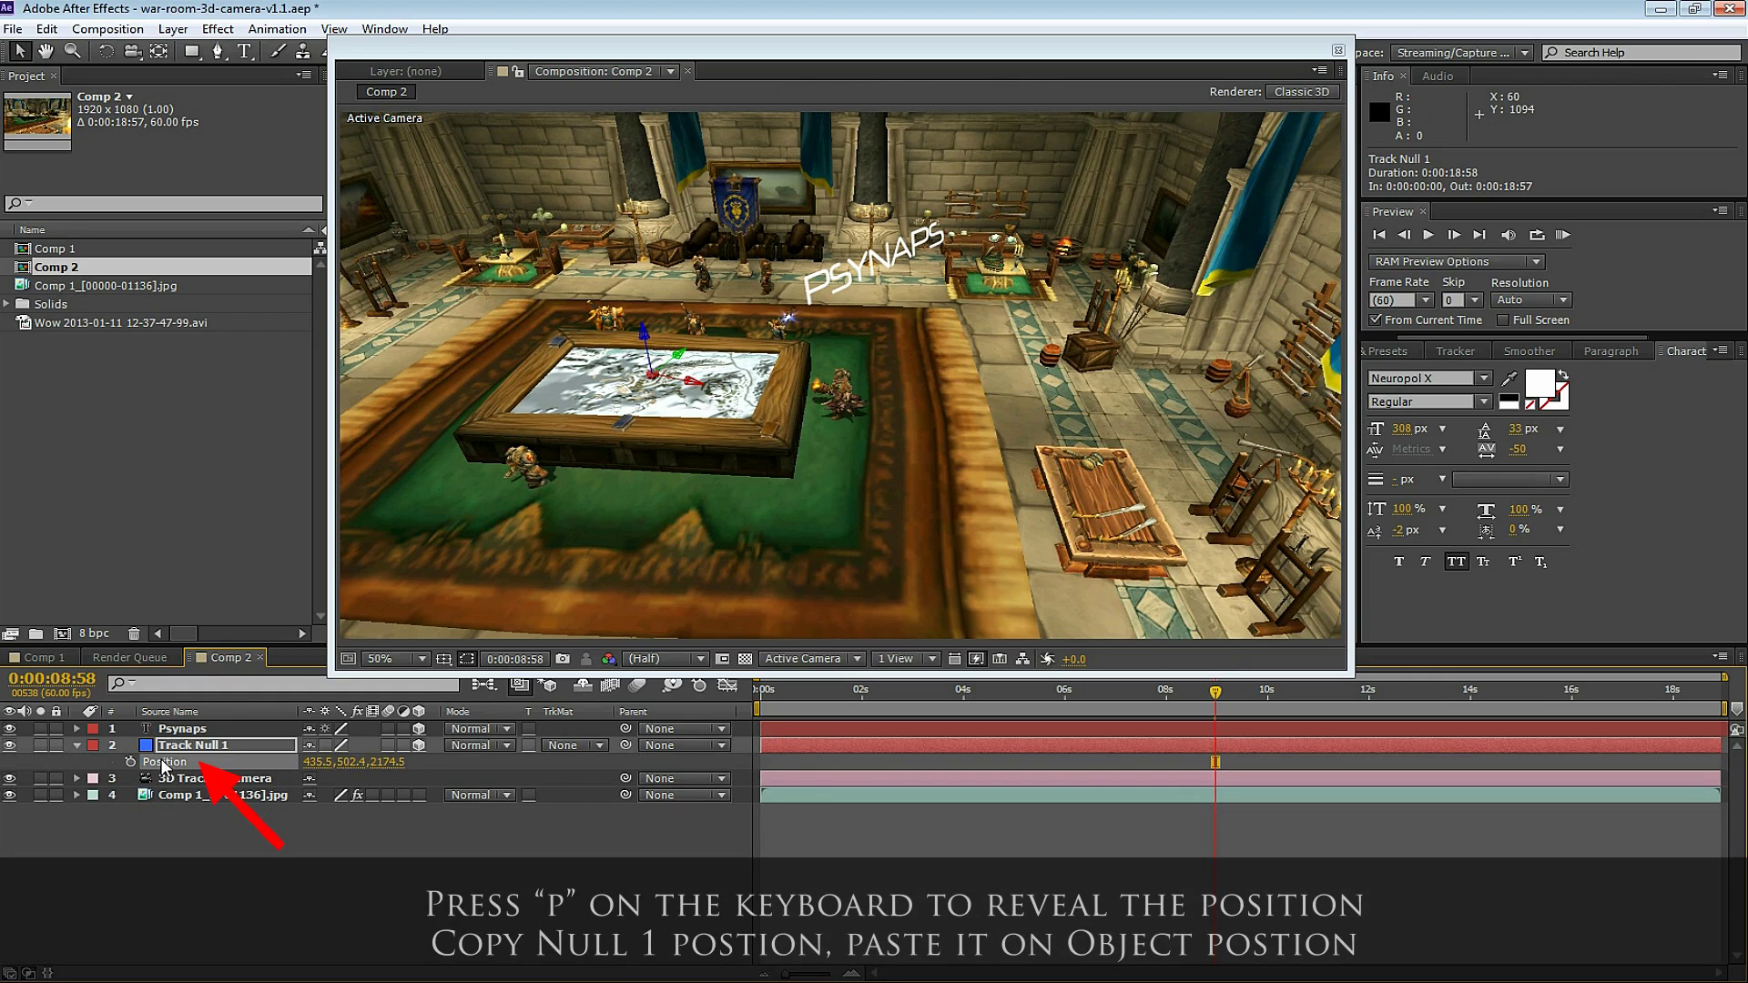
{"action": "right_click", "coordinate": [164, 765]}
{"action": "left_click", "coordinate": [157, 762]}
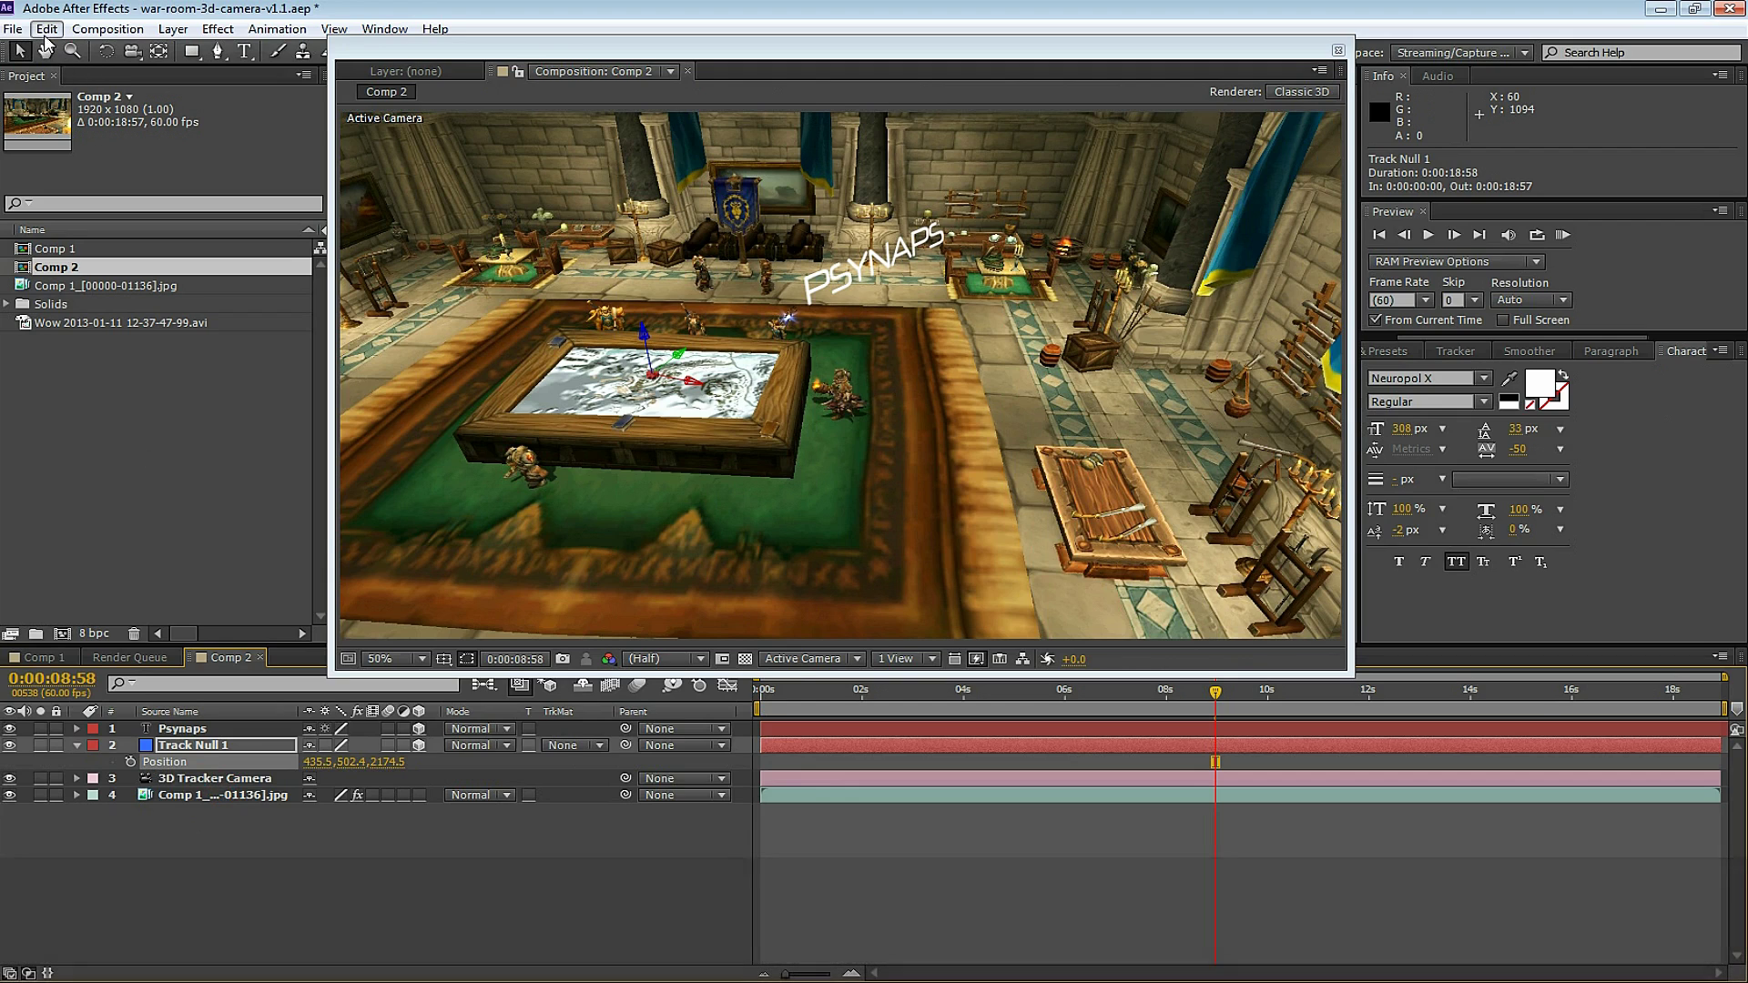
{"action": "left_click", "coordinate": [46, 28]}
{"action": "key", "text": "Escape"}
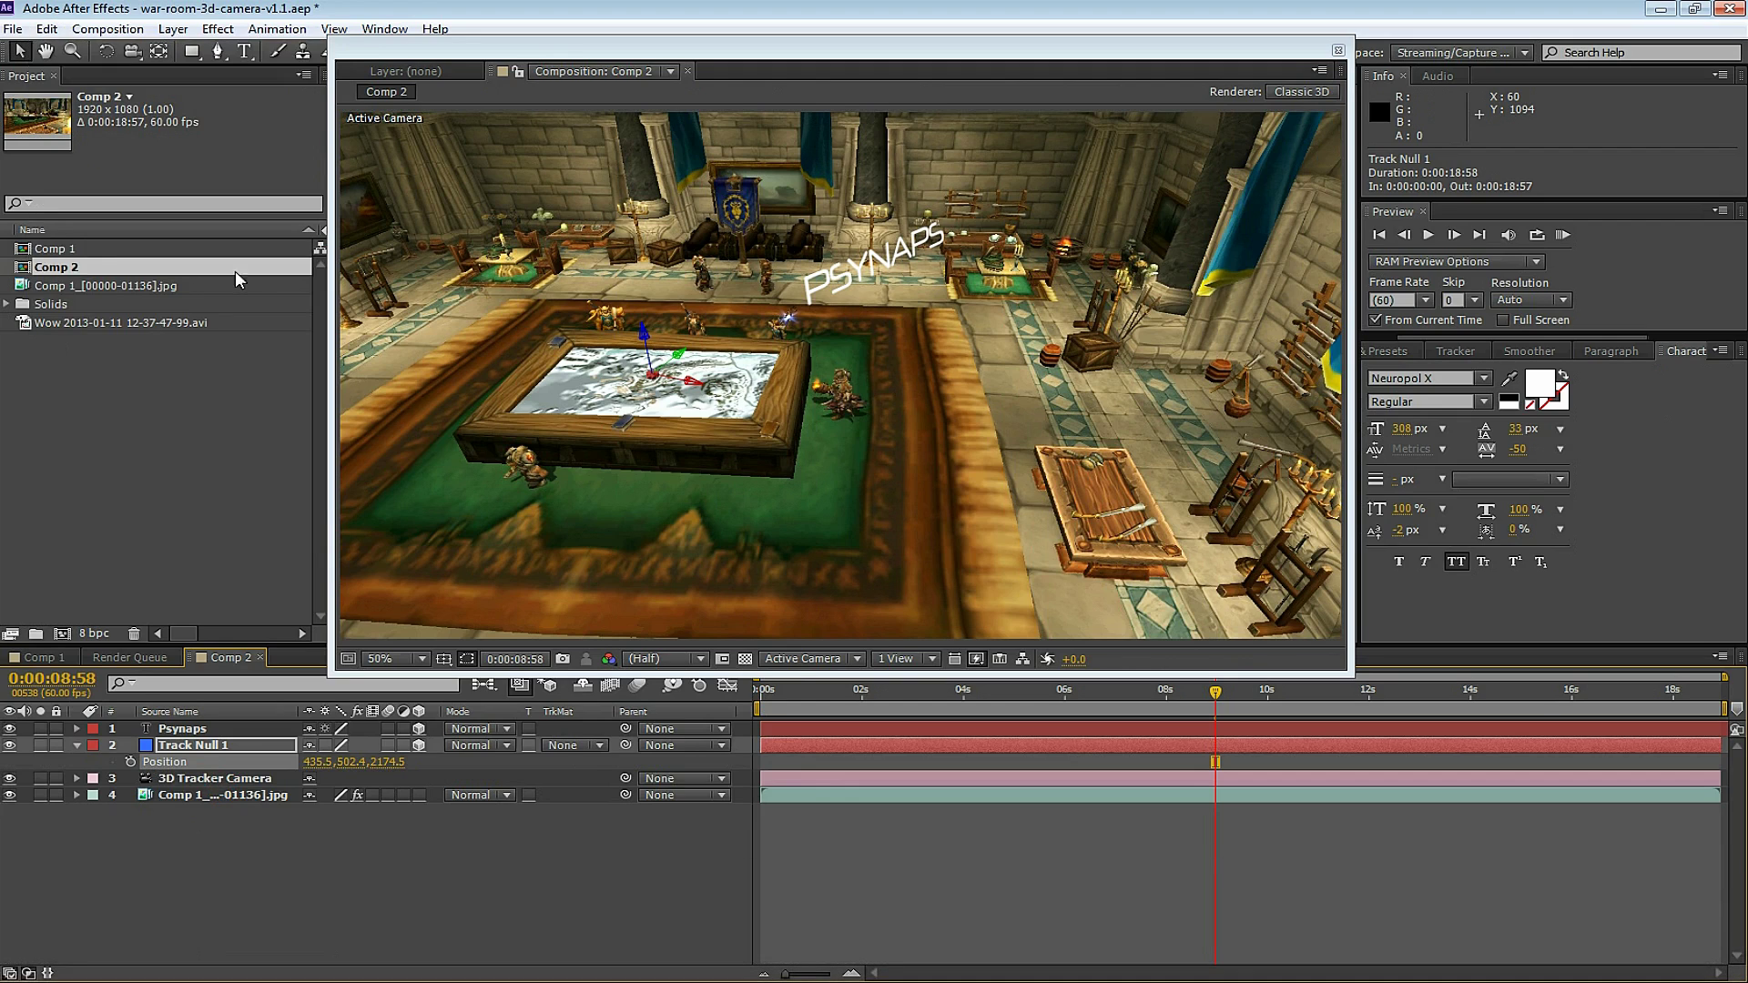
Paste the copied null position, 435.5, 502.4, 2174.5, onto the Position property of the Psynaps text layer.
{"action": "left_click", "coordinate": [772, 729]}
{"action": "key", "text": "p"}
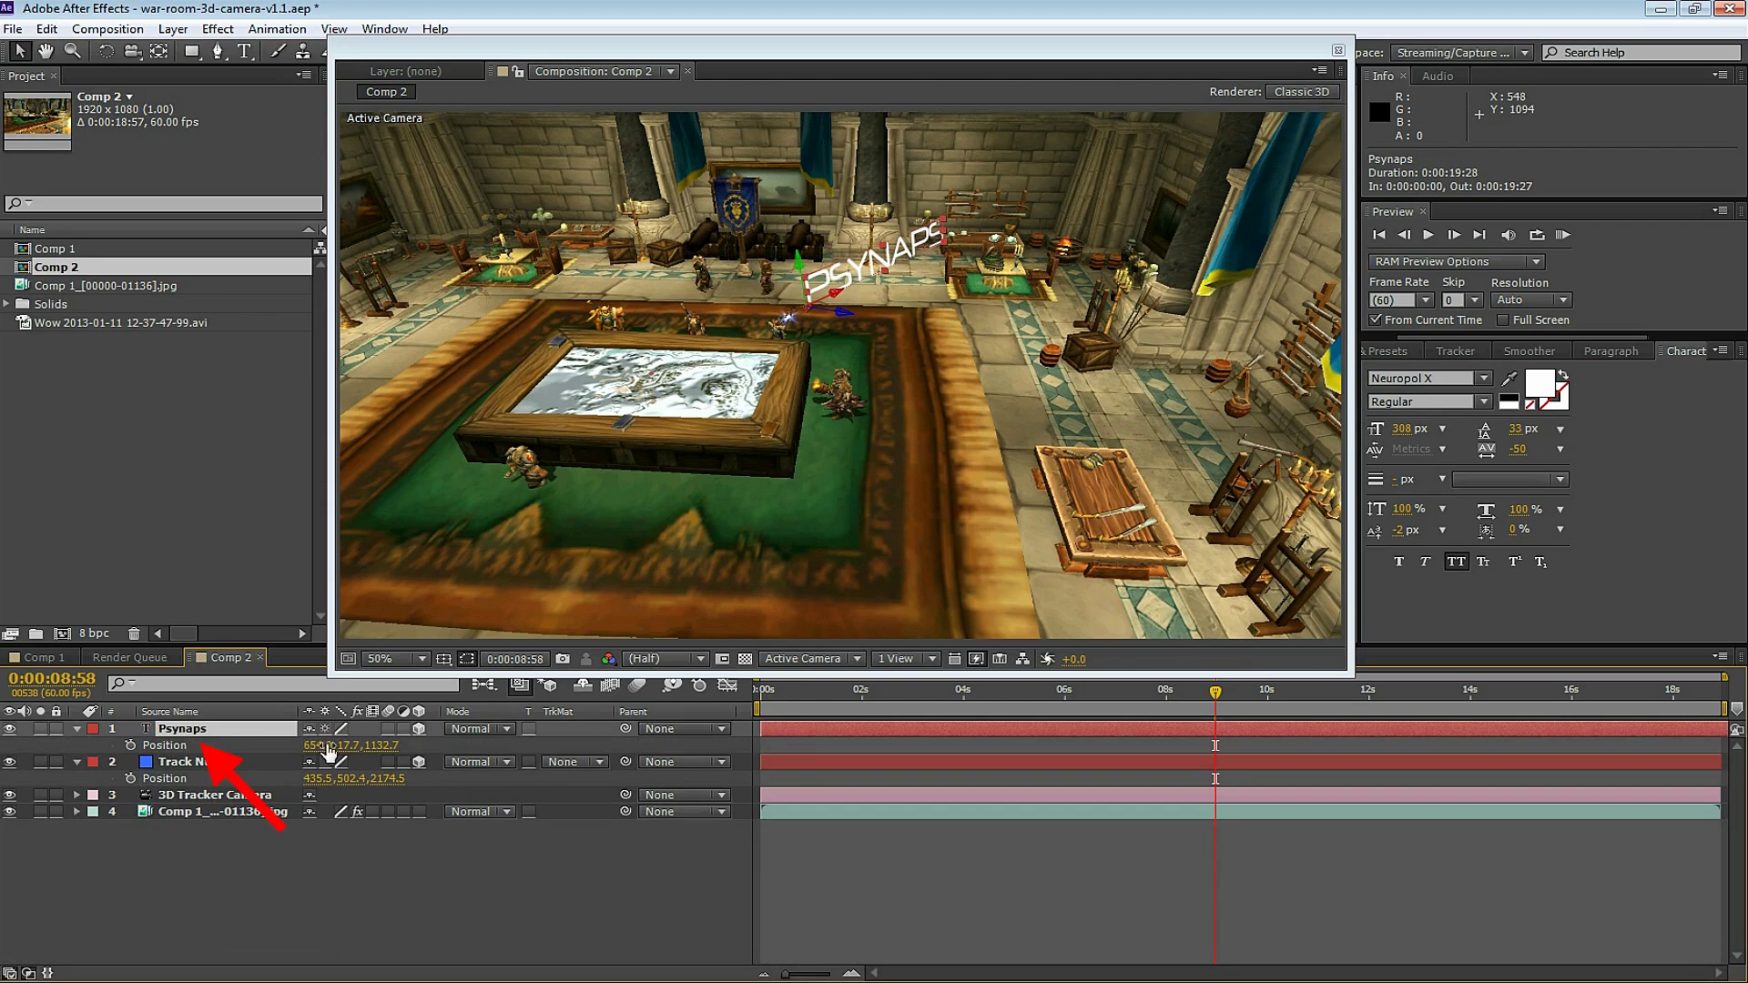
{"action": "left_click", "coordinate": [159, 748]}
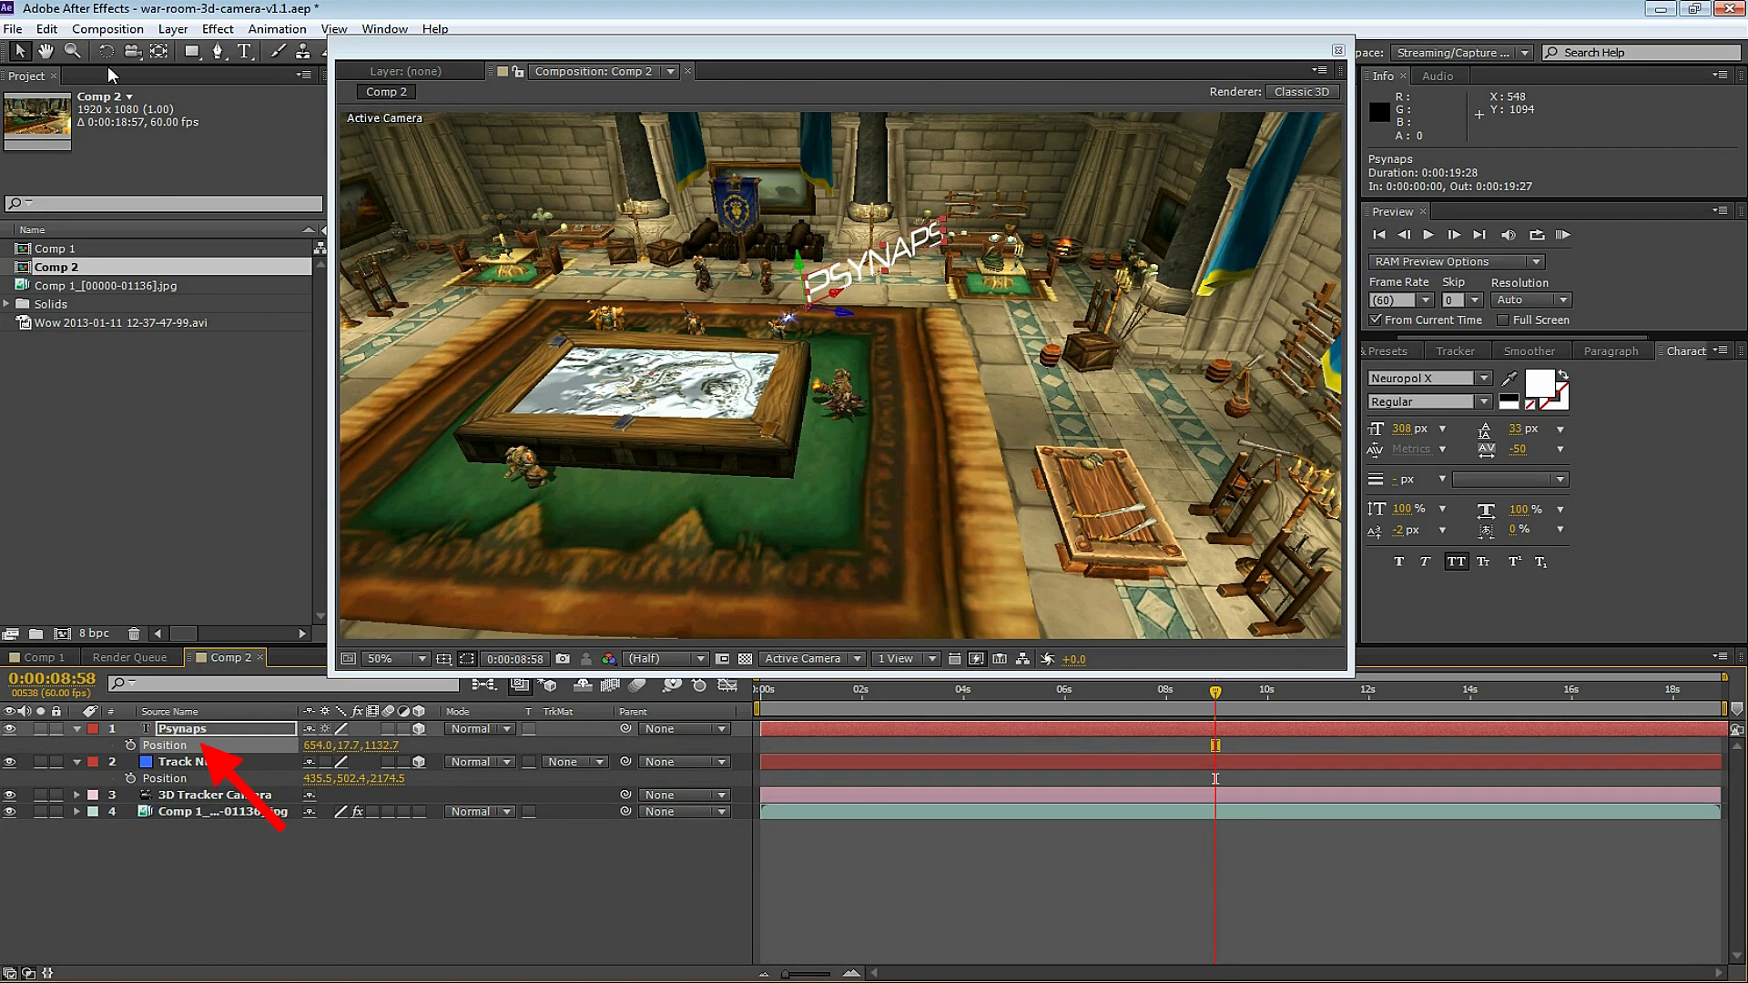
{"action": "left_click", "coordinate": [46, 30]}
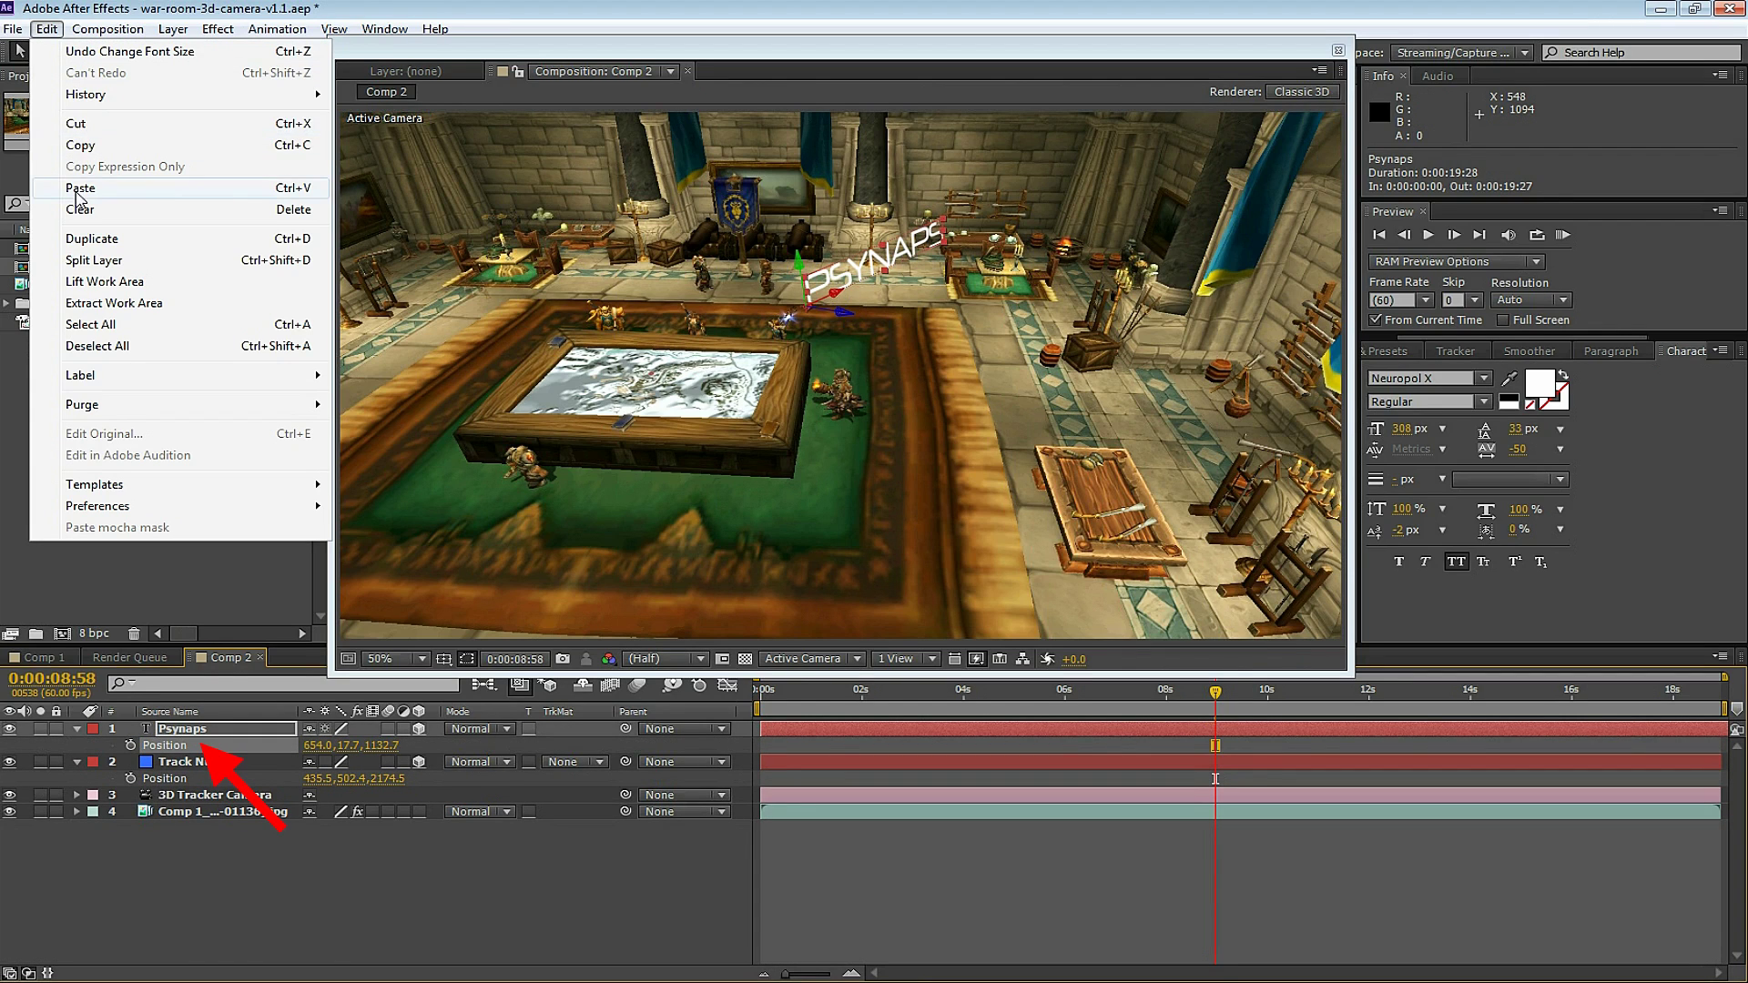
{"action": "left_click", "coordinate": [167, 199]}
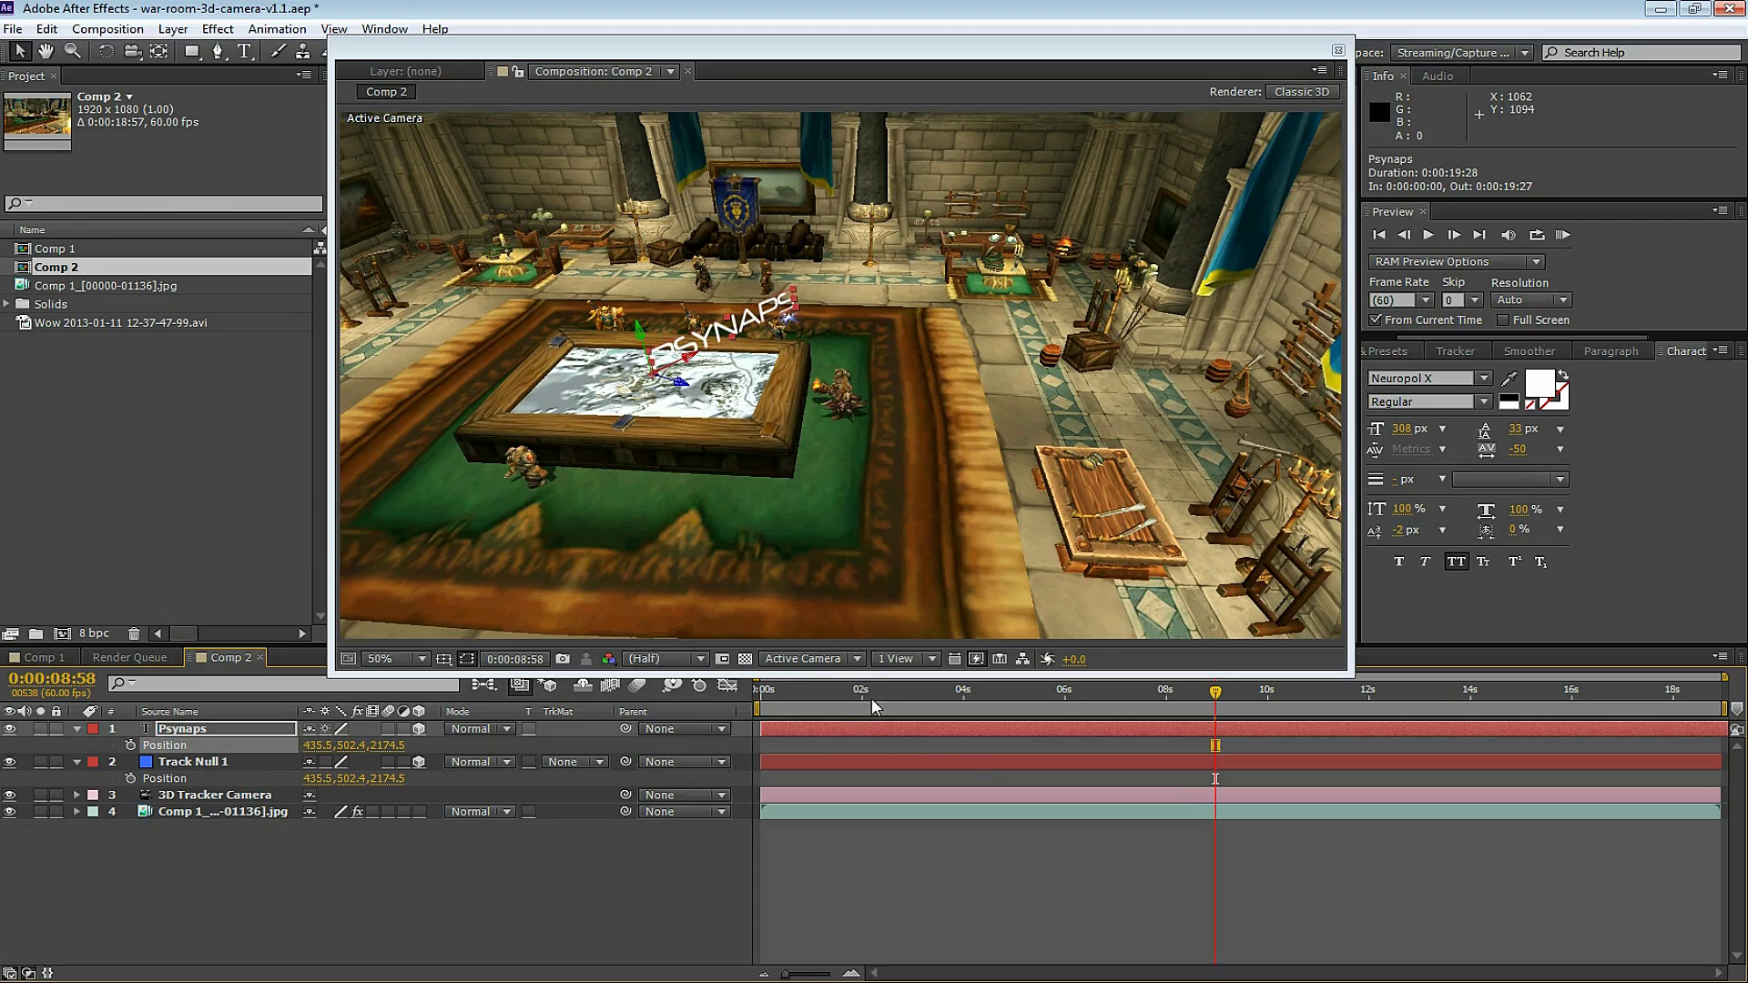
Enlarge the Psynaps text to a font size of 459 px, judging it at 0:00:10:27.
{"action": "left_click_drag", "start_coordinate": [871, 697], "coordinate": [1289, 690]}
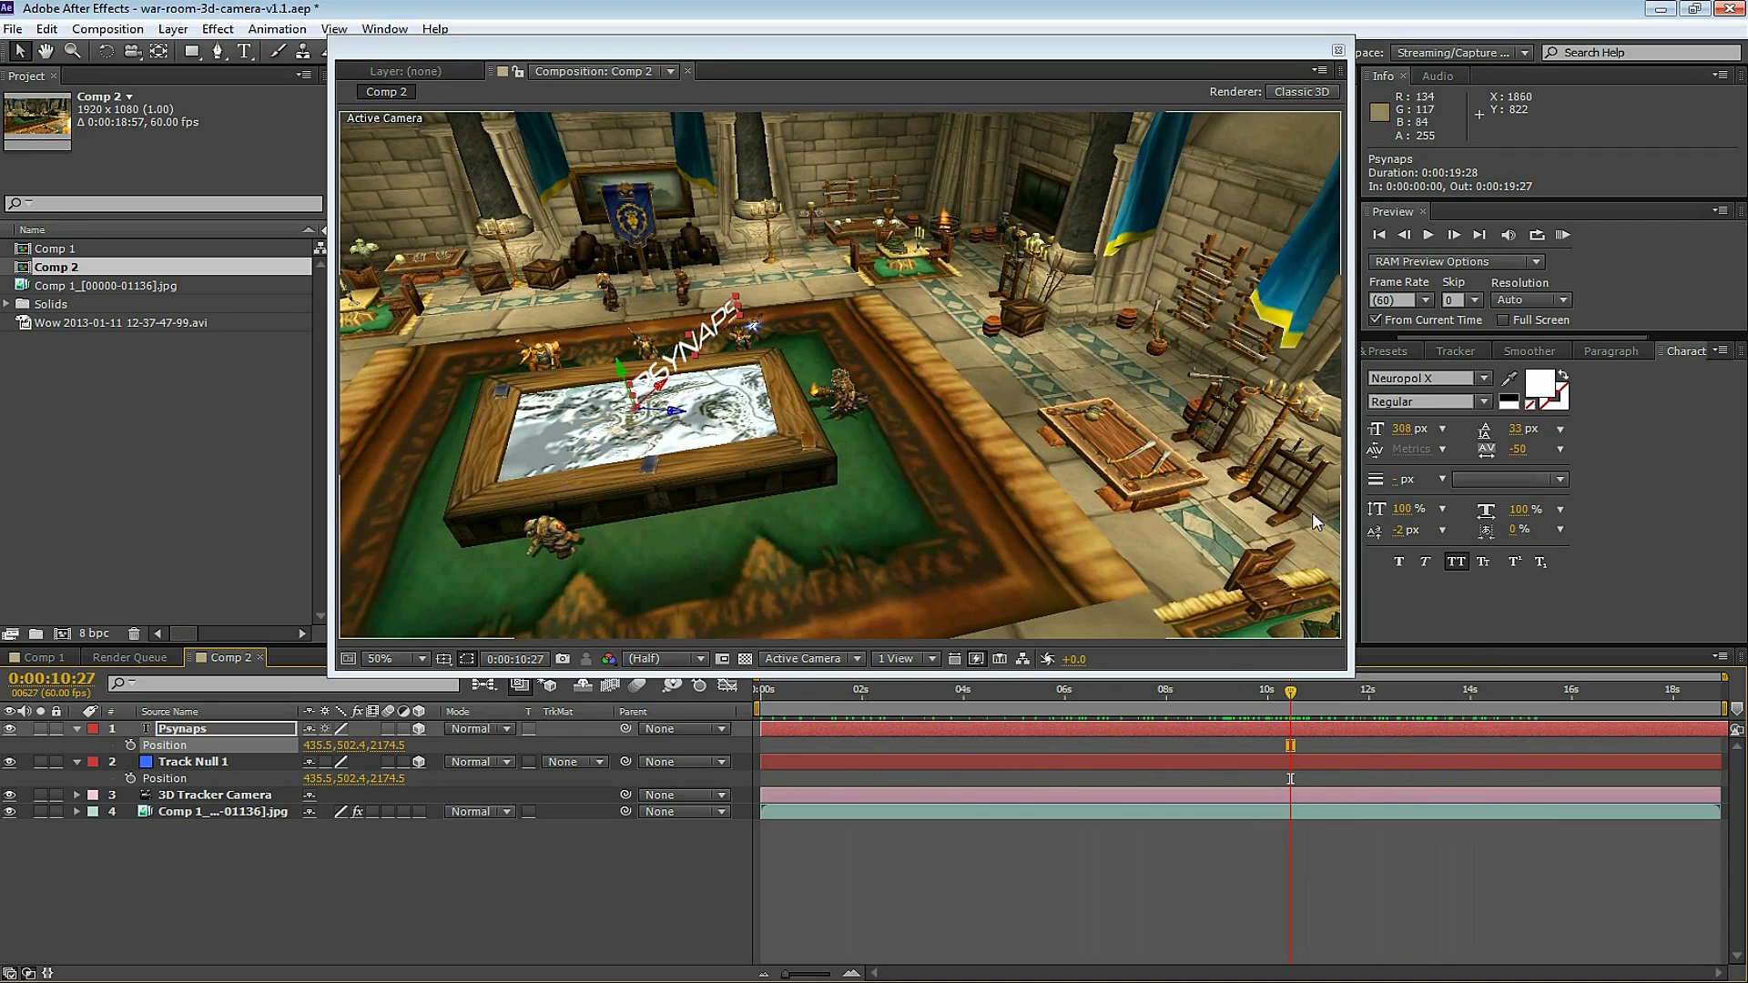
{"action": "left_click", "coordinate": [1402, 429]}
{"action": "left_click_drag", "start_coordinate": [1406, 431], "coordinate": [1573, 444]}
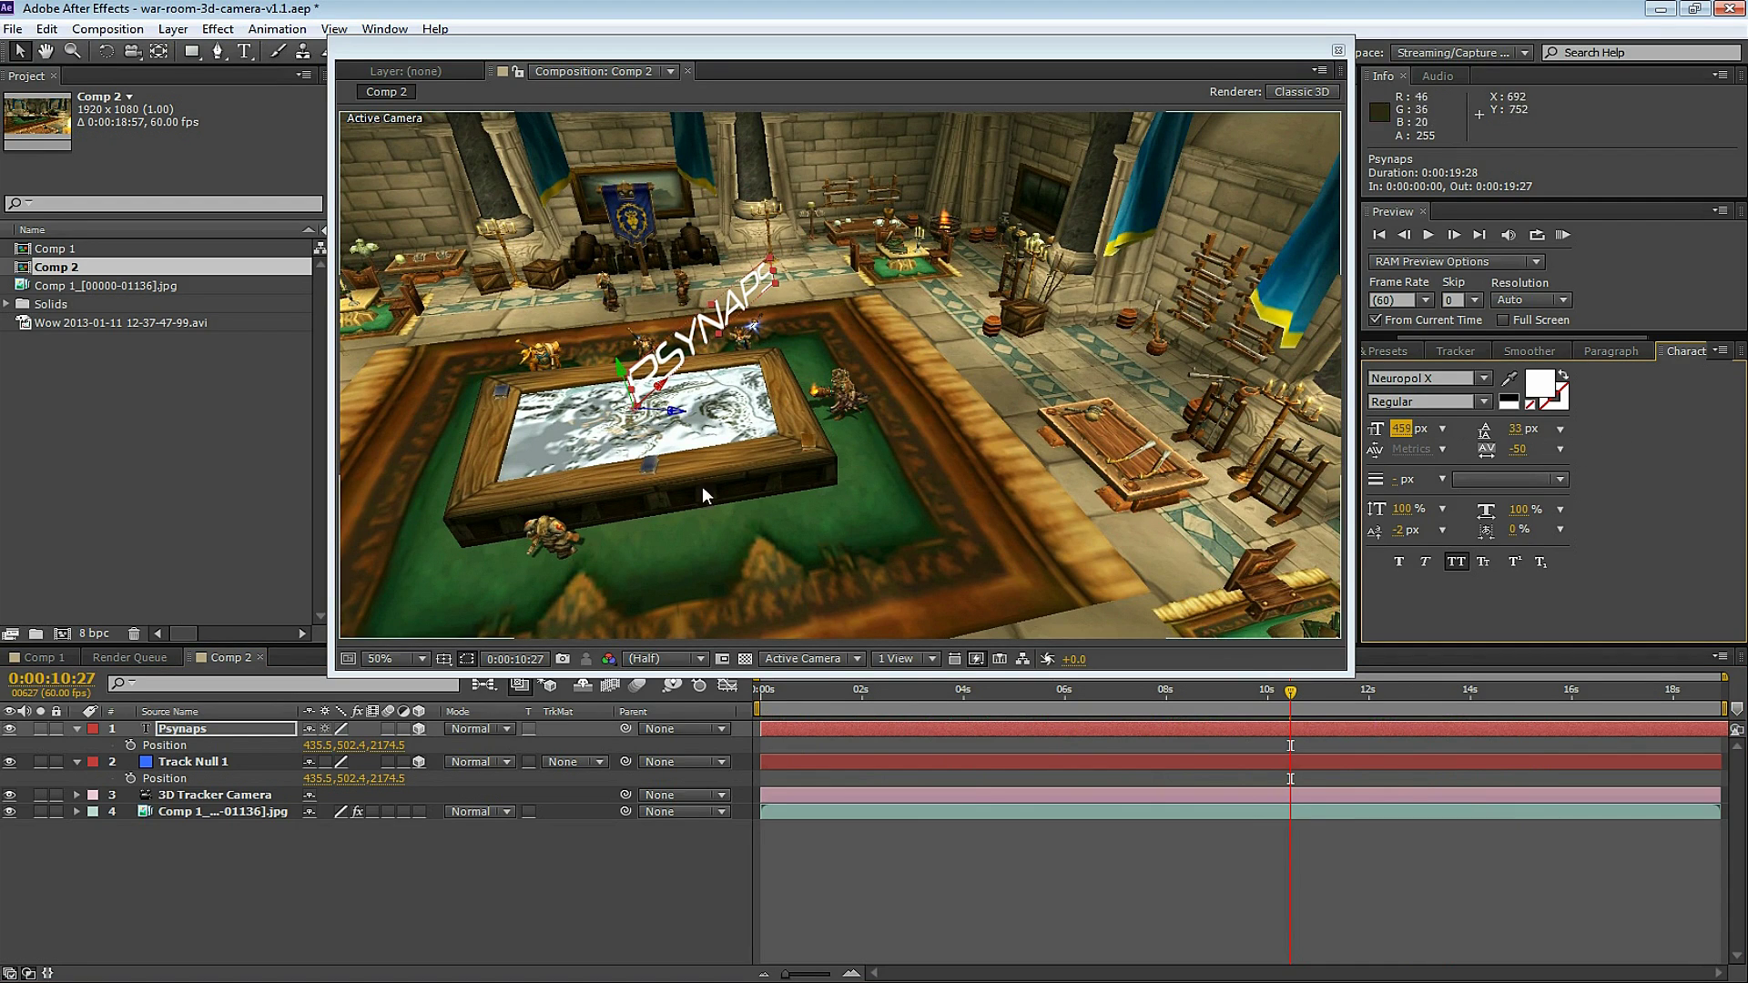
Rotate the Psynaps text layer to 4° on X and -33° on Y.
{"action": "left_click", "coordinate": [852, 730]}
{"action": "key", "text": "r"}
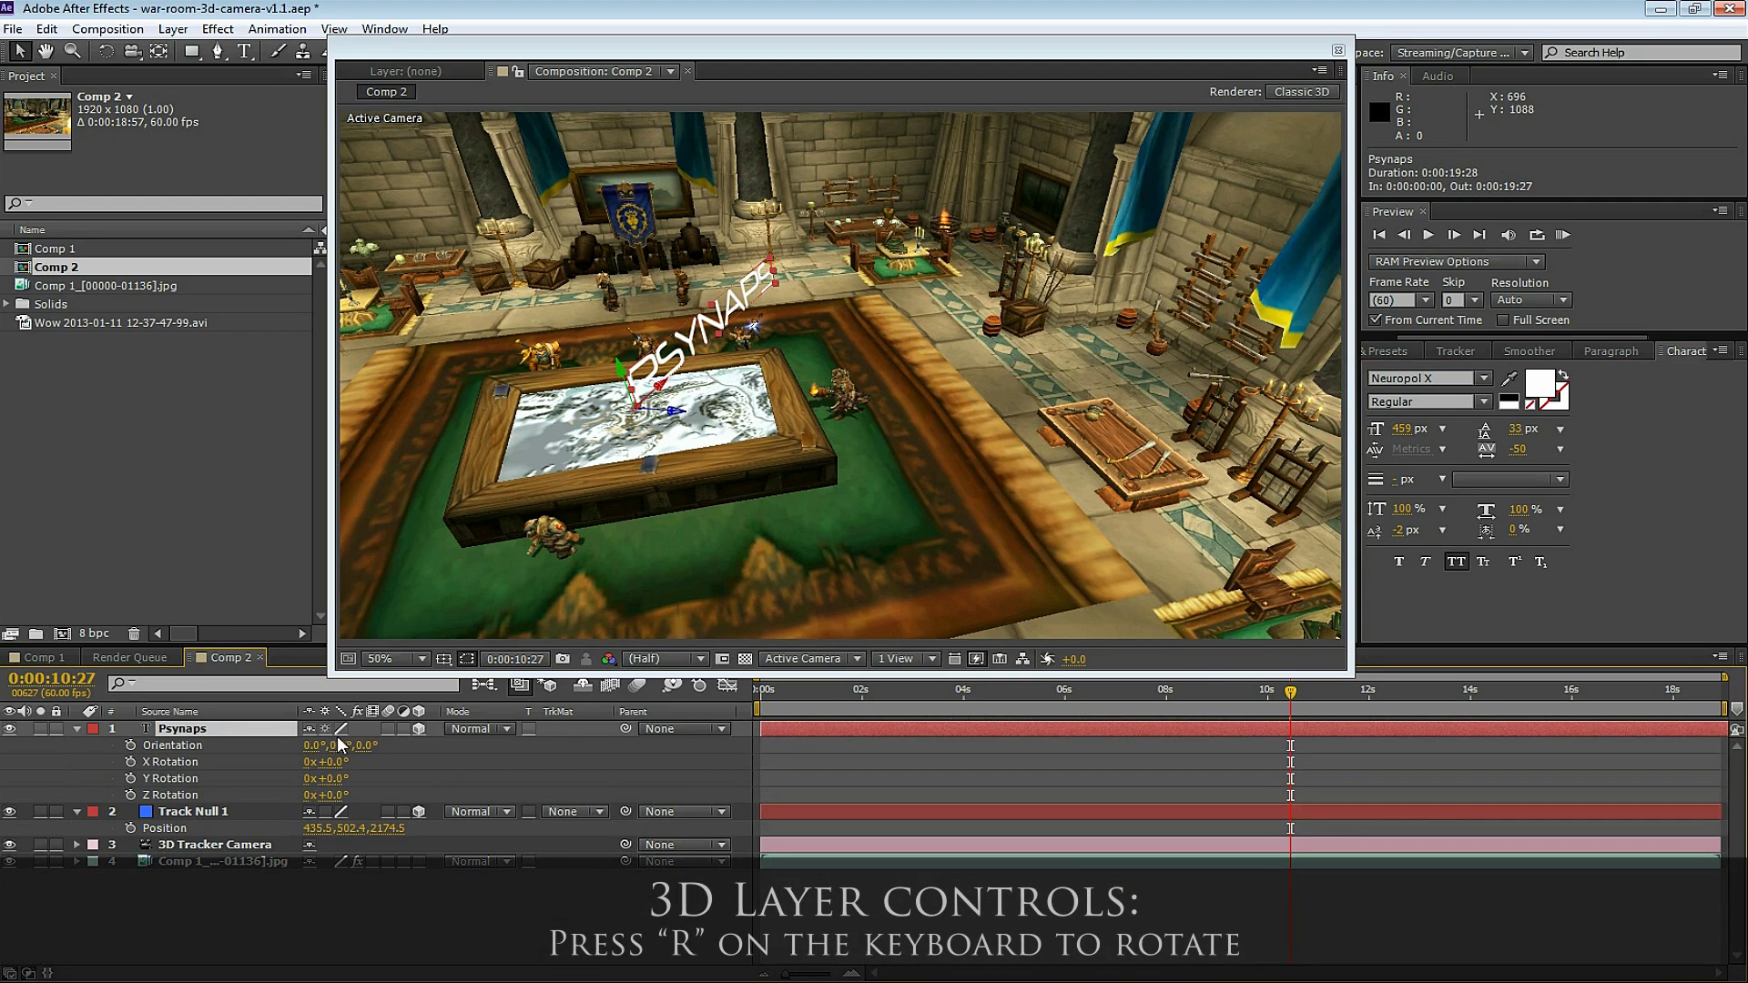
{"action": "mouse_move", "coordinate": [336, 770]}
{"action": "left_mouse_down"}
{"action": "mouse_move", "coordinate": [380, 765]}
{"action": "mouse_move", "coordinate": [312, 762]}
{"action": "mouse_move", "coordinate": [332, 763]}
{"action": "mouse_move", "coordinate": [294, 778]}
{"action": "mouse_move", "coordinate": [310, 778]}
{"action": "left_mouse_up"}
{"action": "key", "text": "ctrl+z"}
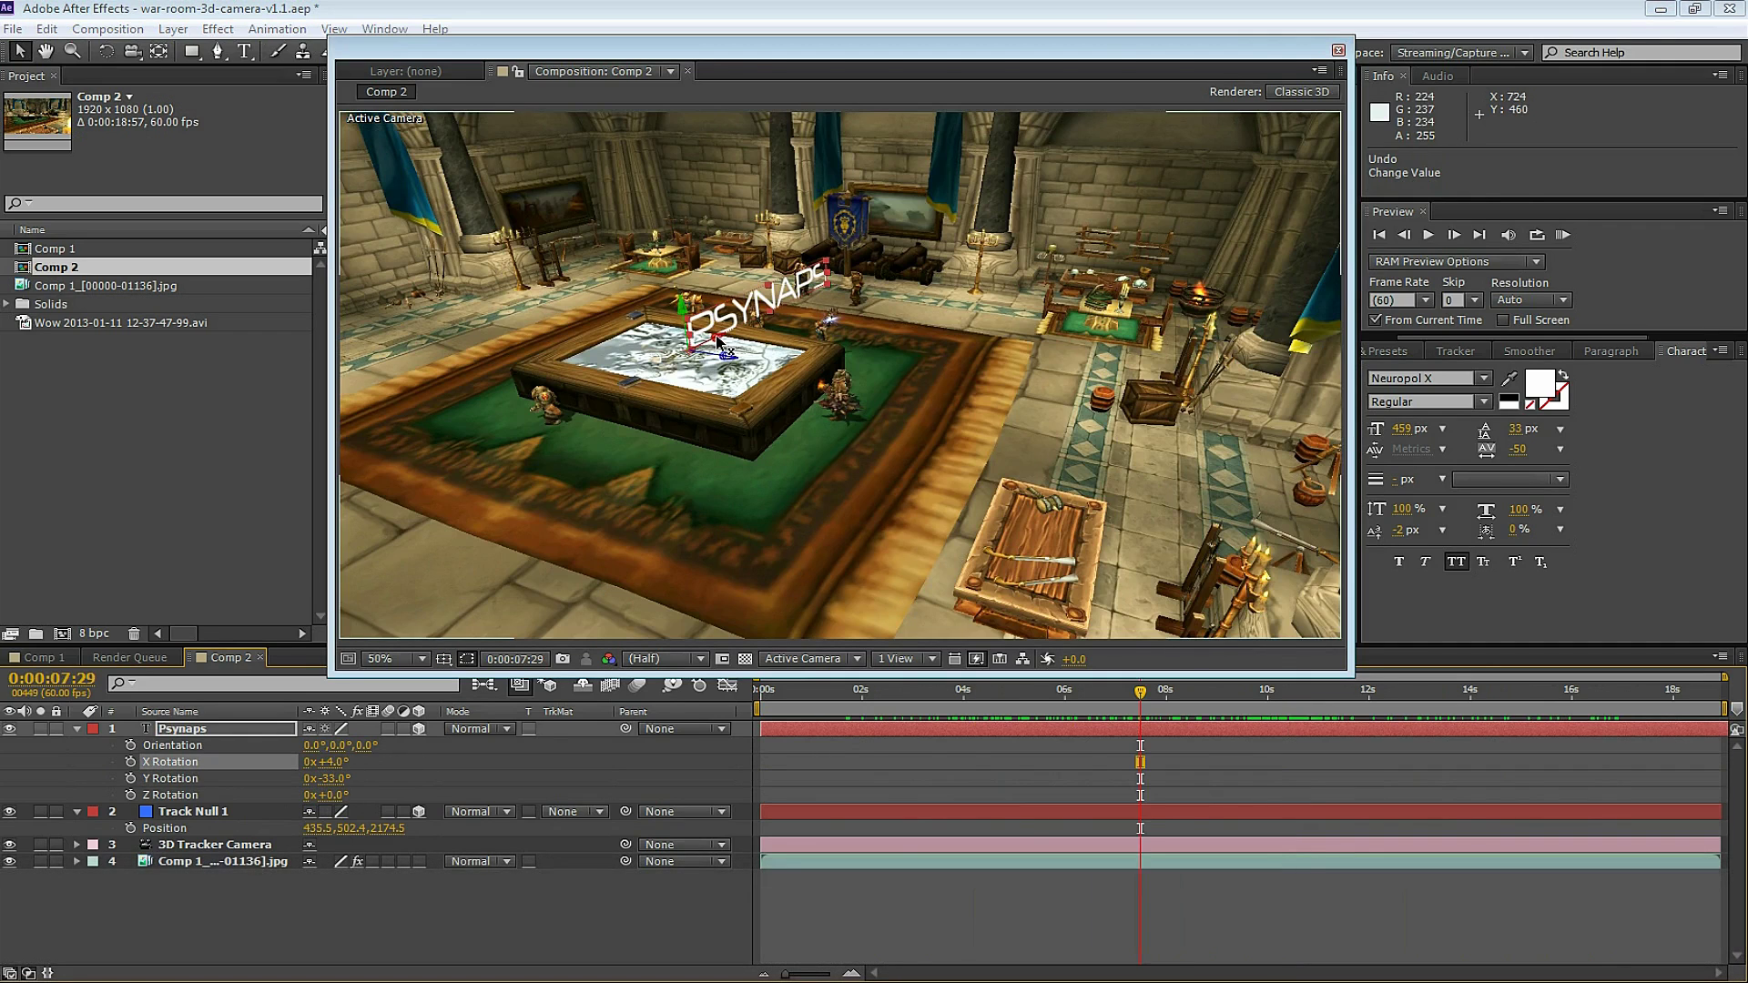
Move the Psynaps text along the map table's near edge to about -340, 353, 1659, checking it at different times.
{"action": "left_click_drag", "start_coordinate": [764, 310], "coordinate": [344, 474]}
{"action": "left_click_drag", "start_coordinate": [1140, 691], "coordinate": [1282, 694]}
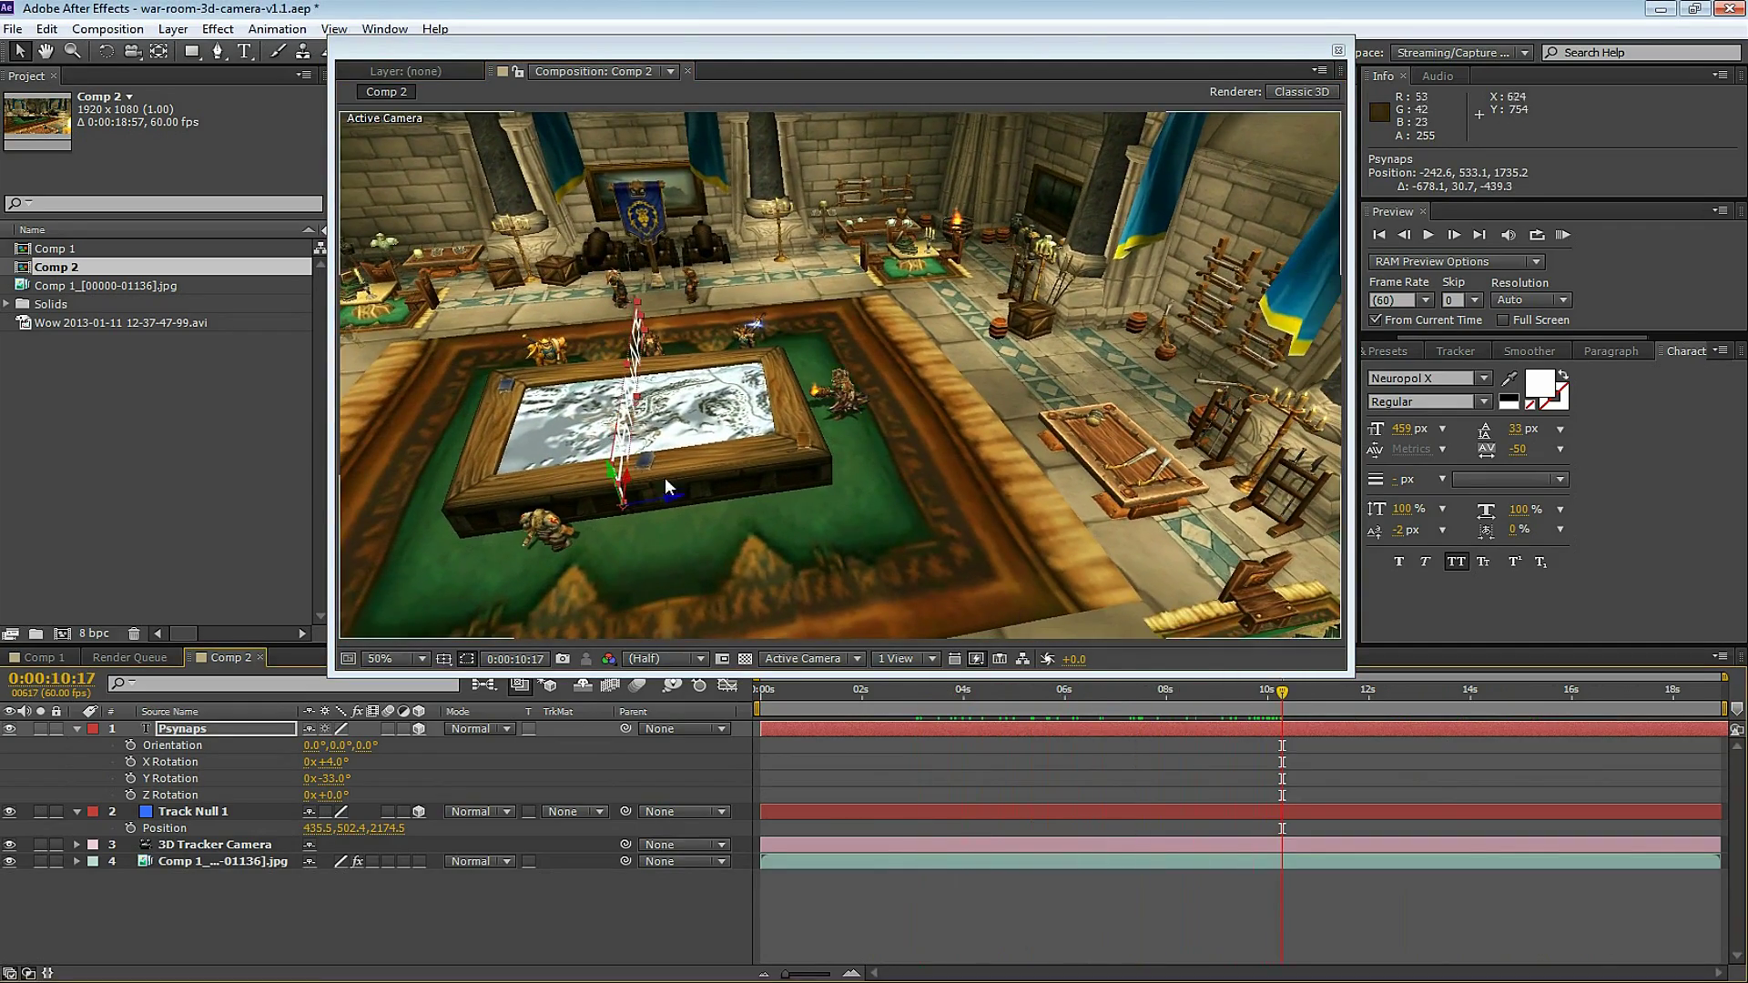
{"action": "left_click_drag", "start_coordinate": [608, 473], "coordinate": [596, 377]}
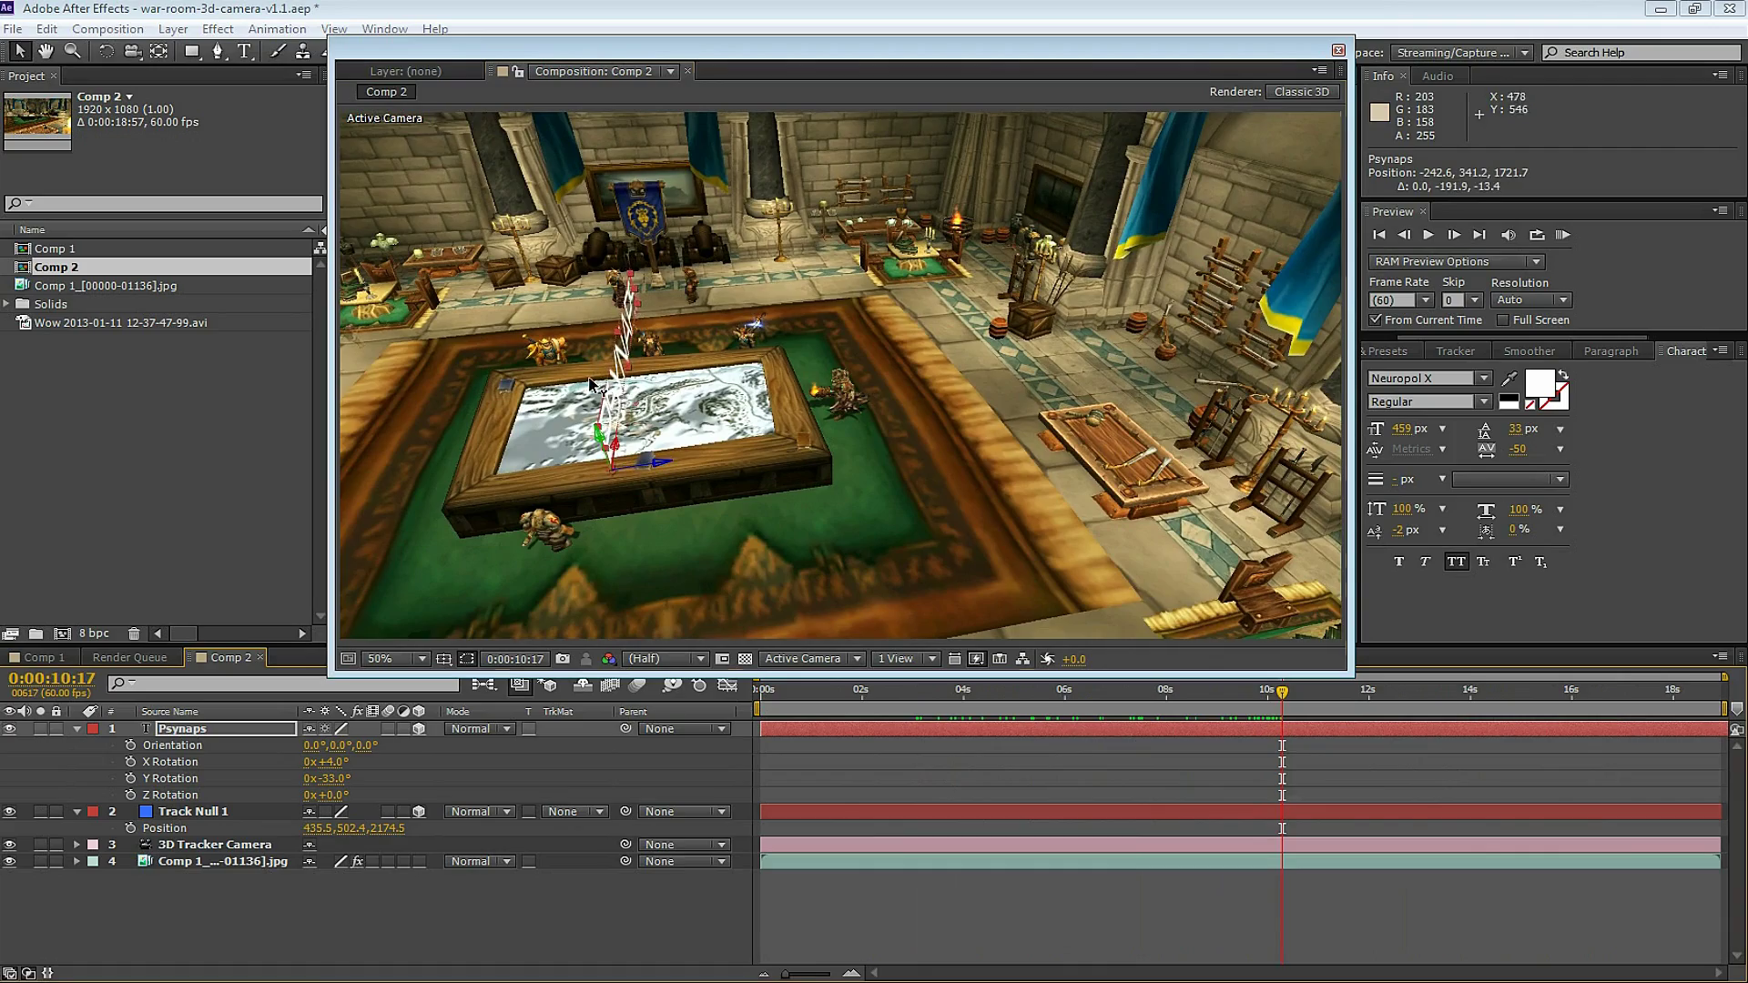
{"action": "left_click_drag", "start_coordinate": [1282, 692], "coordinate": [1150, 691]}
{"action": "left_click_drag", "start_coordinate": [600, 390], "coordinate": [542, 345]}
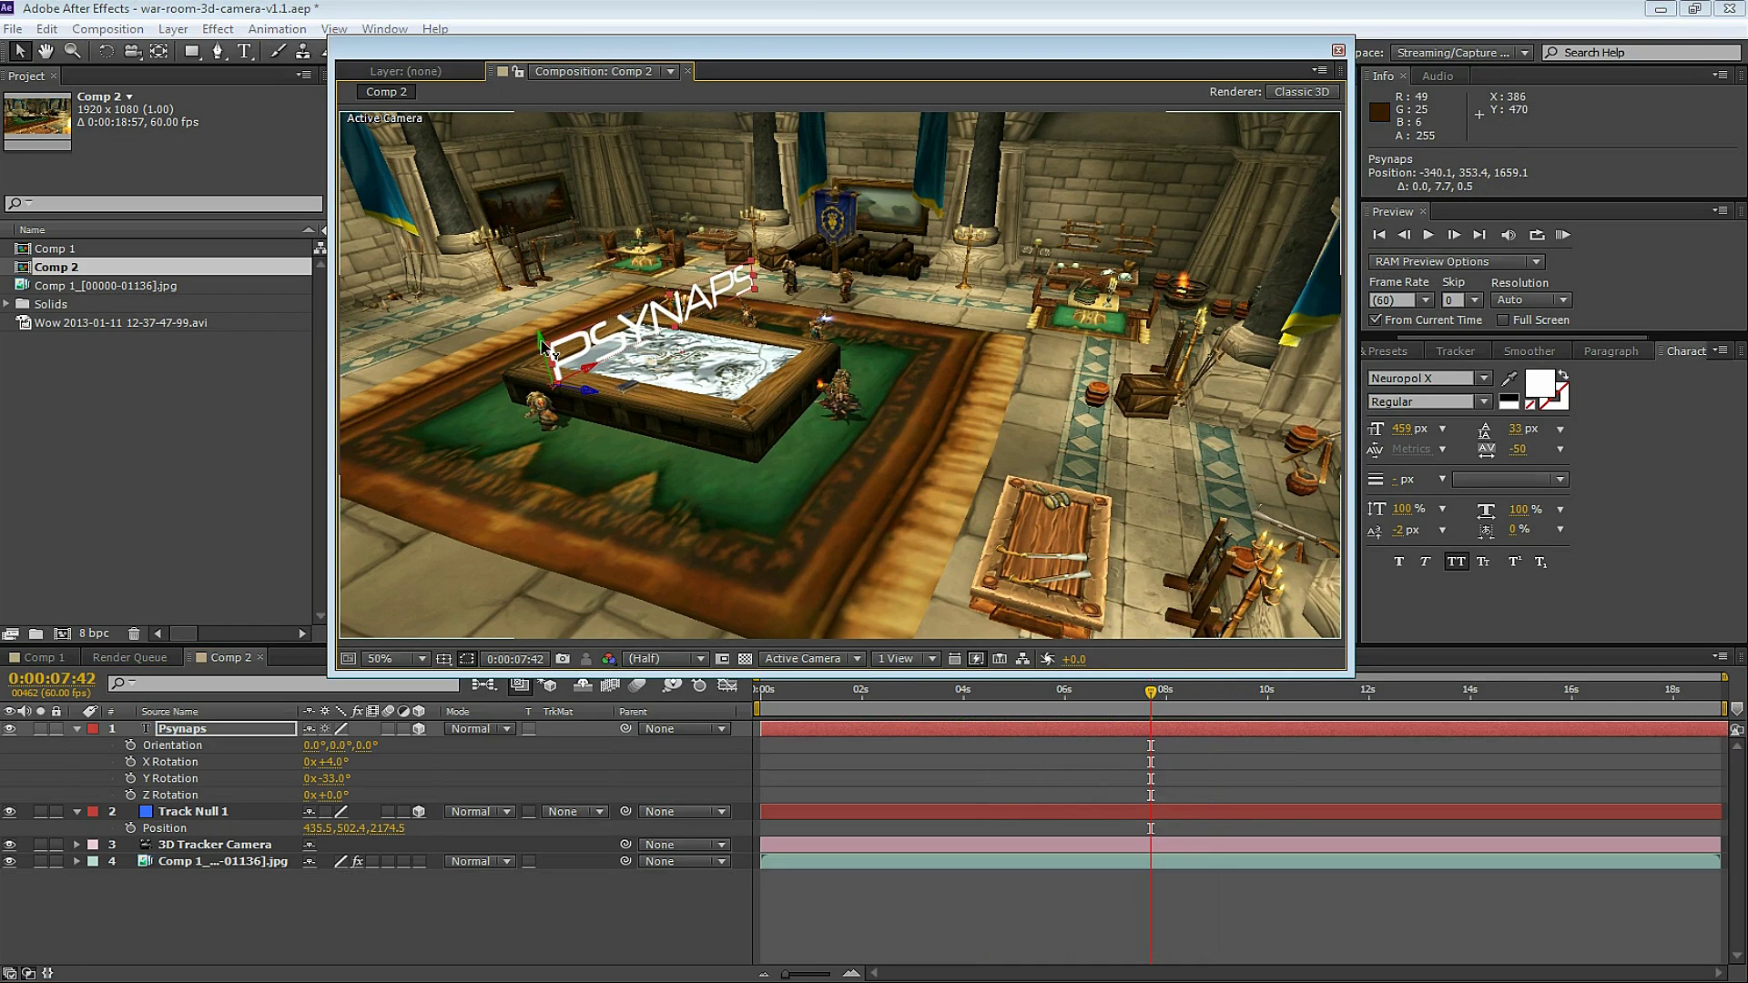
Choose a new fill colour for the Psynaps text.
{"action": "left_click", "coordinate": [1539, 384]}
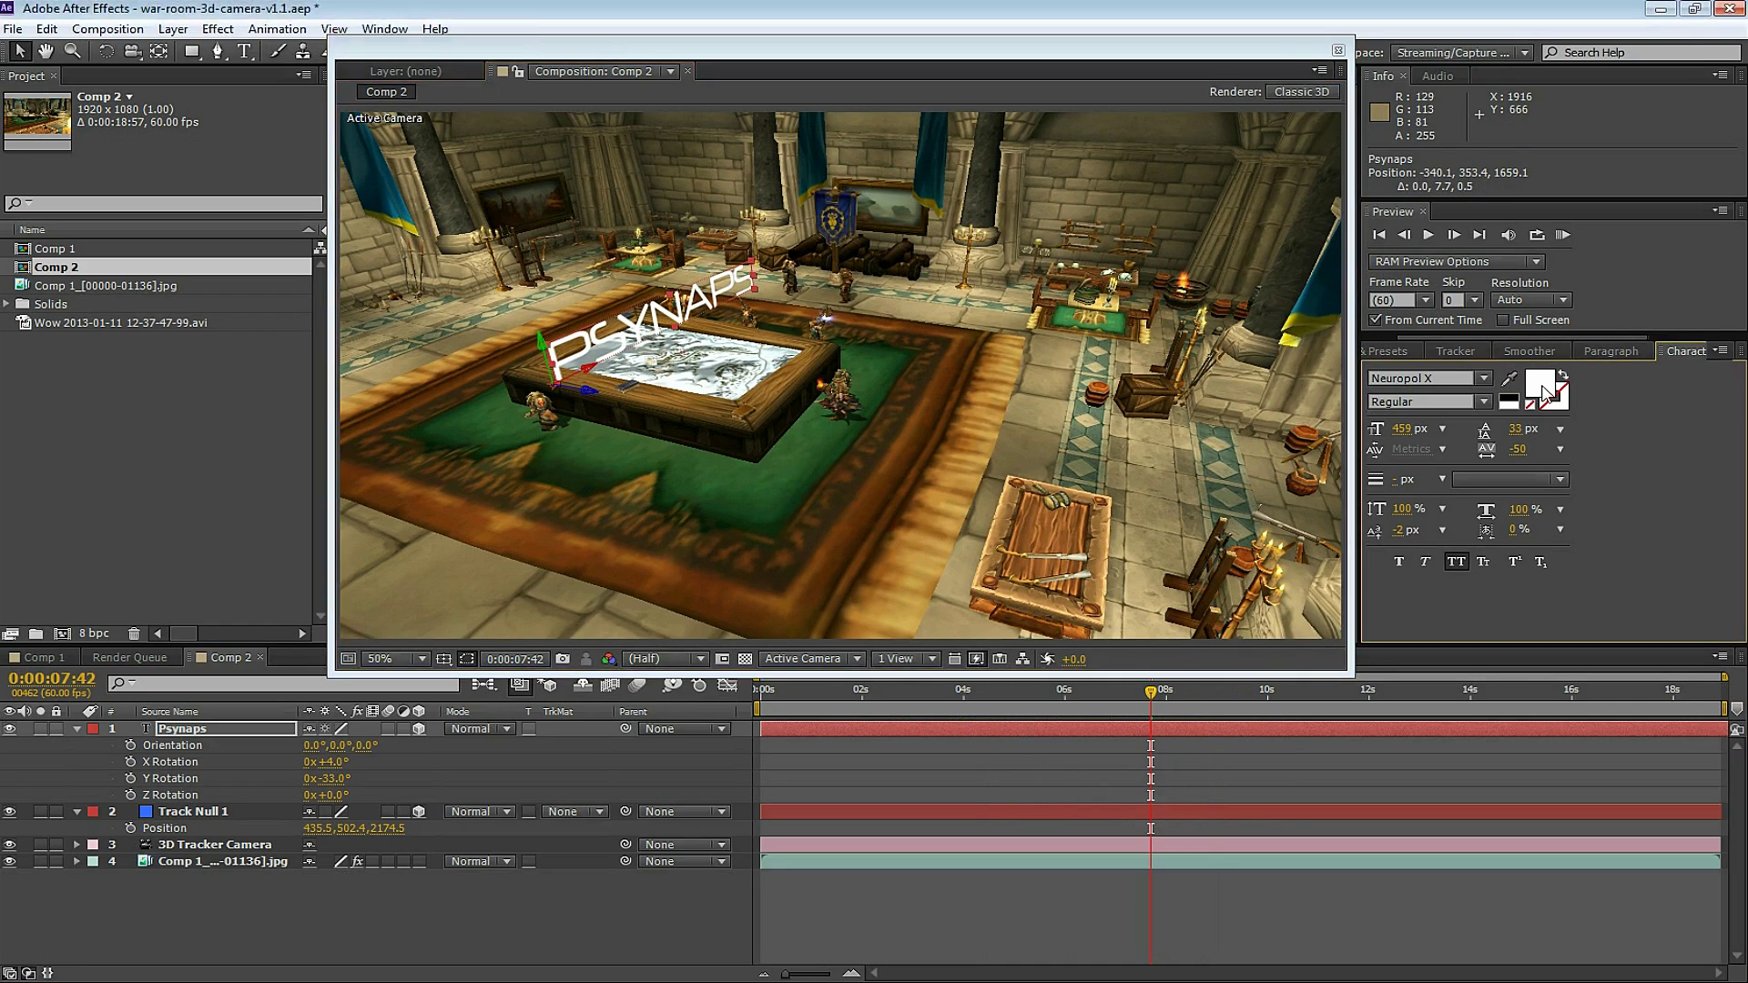
{"action": "left_click_drag", "start_coordinate": [211, 110], "coordinate": [342, 11]}
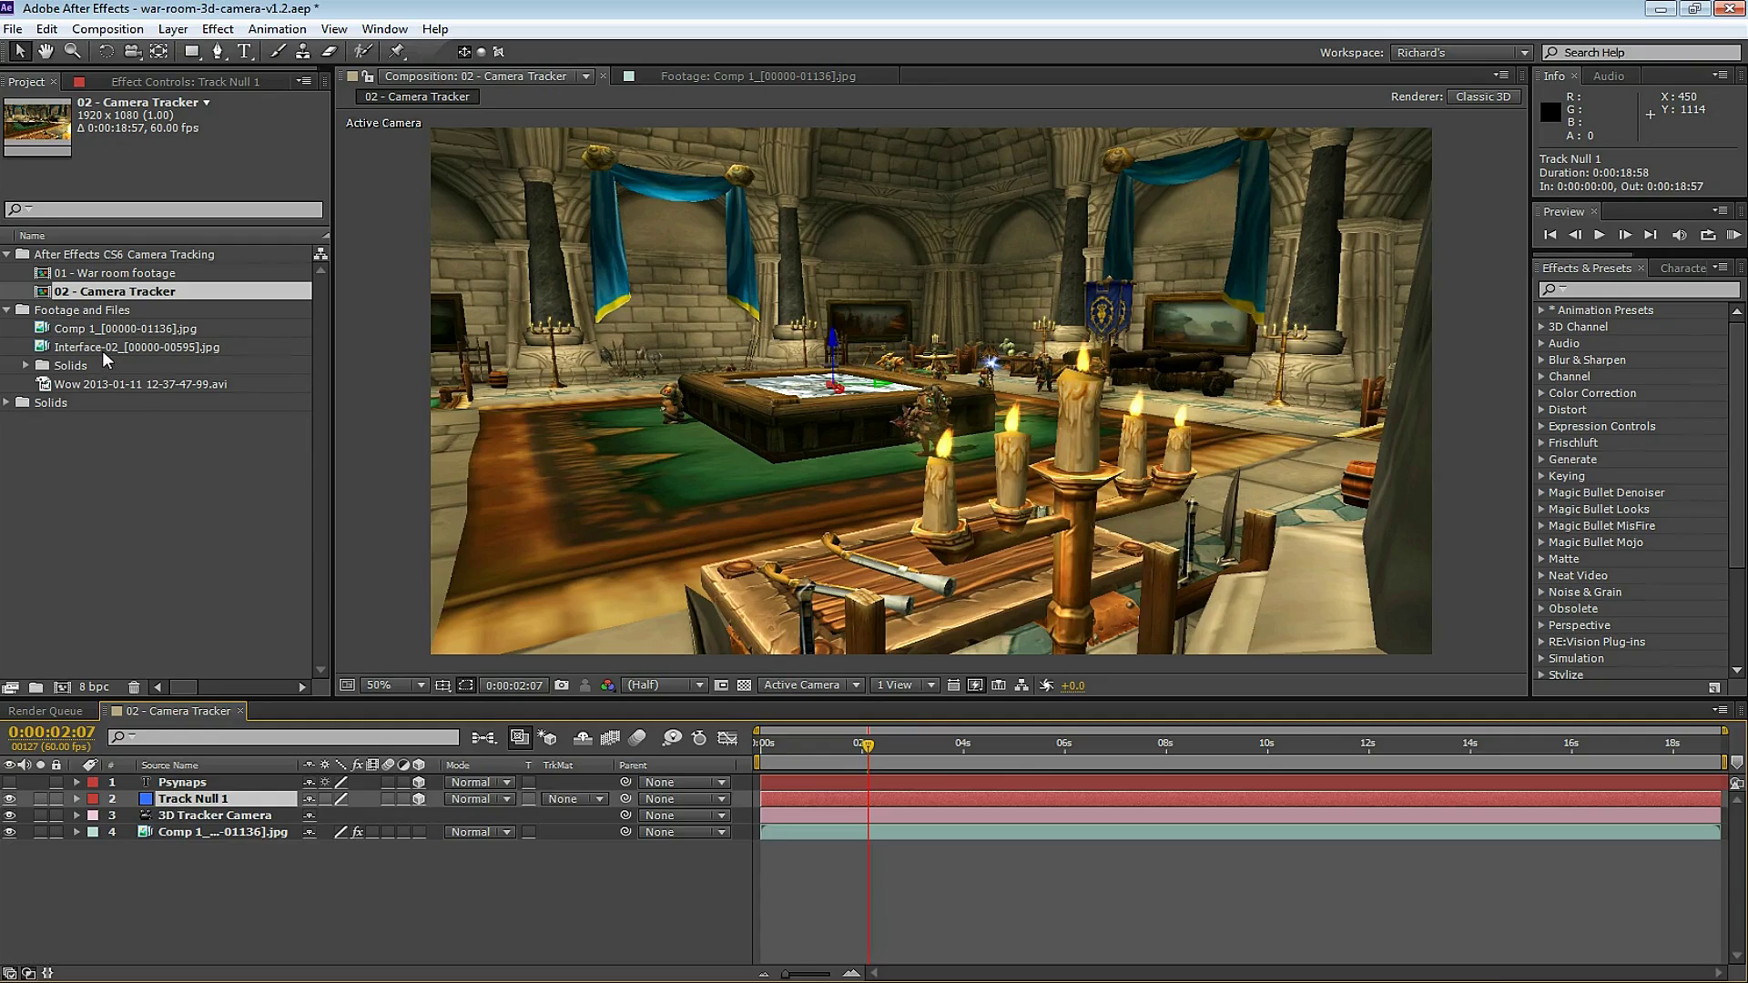
Add the Interface-02 image sequence as the top layer of the 02 - Camera Tracker composition and make it a 3D layer.
{"action": "left_click_drag", "start_coordinate": [106, 359], "coordinate": [223, 779]}
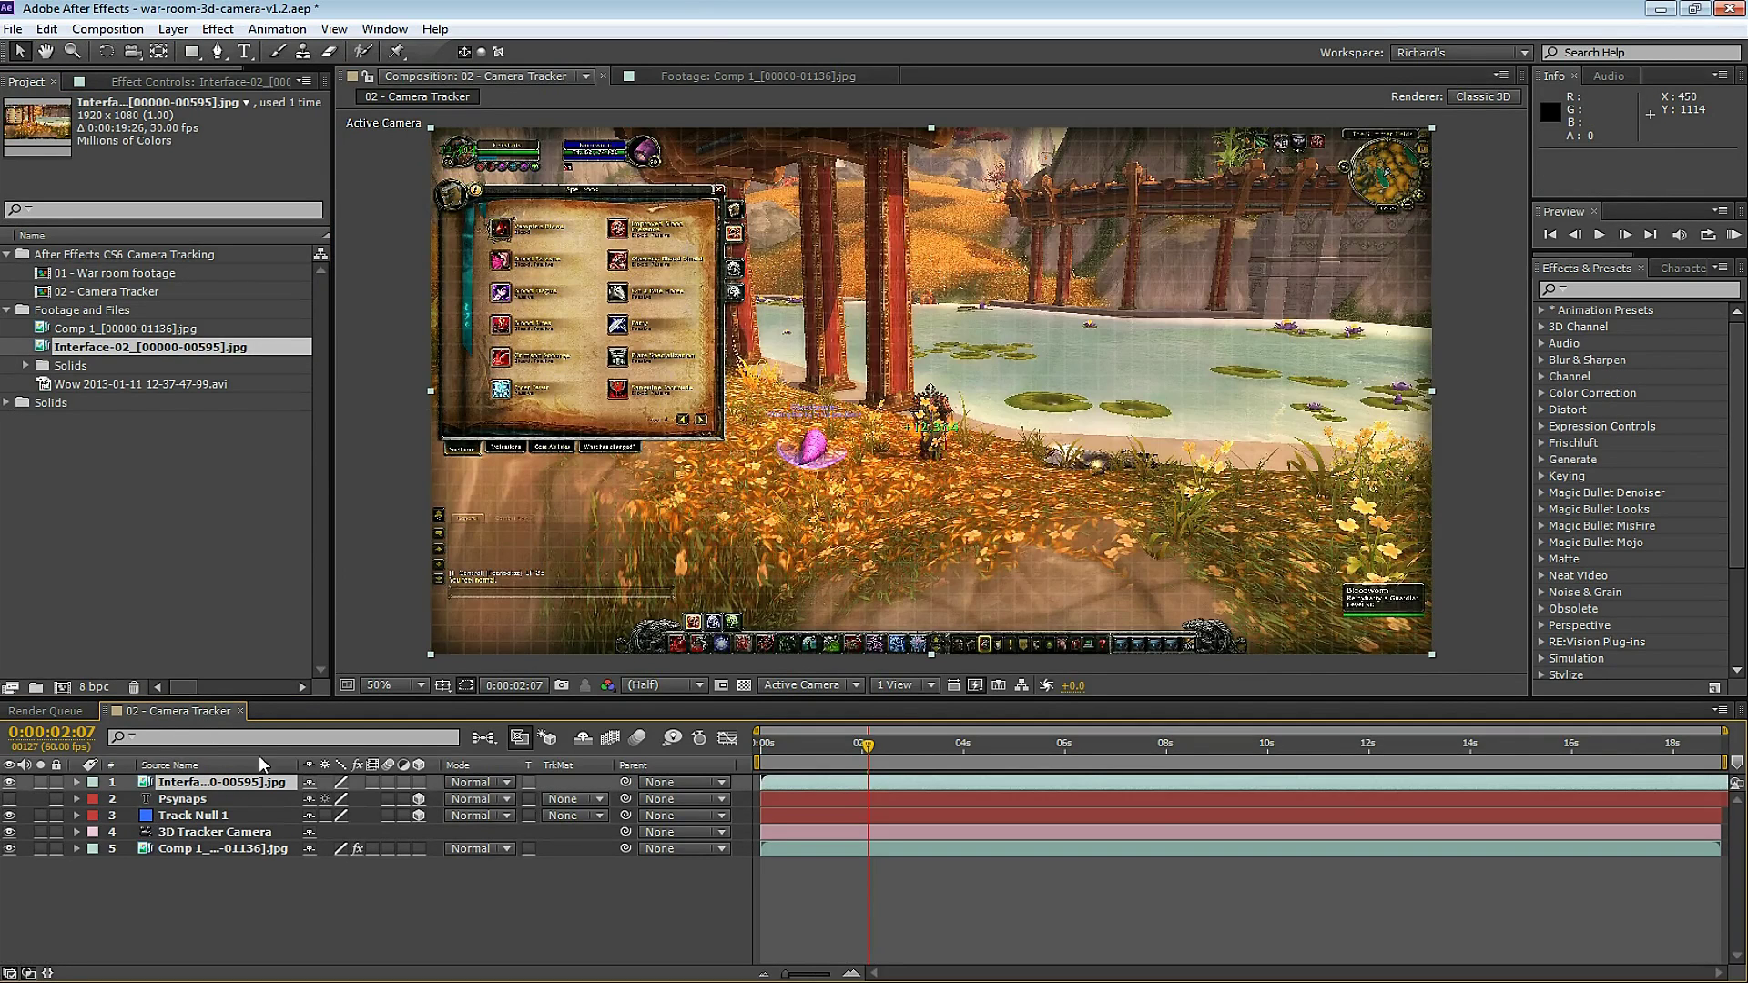
{"action": "left_click", "coordinate": [419, 783]}
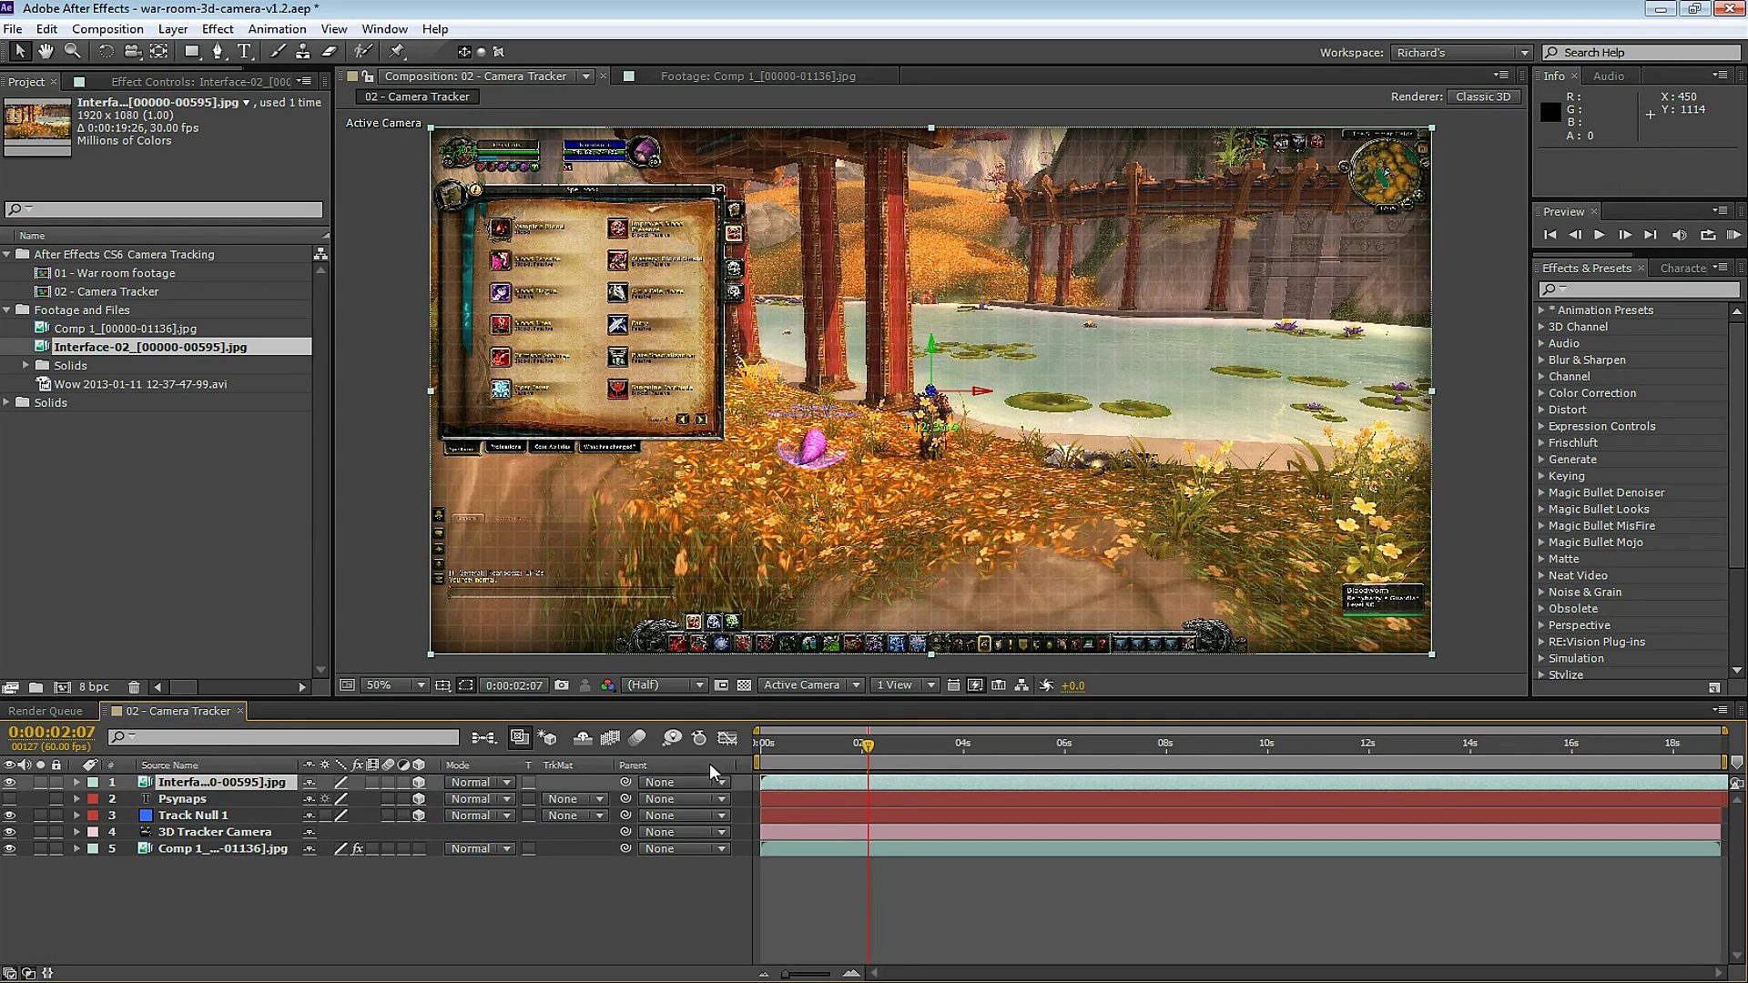
Copy the position of Track Null 1, 435.5, 502.4, 2174.5, to the Position property of the Interface-02 layer.
{"action": "left_click", "coordinate": [197, 816]}
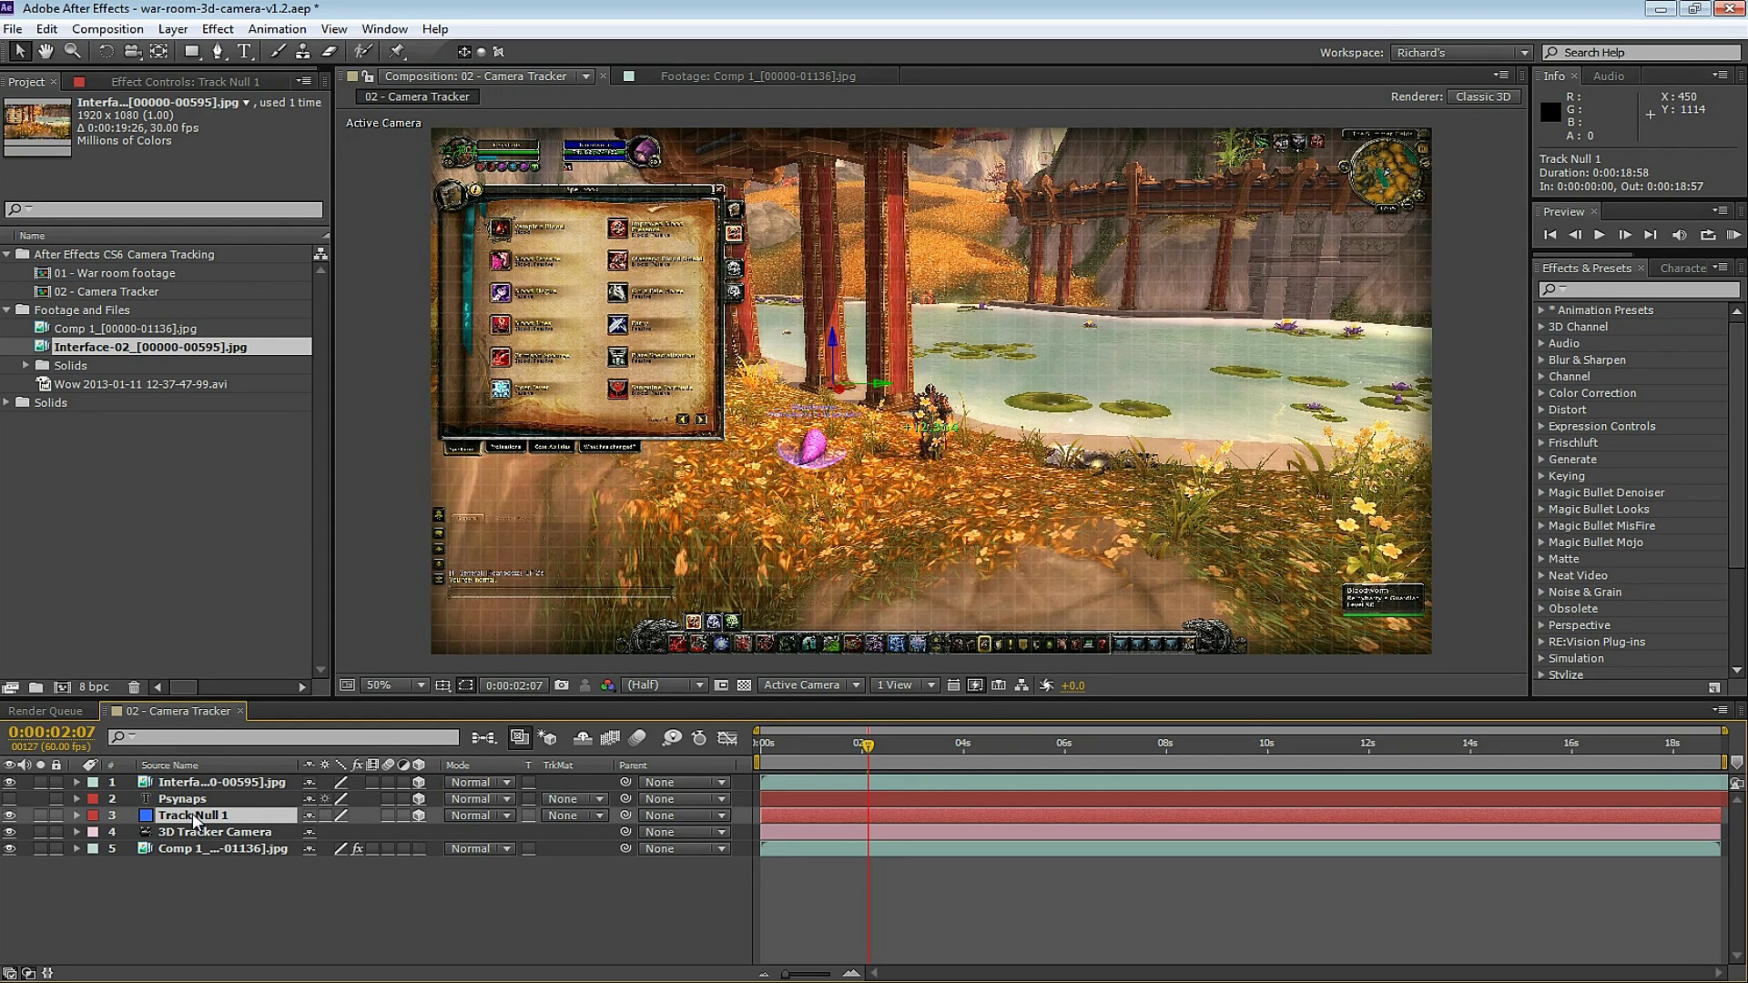
{"action": "key", "text": "p"}
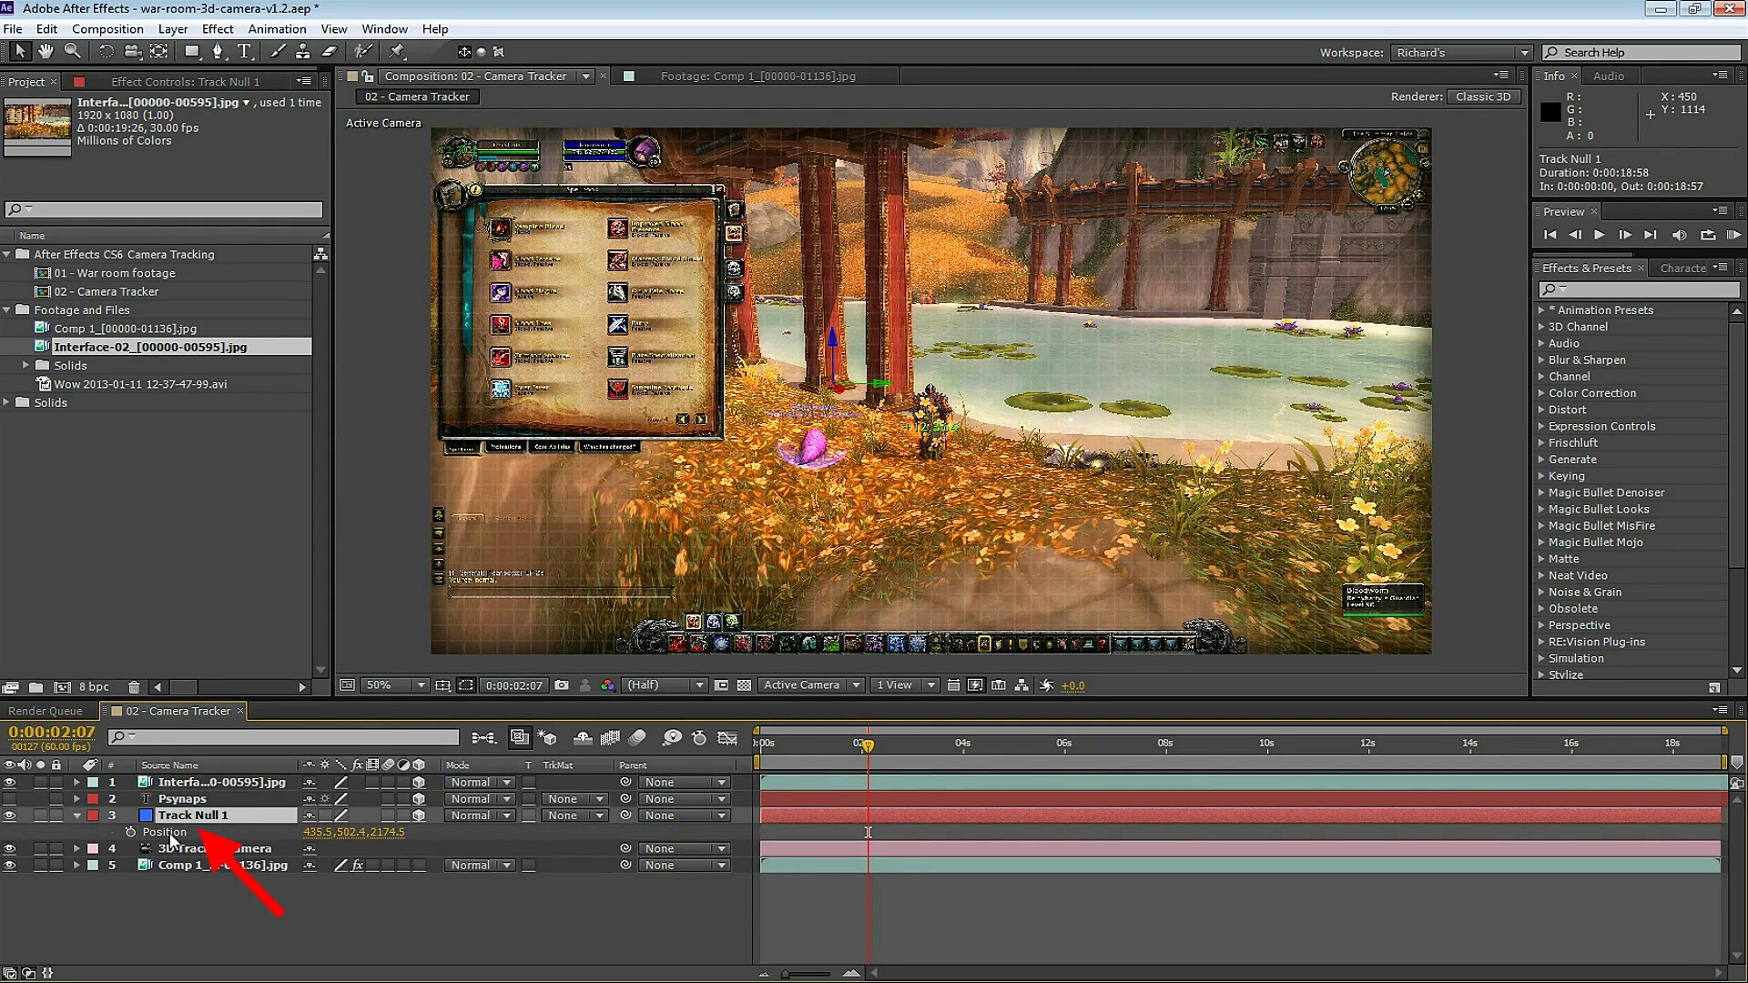
{"action": "left_click", "coordinate": [169, 833]}
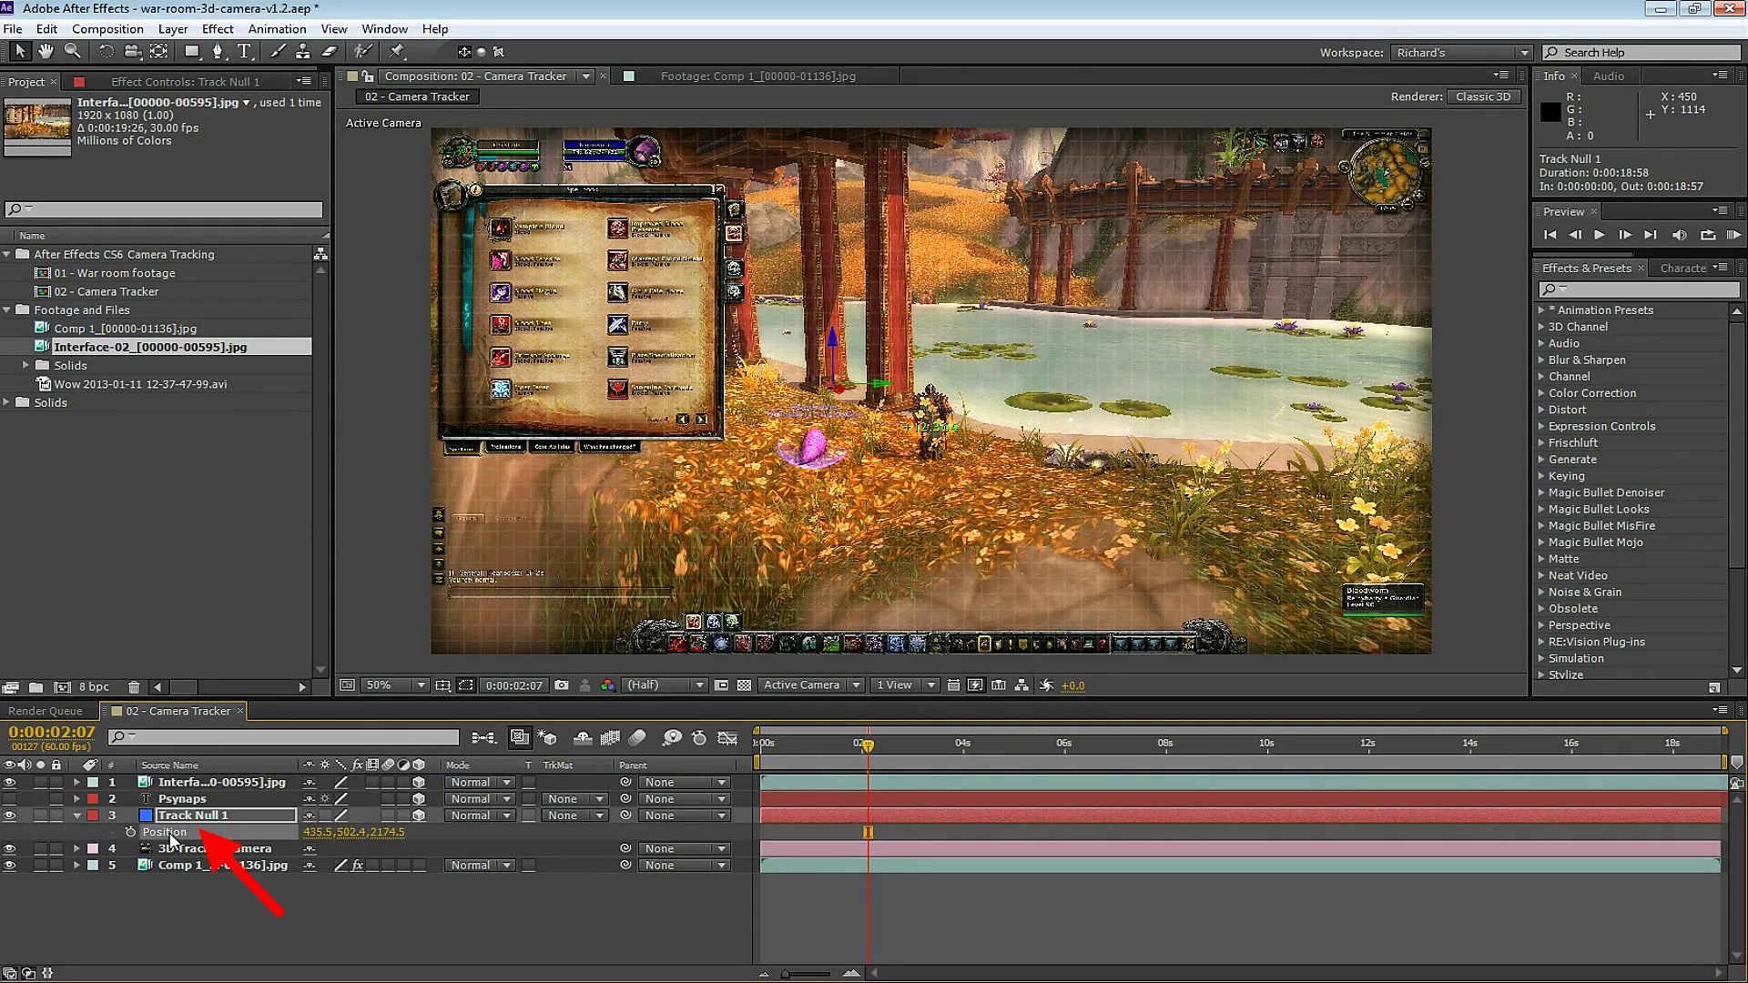
{"action": "left_click", "coordinate": [224, 785]}
{"action": "key", "text": "p"}
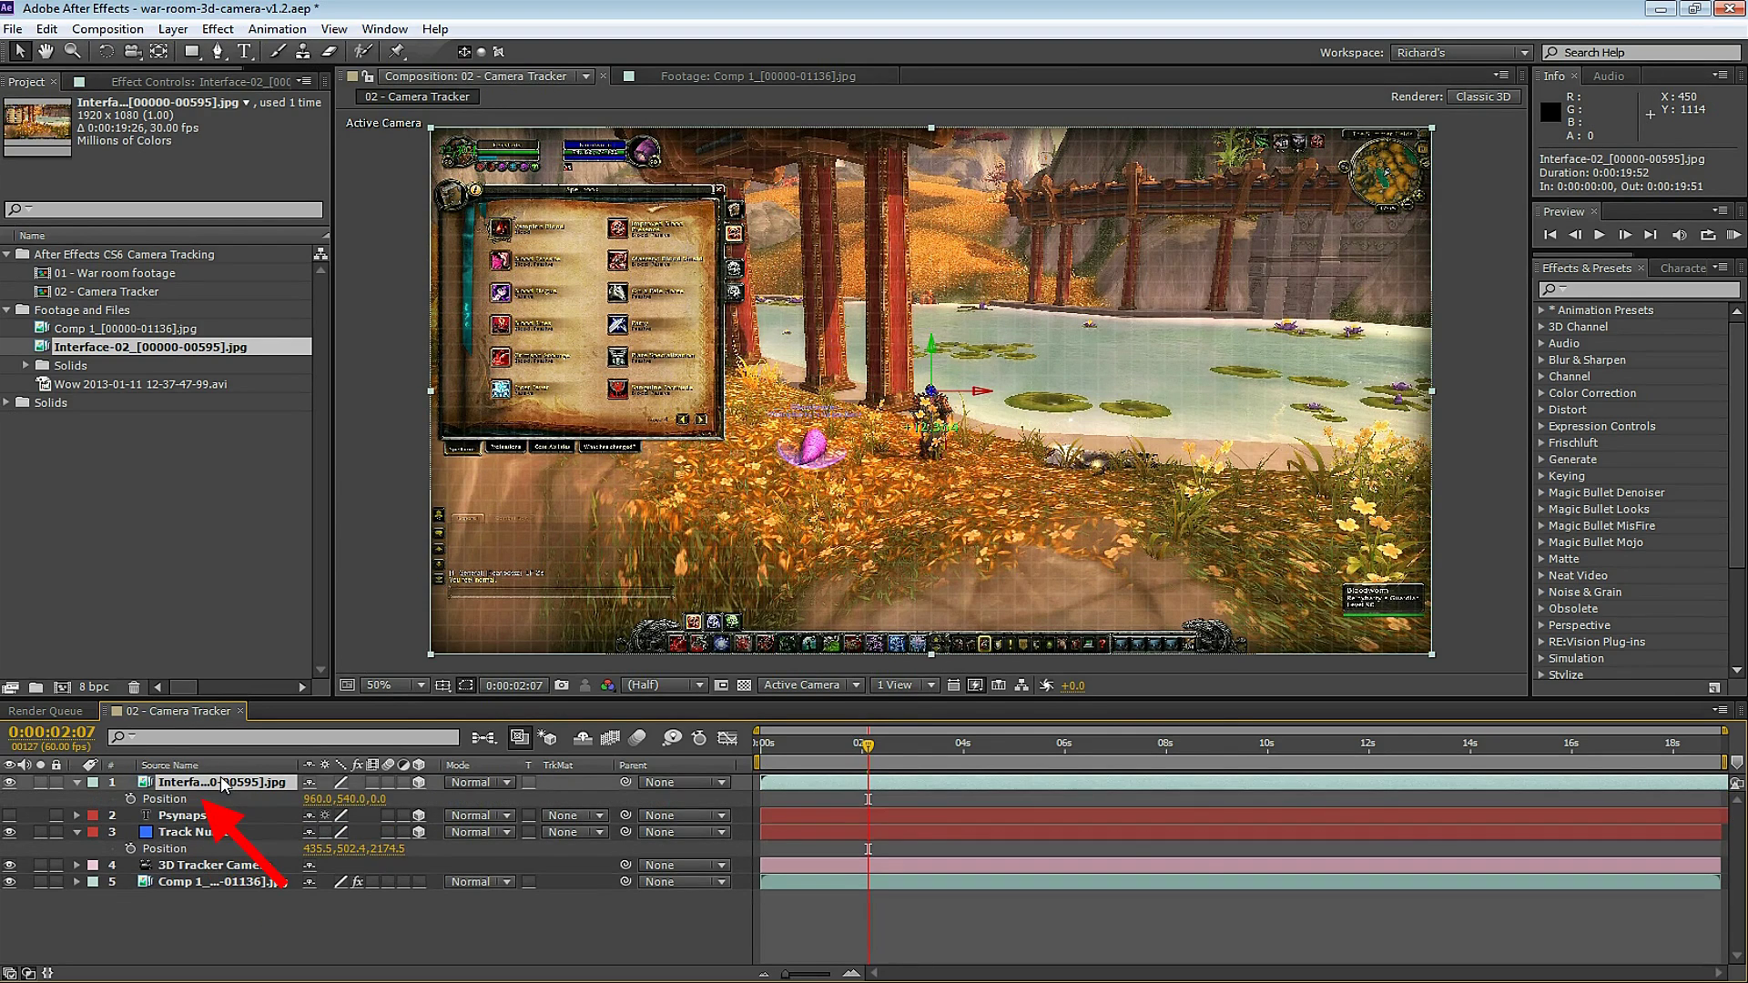
{"action": "left_click", "coordinate": [169, 801]}
{"action": "key", "text": "ctrl+v"}
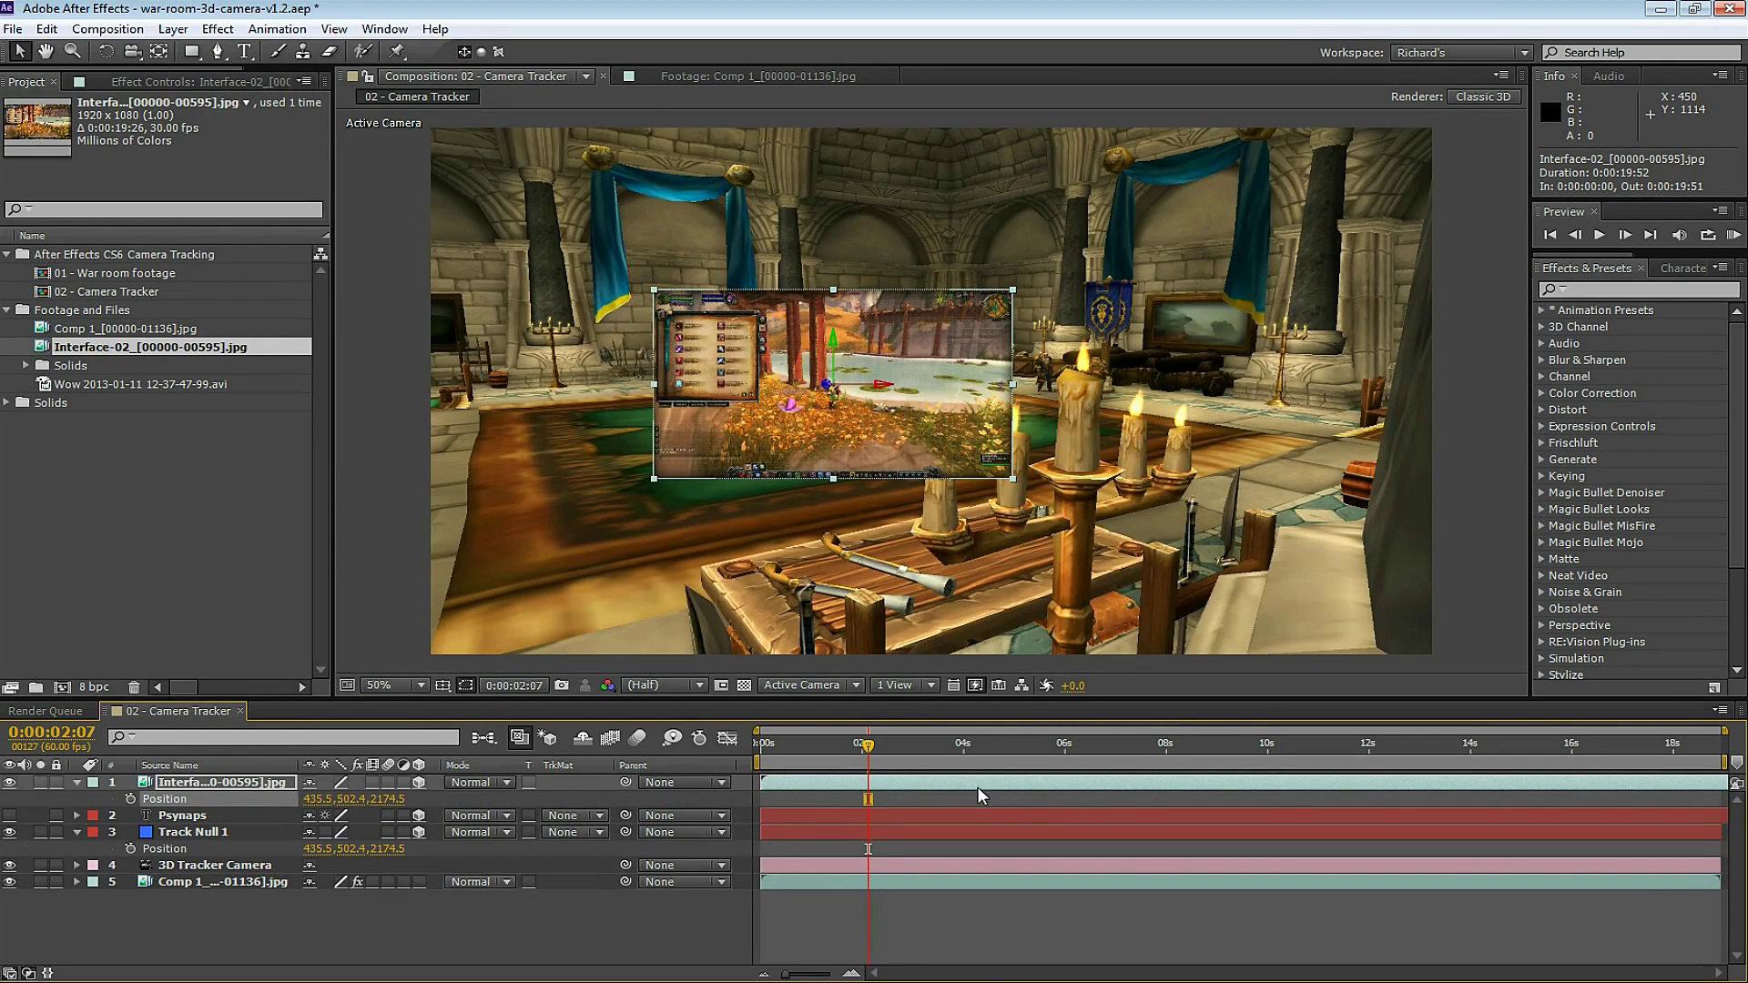
Rotate the Interface-02 layer to -35° on Y and raise it above the map table to about 435.5, -97, 2174.5.
{"action": "left_click_drag", "start_coordinate": [830, 743], "coordinate": [1206, 779]}
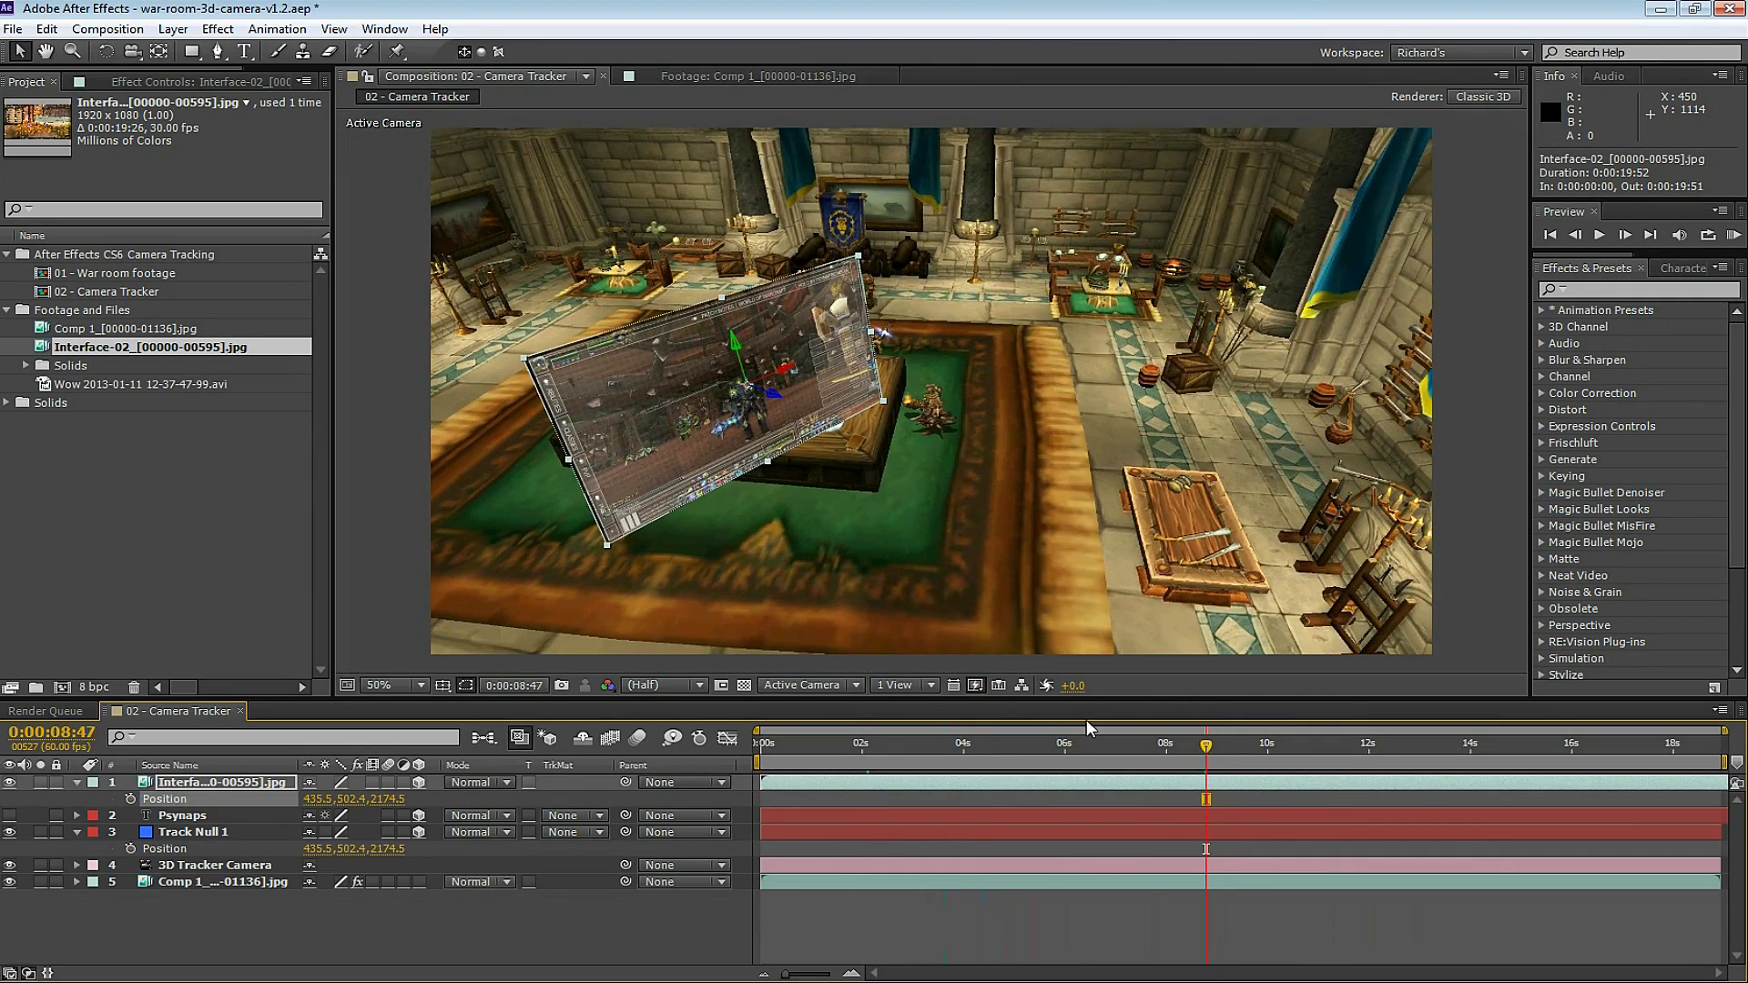
{"action": "left_click_drag", "start_coordinate": [733, 337], "coordinate": [652, 182]}
{"action": "key", "text": "r"}
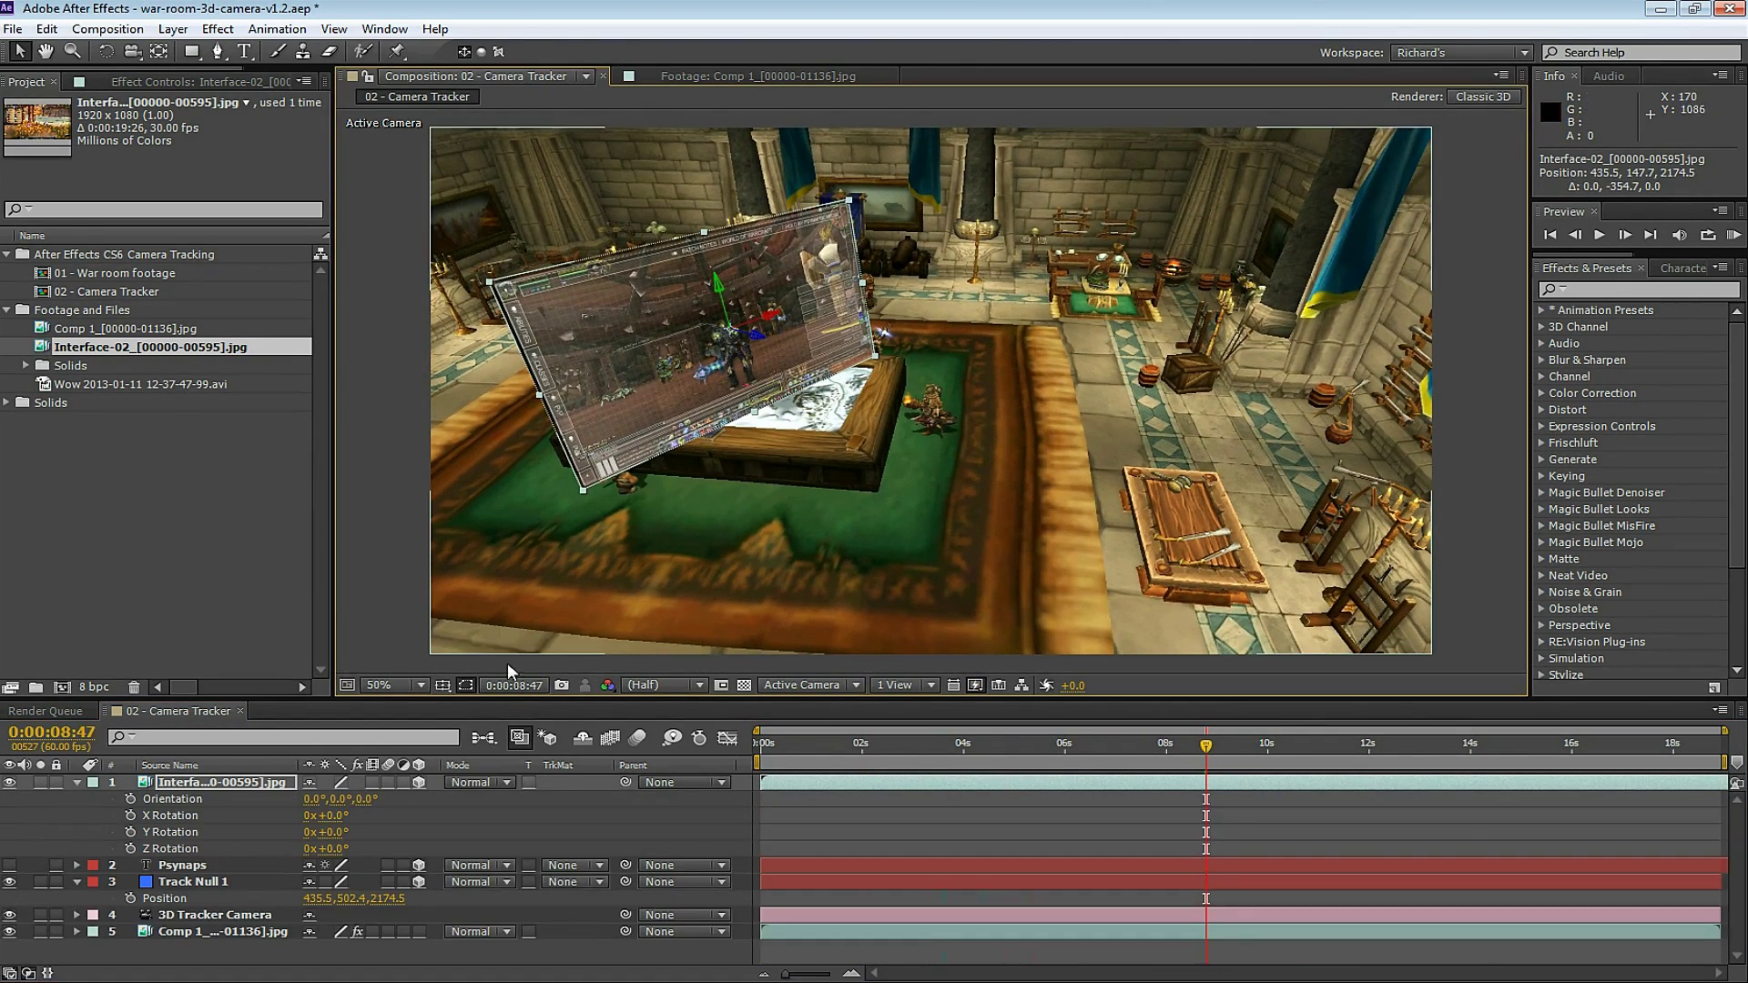
{"action": "mouse_move", "coordinate": [330, 814]}
{"action": "left_mouse_down"}
{"action": "mouse_move", "coordinate": [365, 814]}
{"action": "mouse_move", "coordinate": [302, 834]}
{"action": "left_mouse_up"}
{"action": "key", "text": "ctrl+z"}
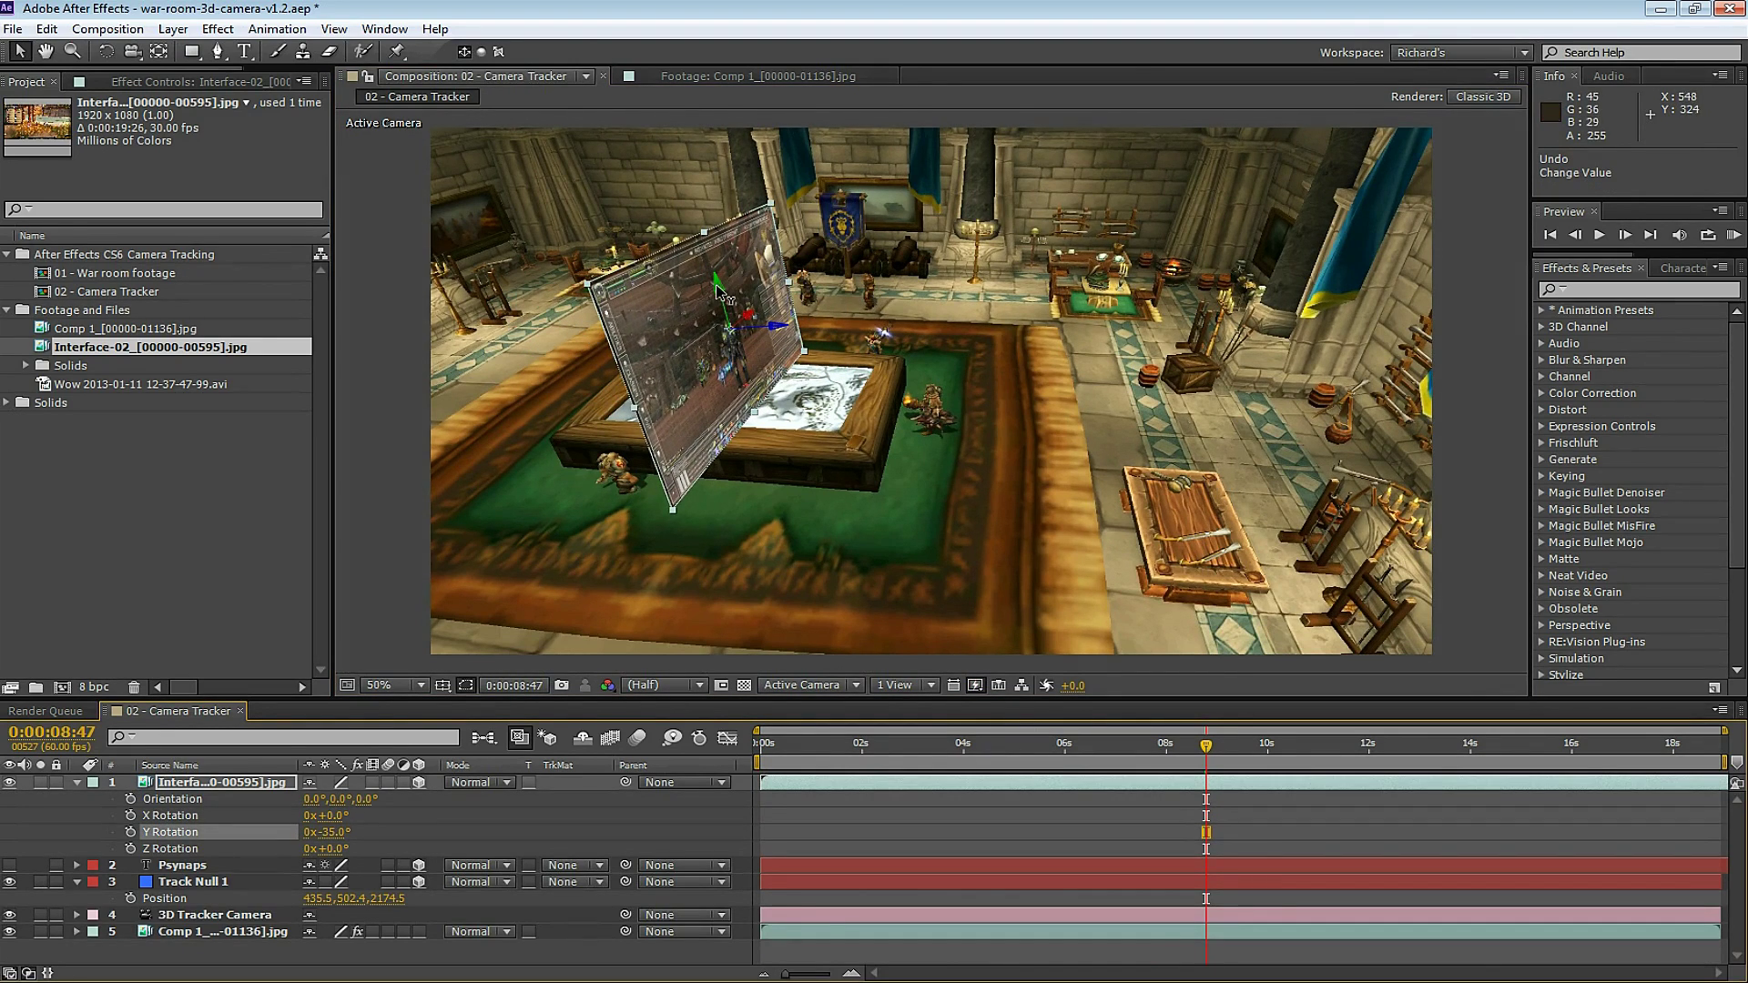
{"action": "left_click_drag", "start_coordinate": [716, 289], "coordinate": [719, 207]}
Check the Interface-02 layer through the camera move up to 0:00:16:30 and adjust its X and Z rotation.
{"action": "left_click", "coordinate": [1097, 756]}
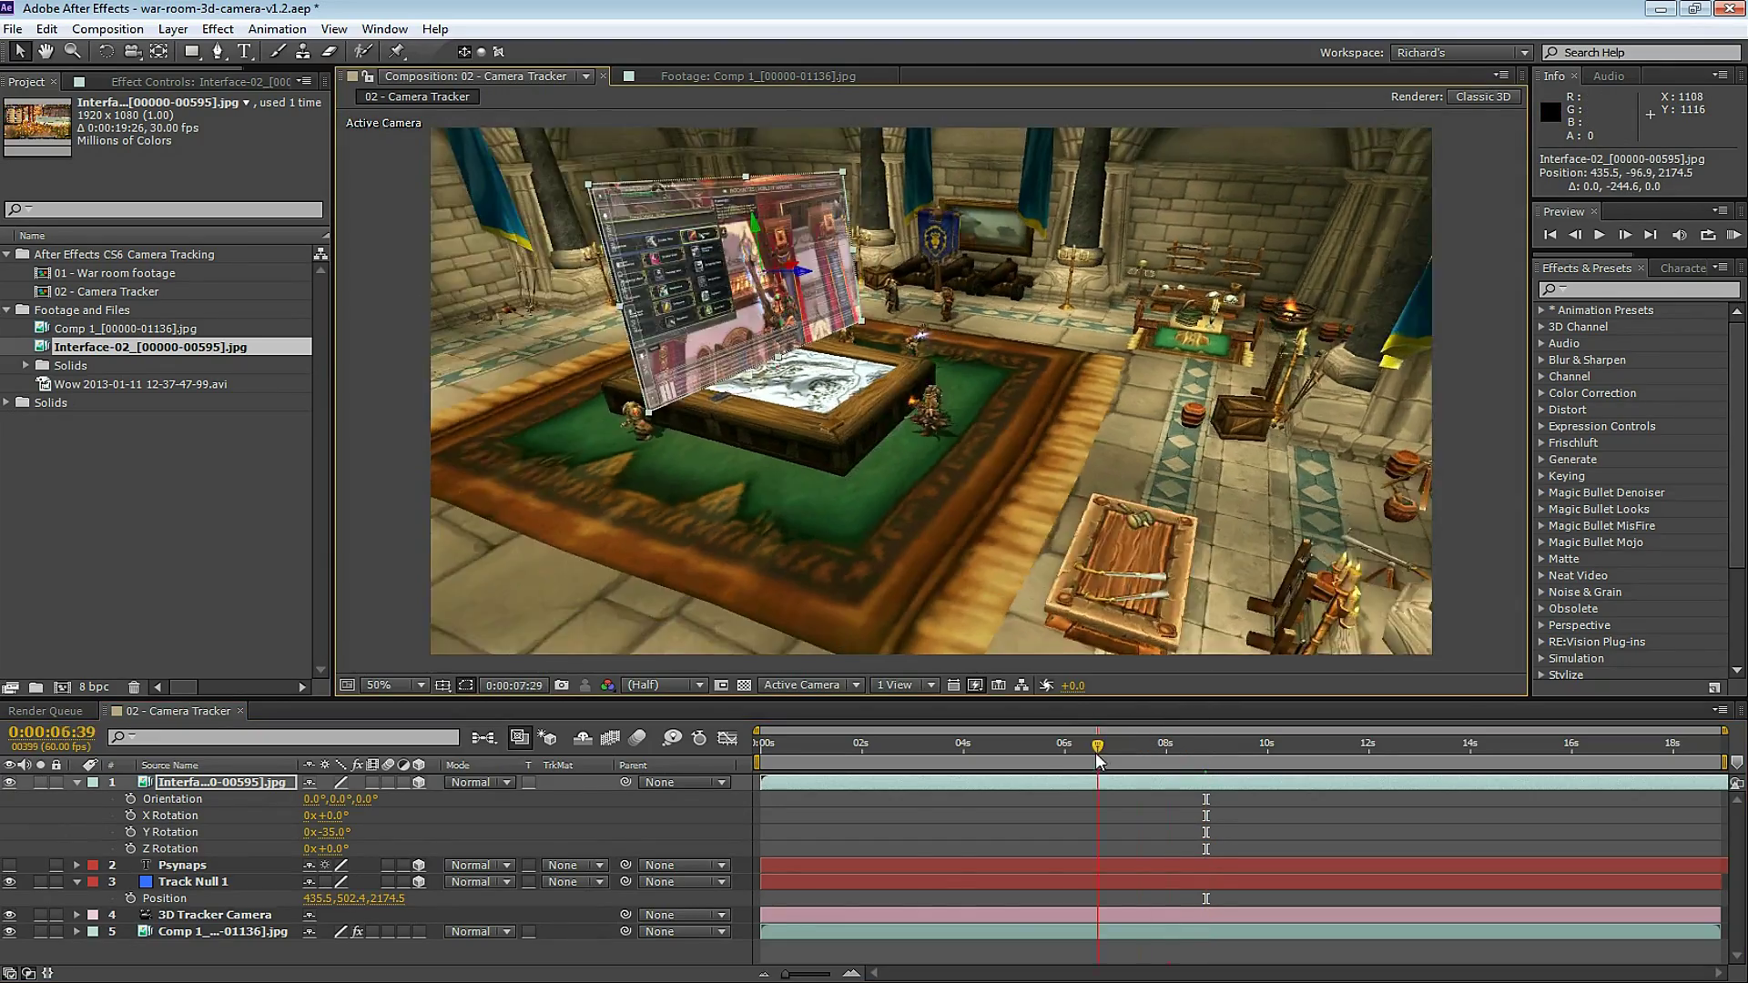
{"action": "left_click_drag", "start_coordinate": [1095, 752], "coordinate": [1603, 685]}
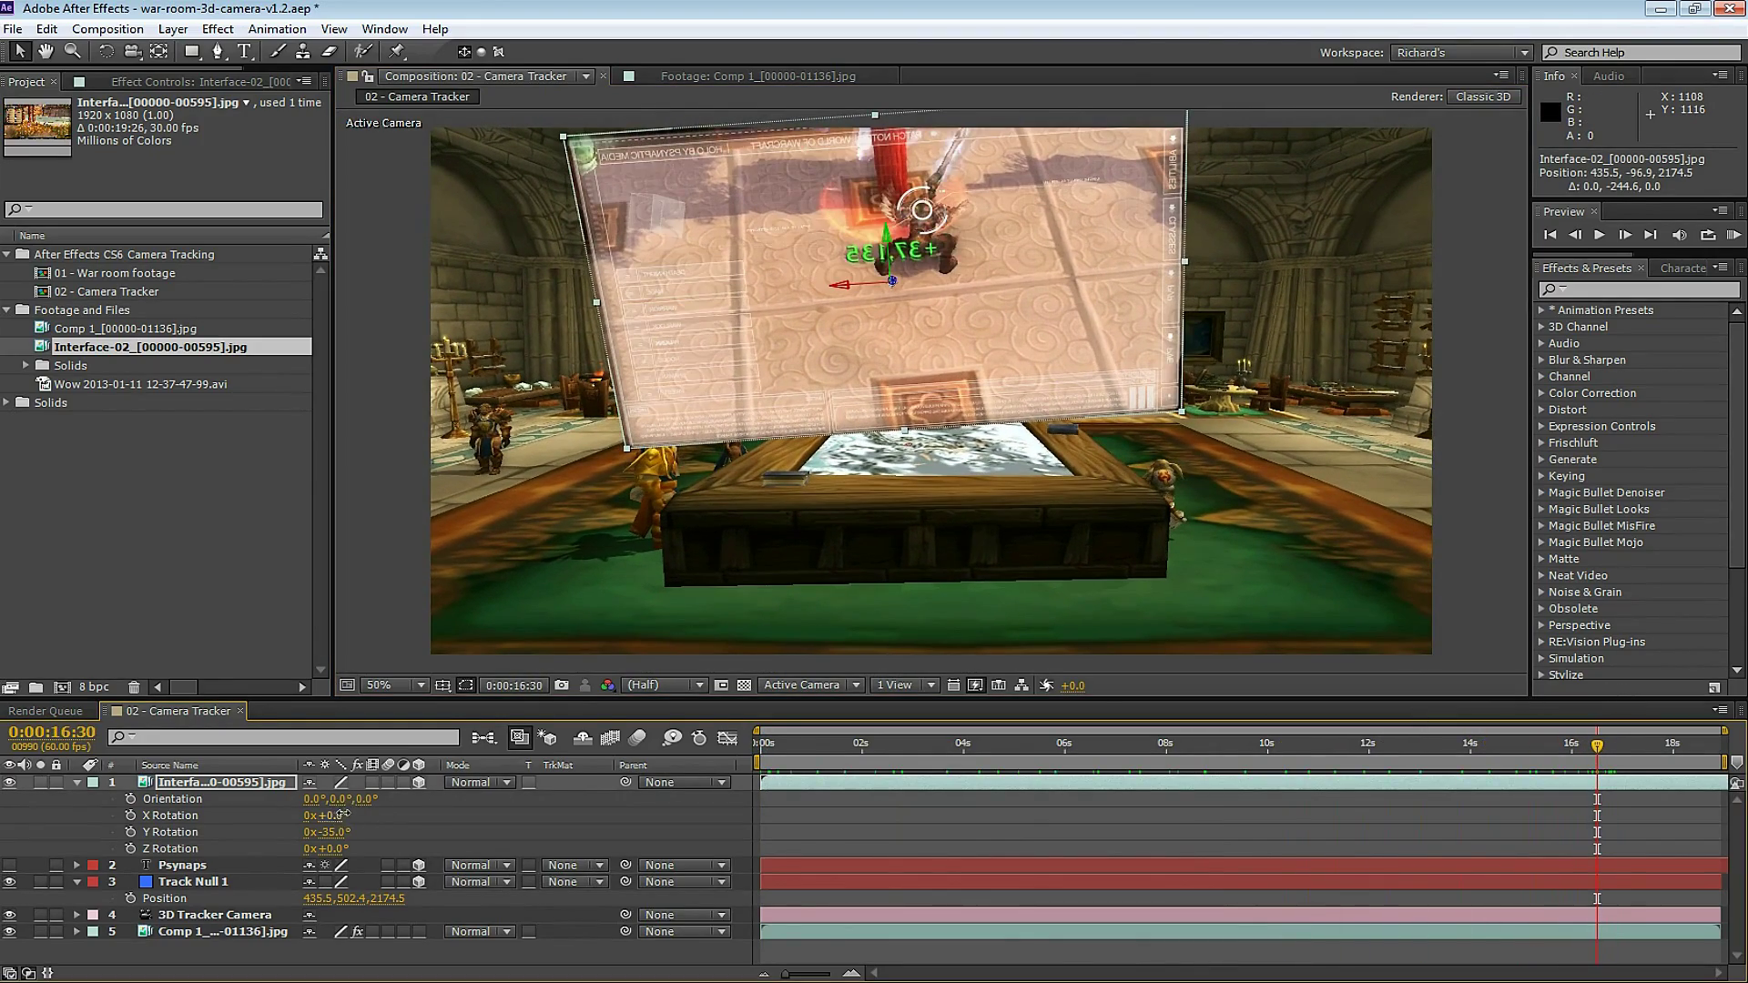
{"action": "left_click_drag", "start_coordinate": [344, 813], "coordinate": [338, 848]}
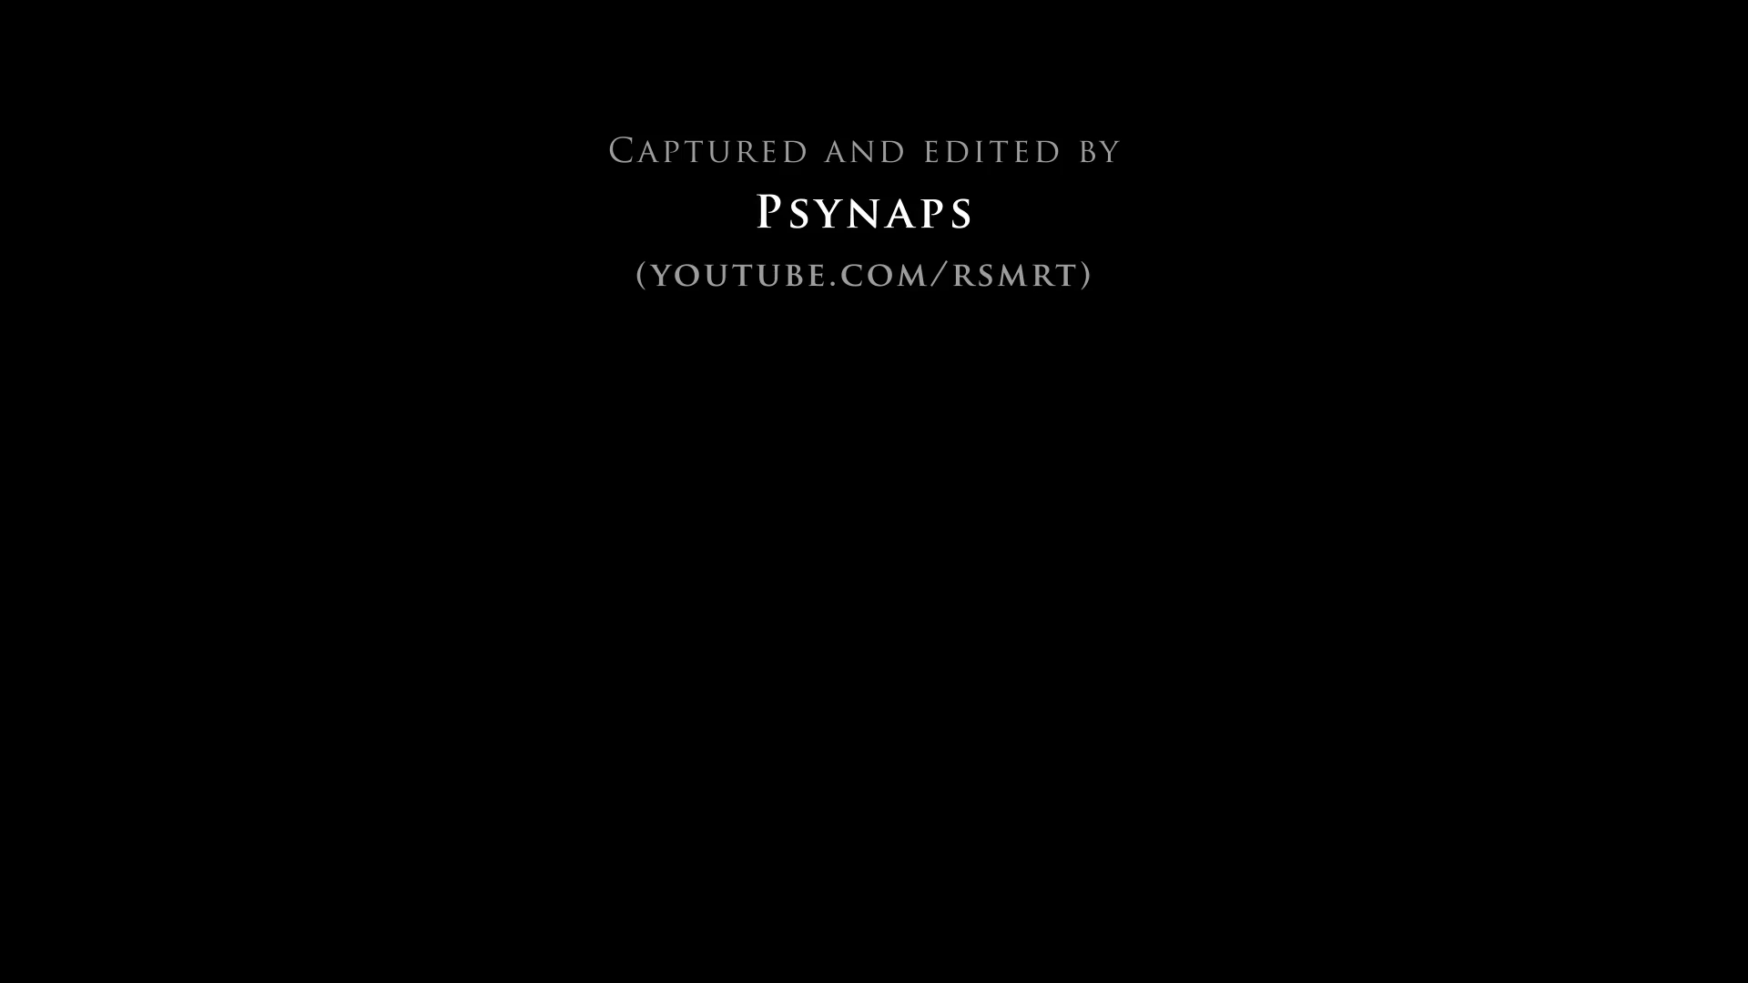